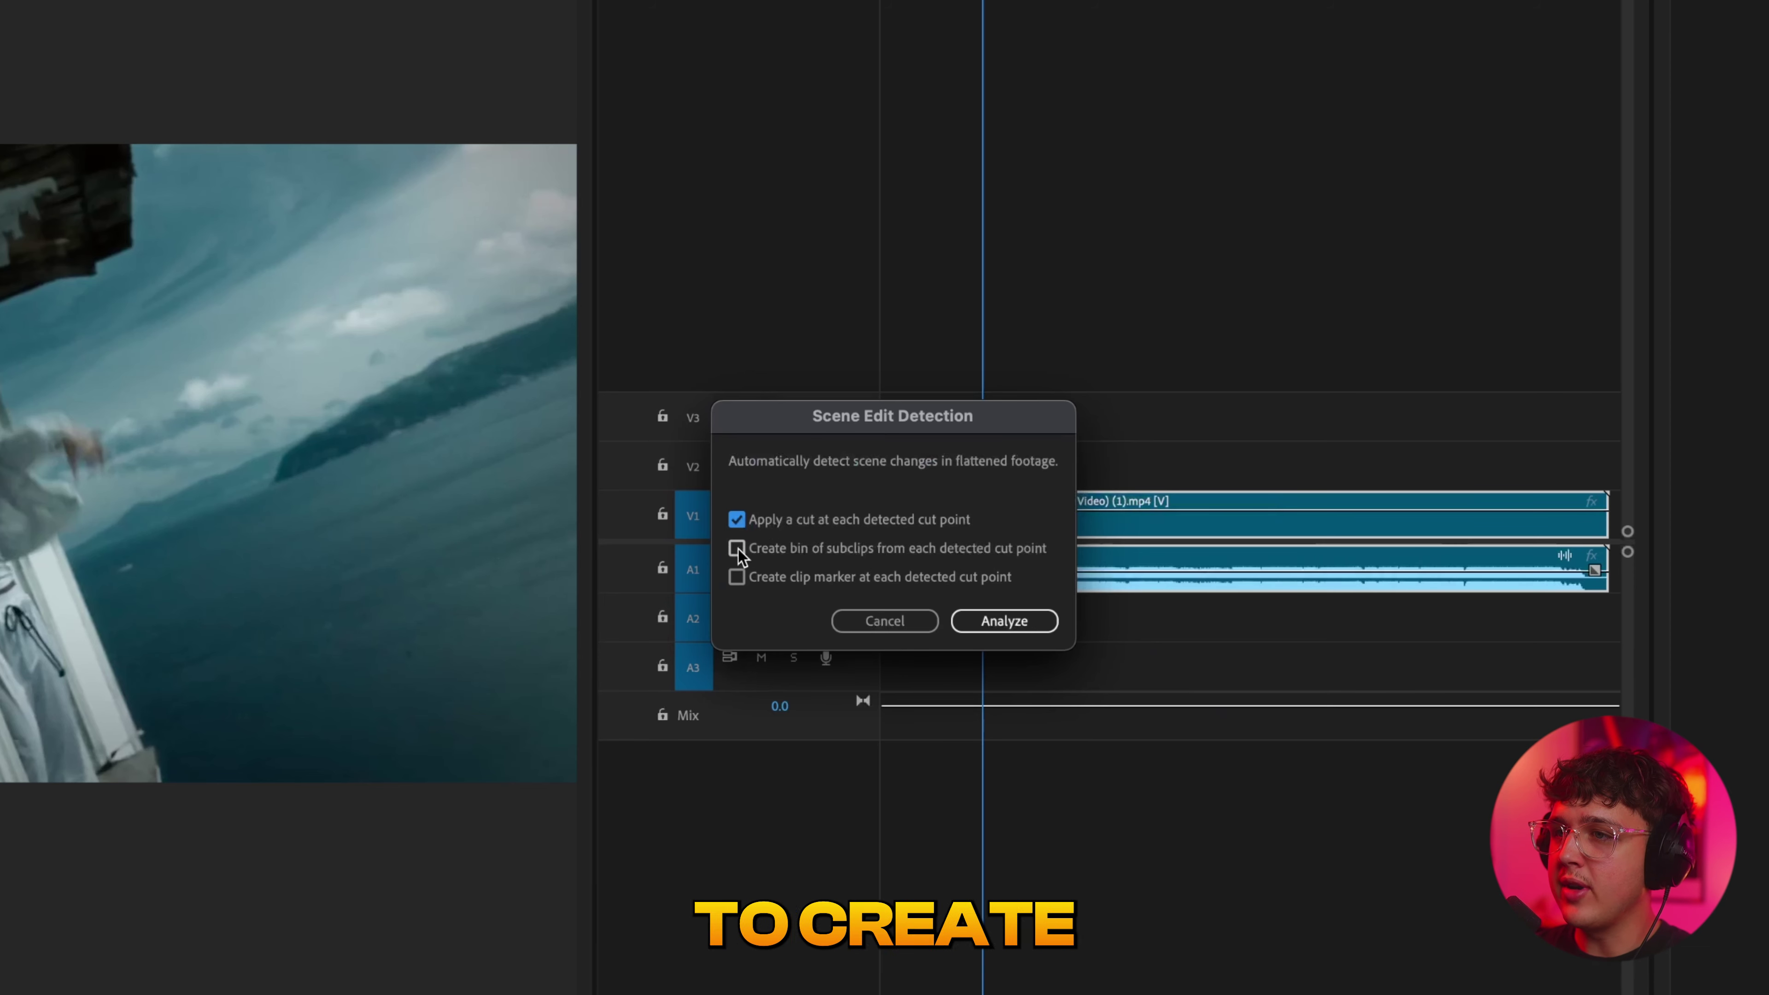
Run Scene Edit Detection on the video clip, applying a cut and creating a bin of subclips from each detected cut point
click(978, 619)
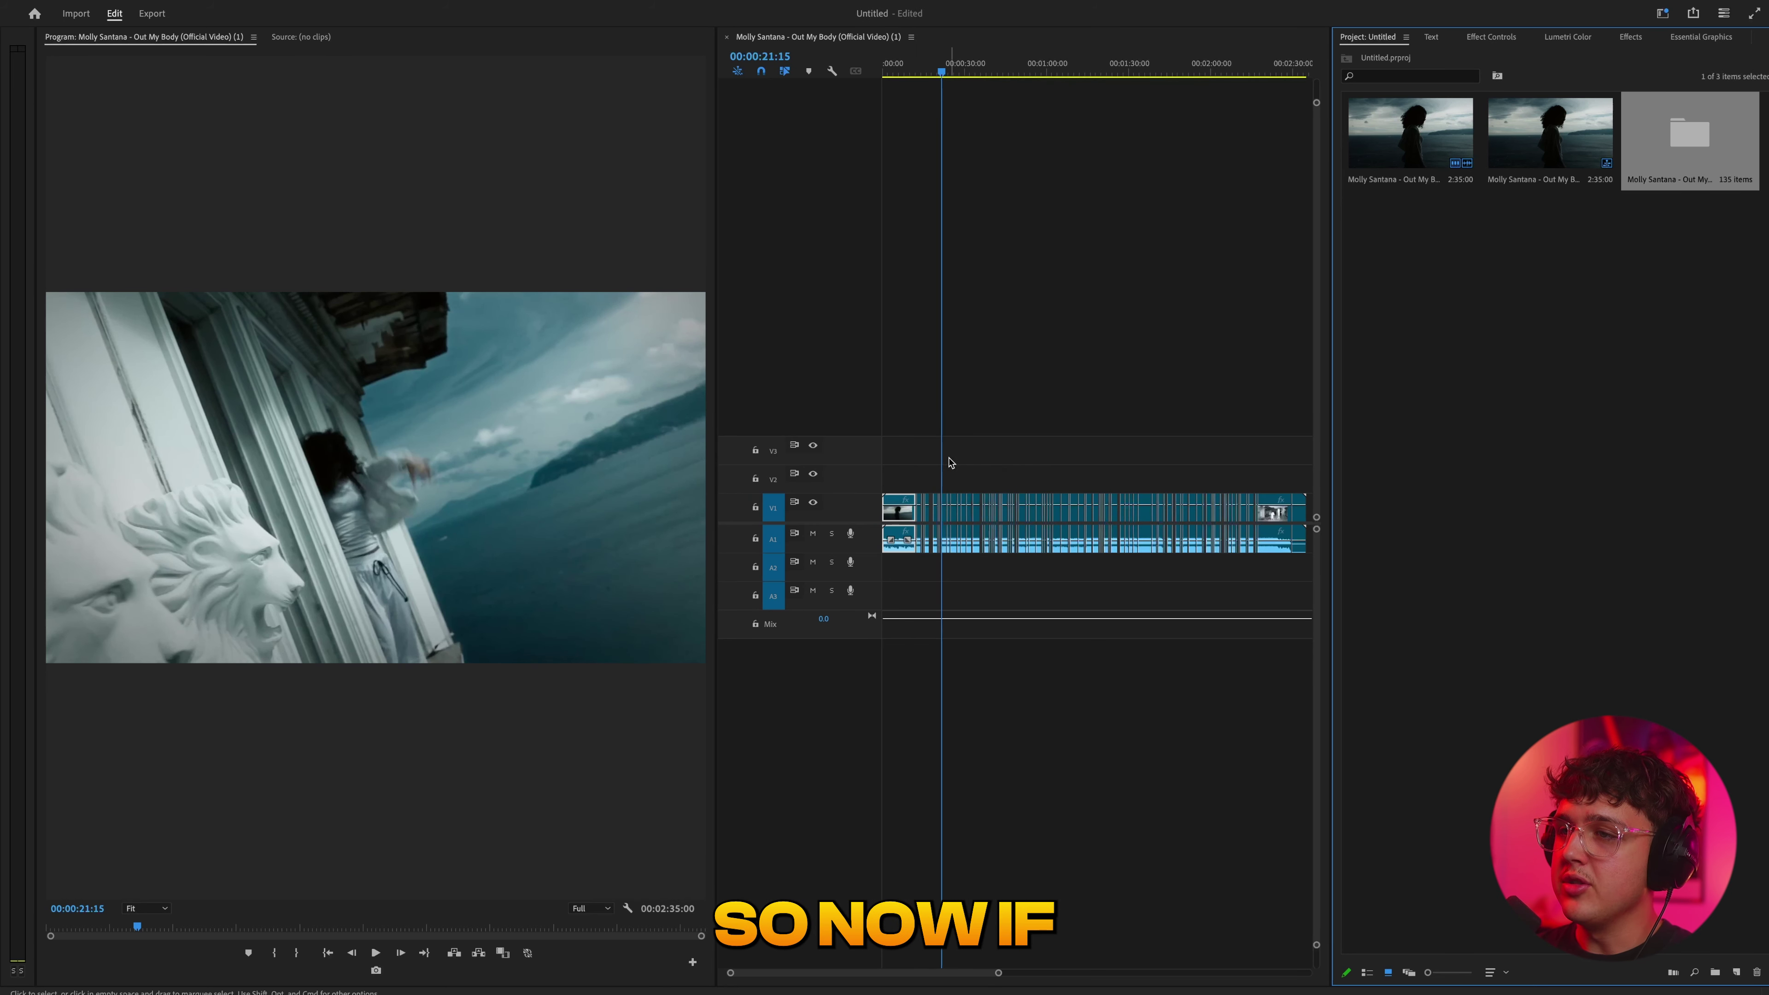
scroll(945, 490, up, 6)
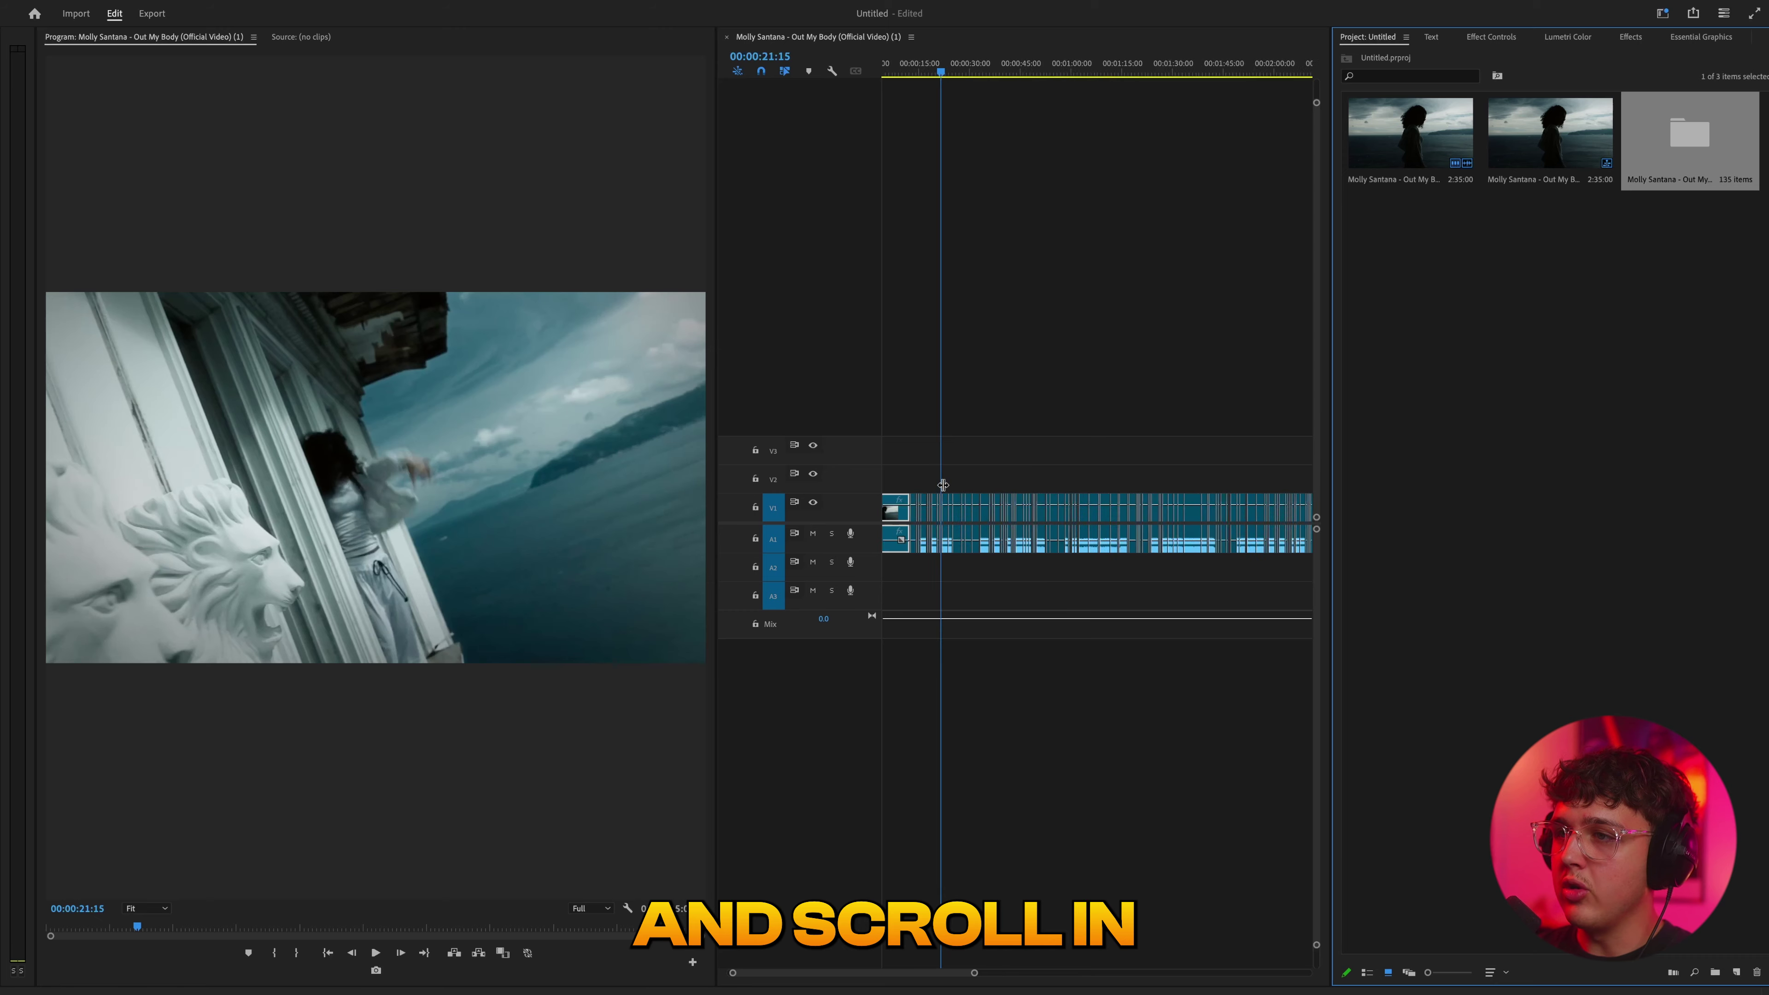
scroll(1031, 203, up, 5)
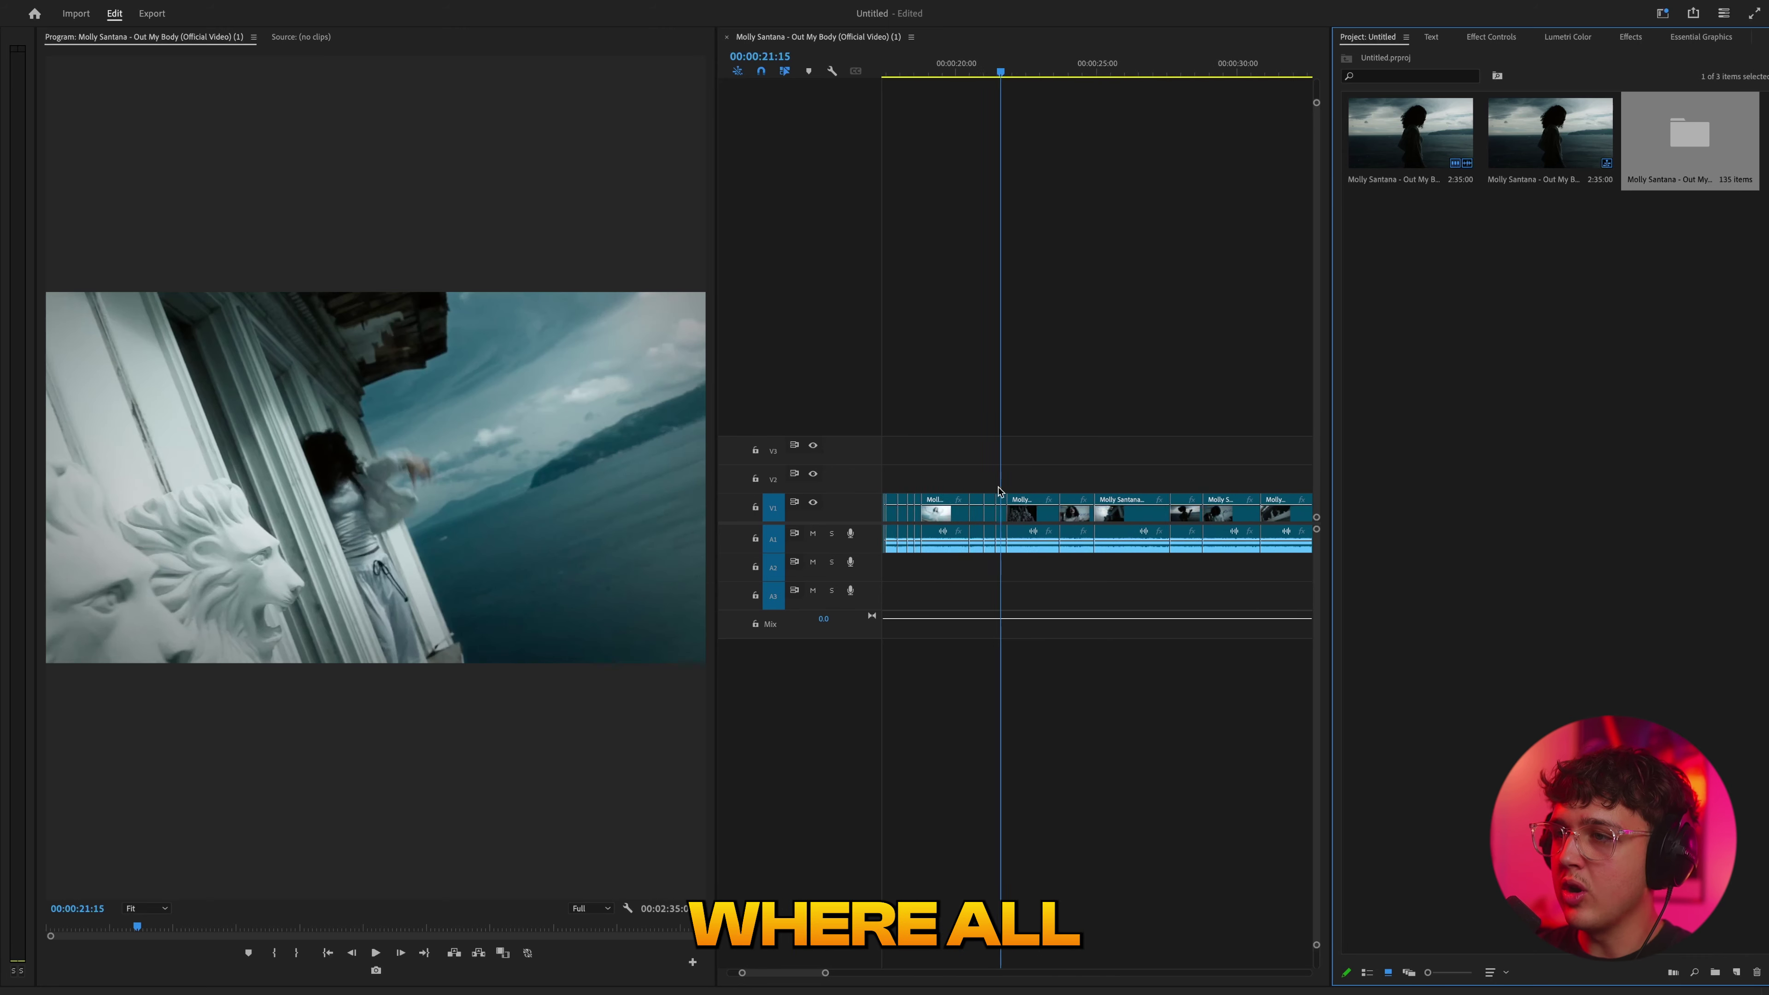
Examine the detected cuts along the timeline and play the sequence around the cut at 00:00:12:12
mouse_move(973, 62)
mouse_down()
mouse_move(944, 67)
mouse_move(1051, 98)
mouse_move(963, 68)
mouse_move(996, 74)
mouse_up()
scroll(1077, 177, down, 5)
scroll(1156, 359, up, 4)
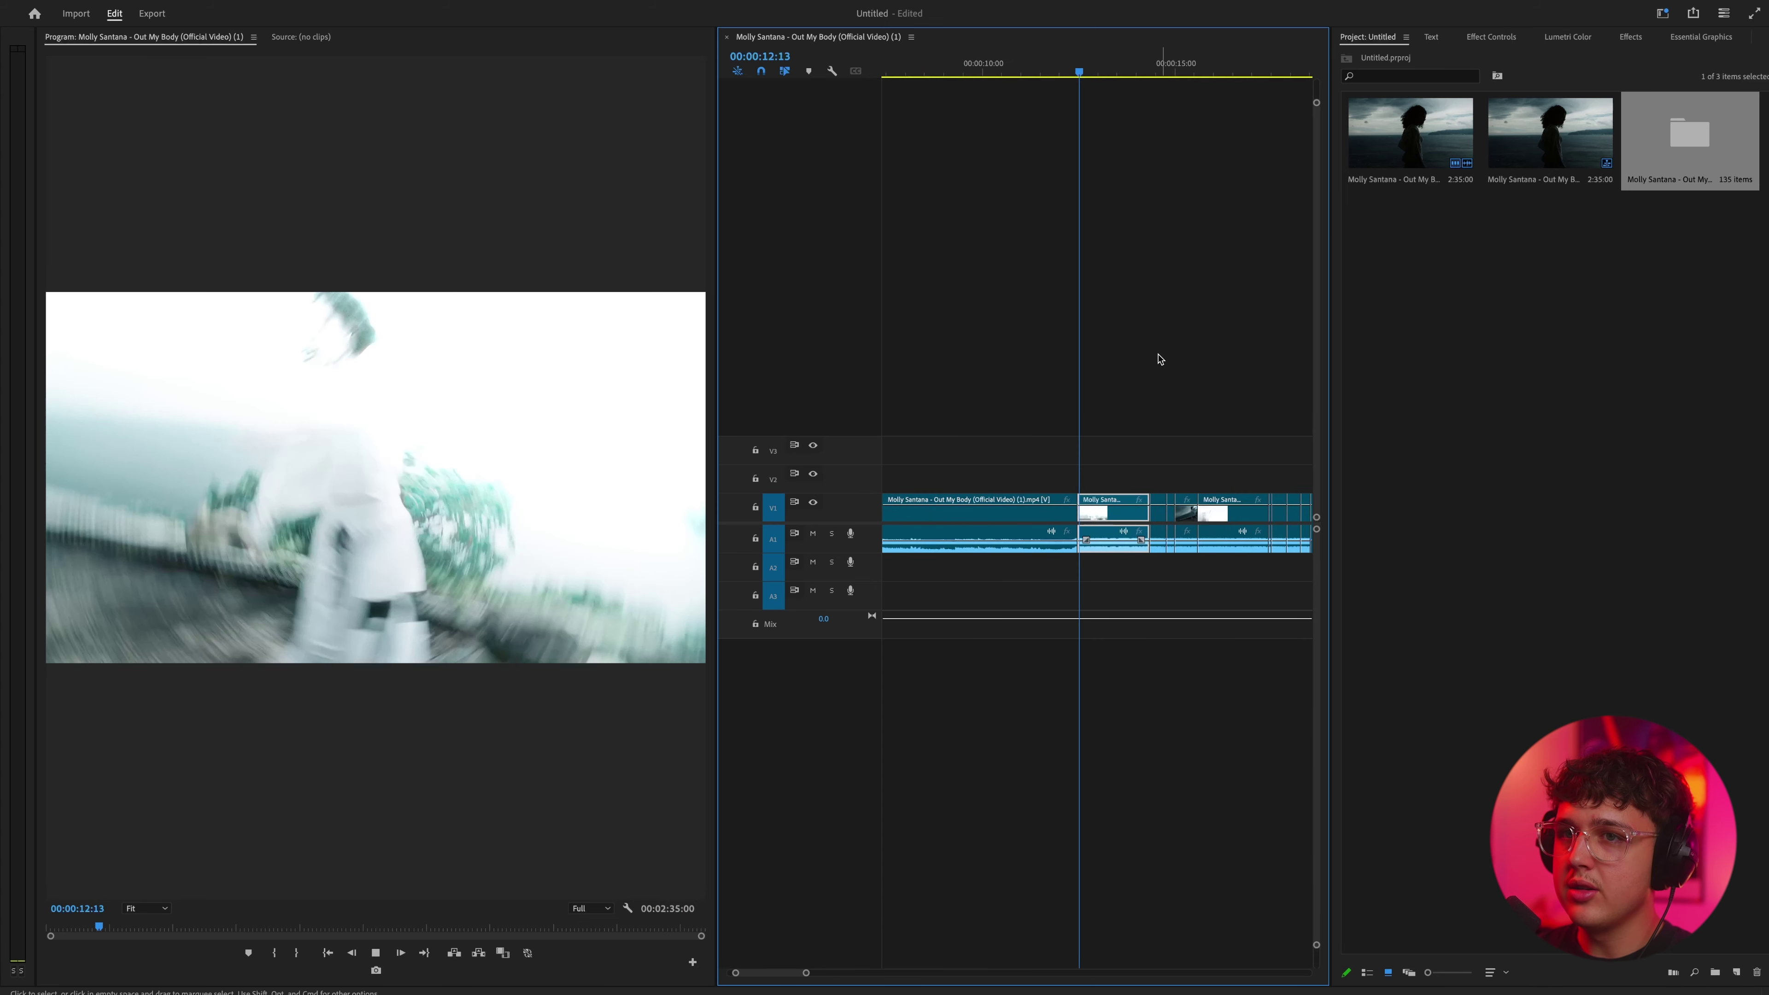
key(space)
click(1078, 68)
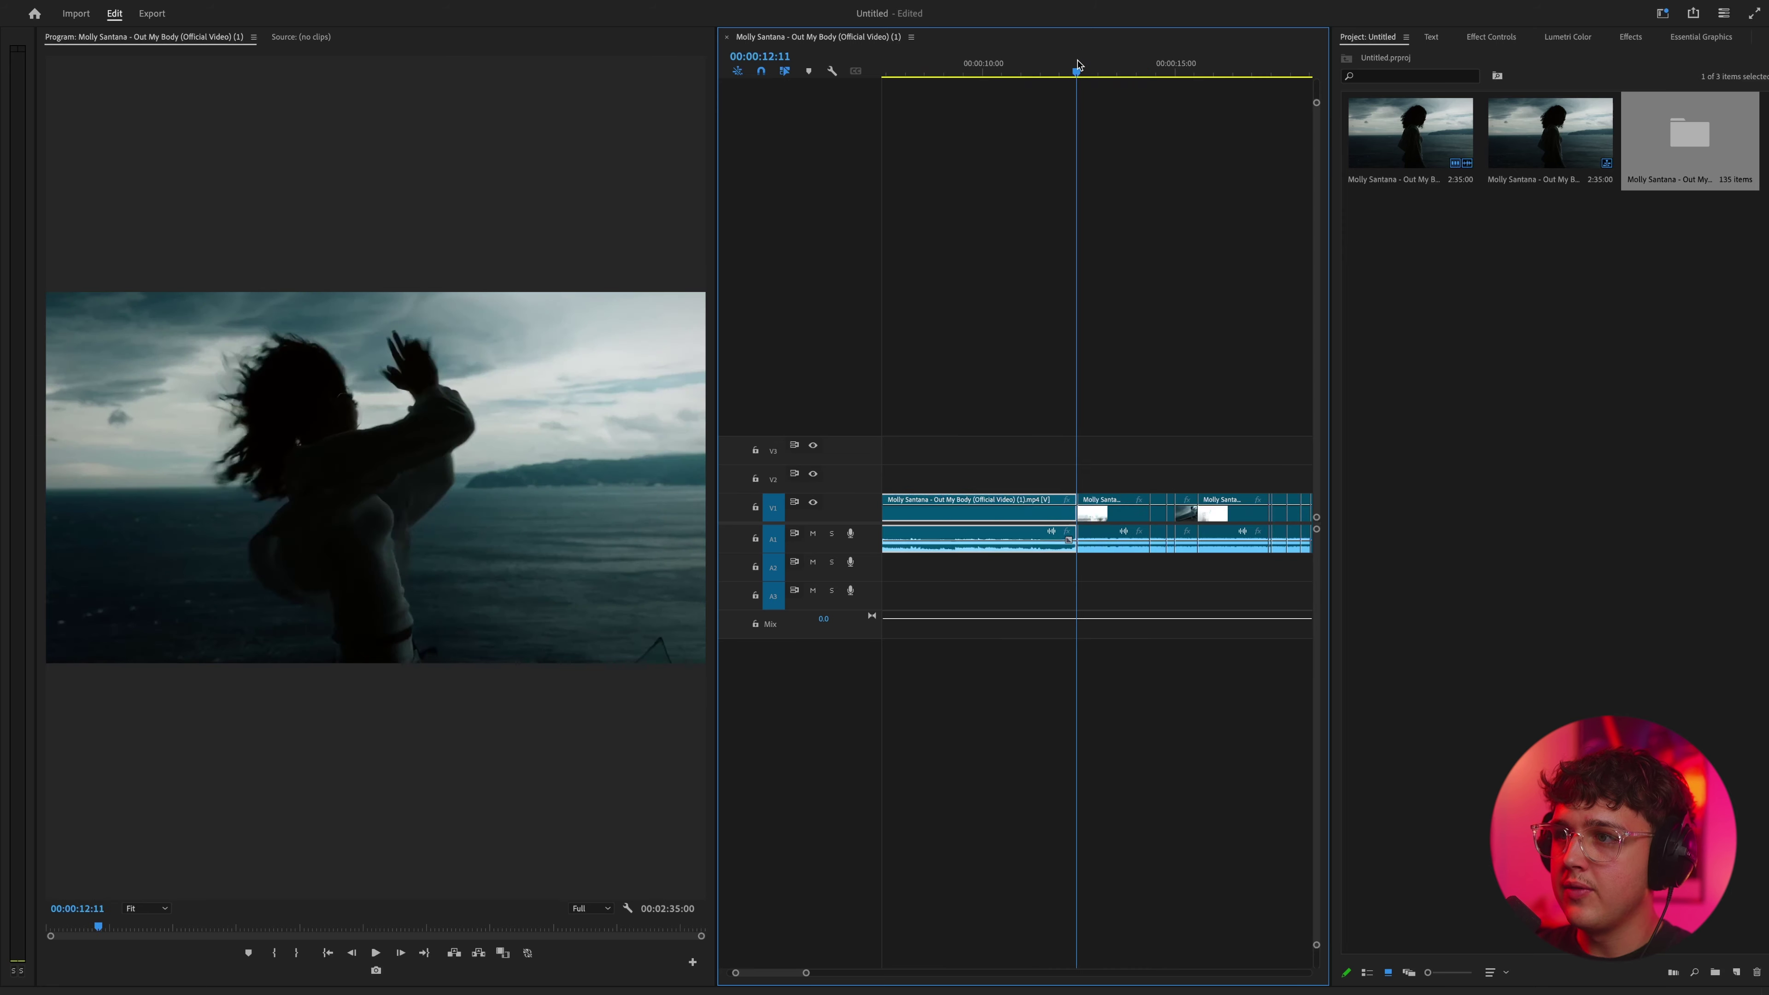
scroll(1090, 296, up, 2)
key(space)
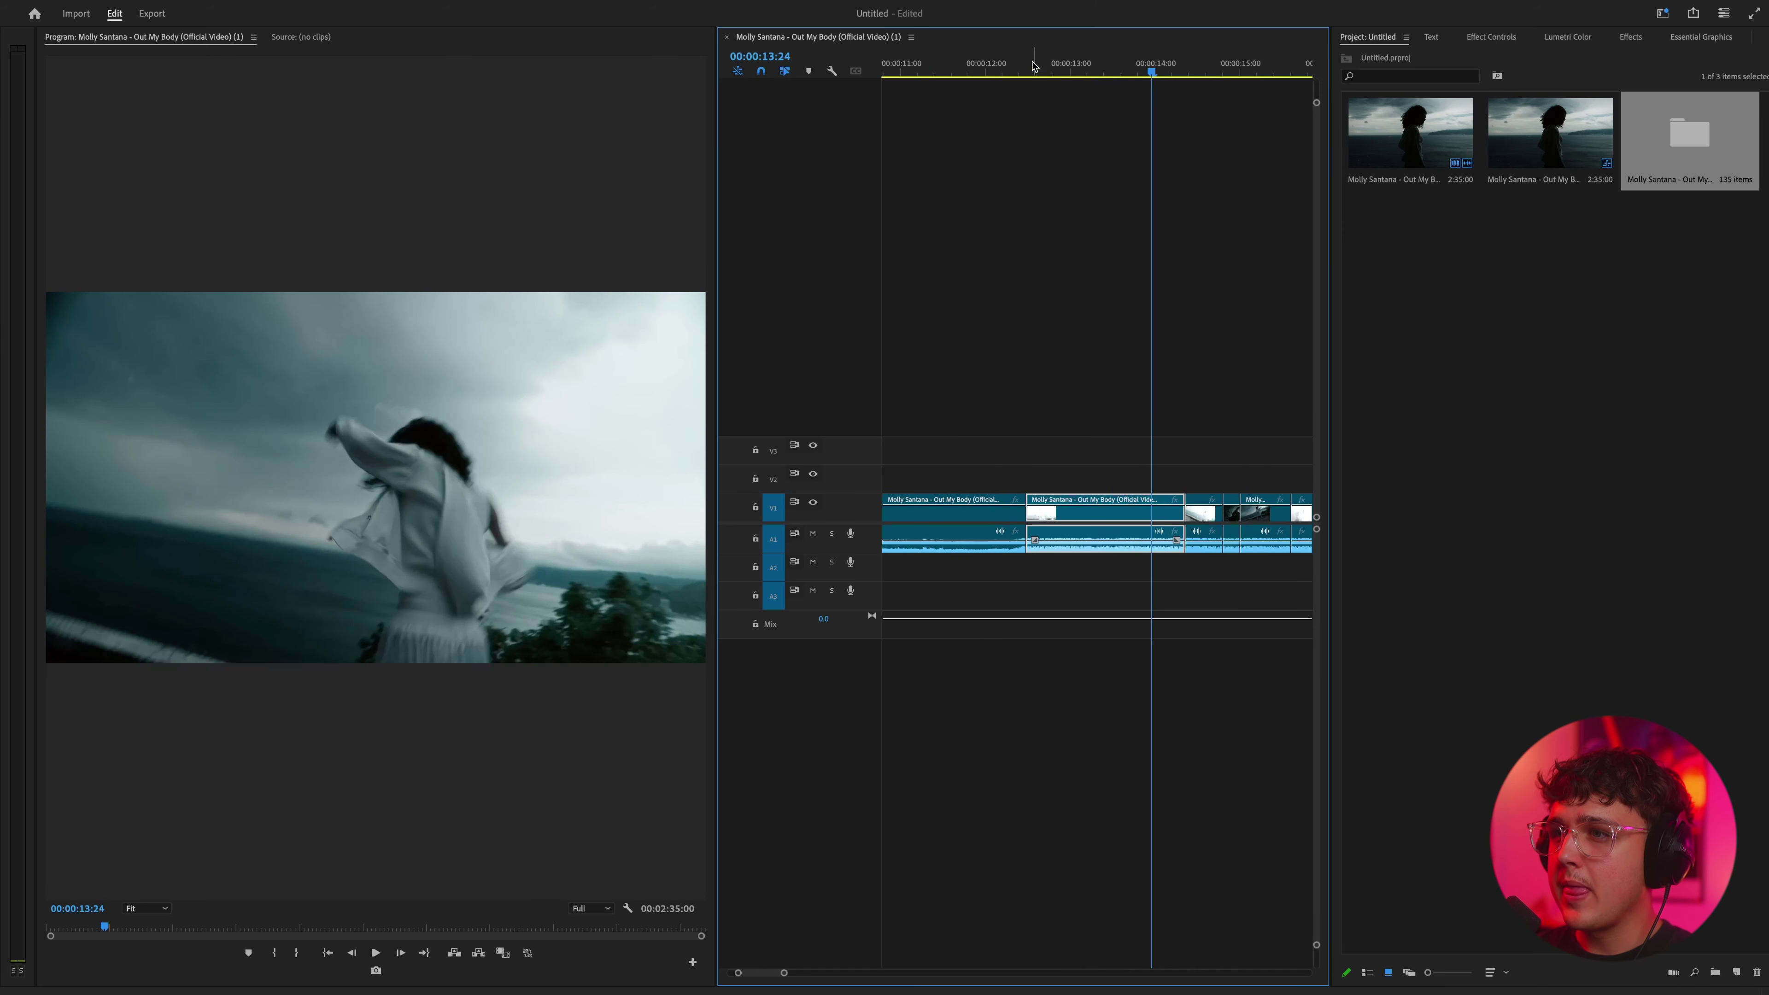
key(space)
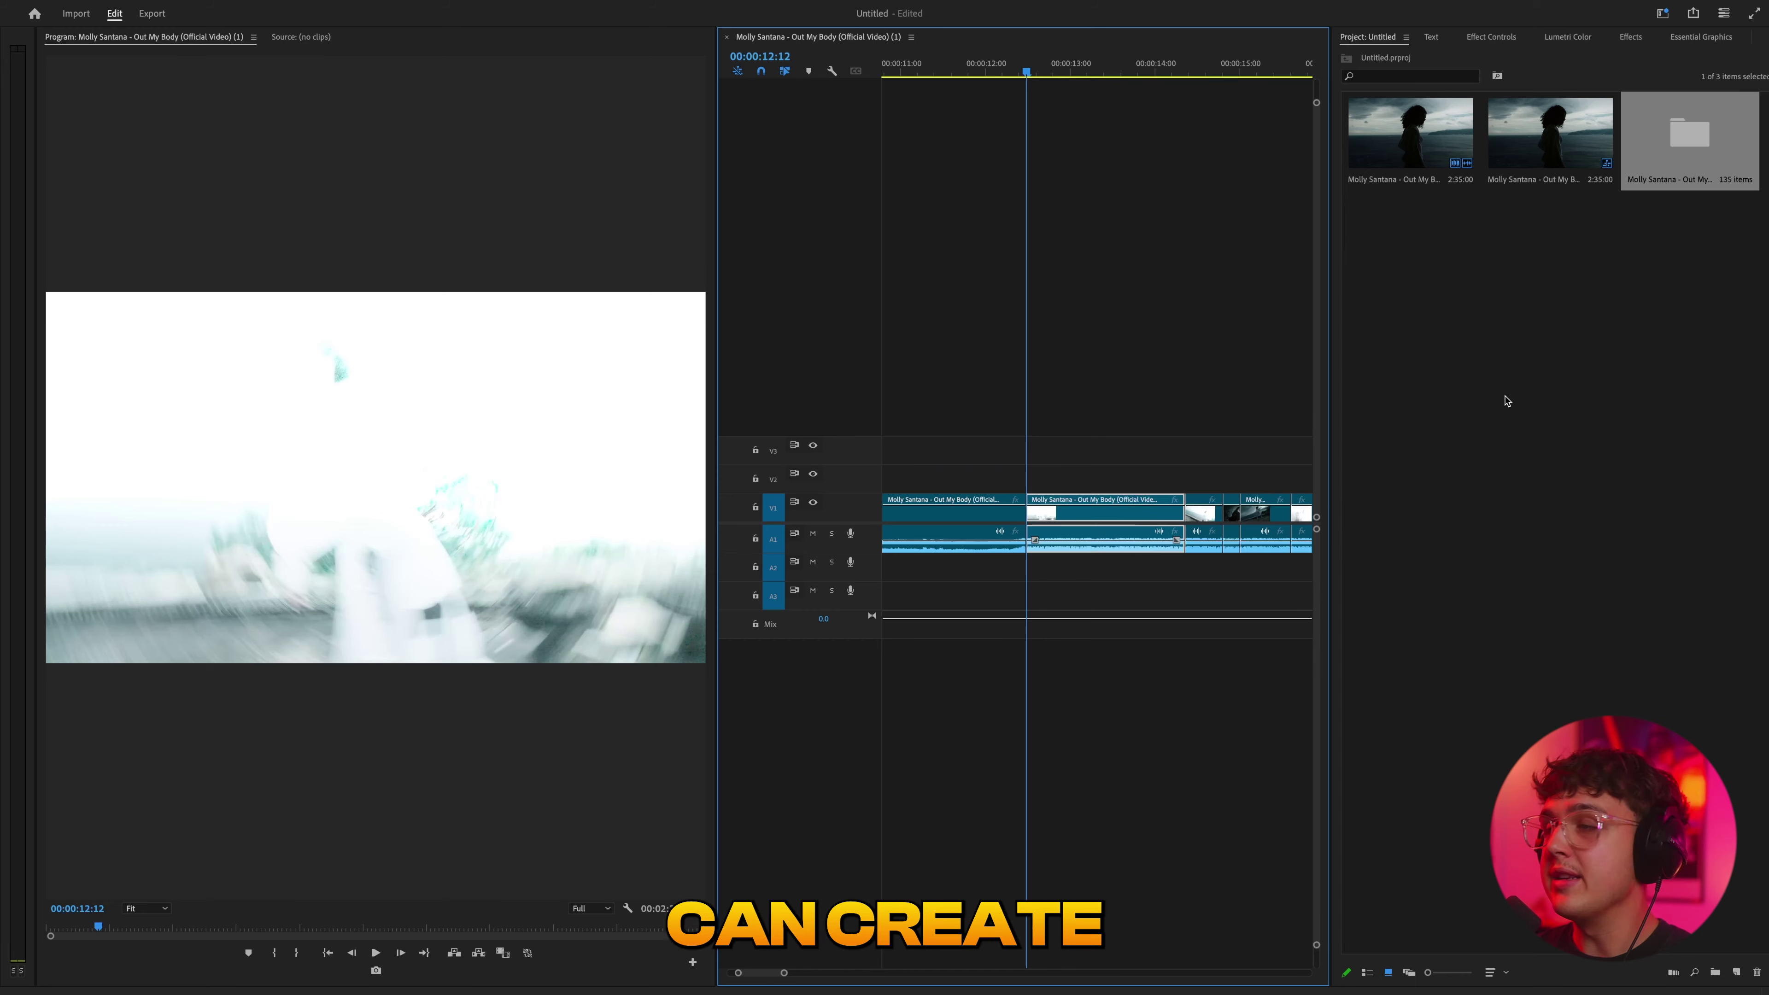
Create a 1920 × 1080, 25 fps adjustment layer and place it on V2 at the cut at 00:00:12:12
right_click(1505, 401)
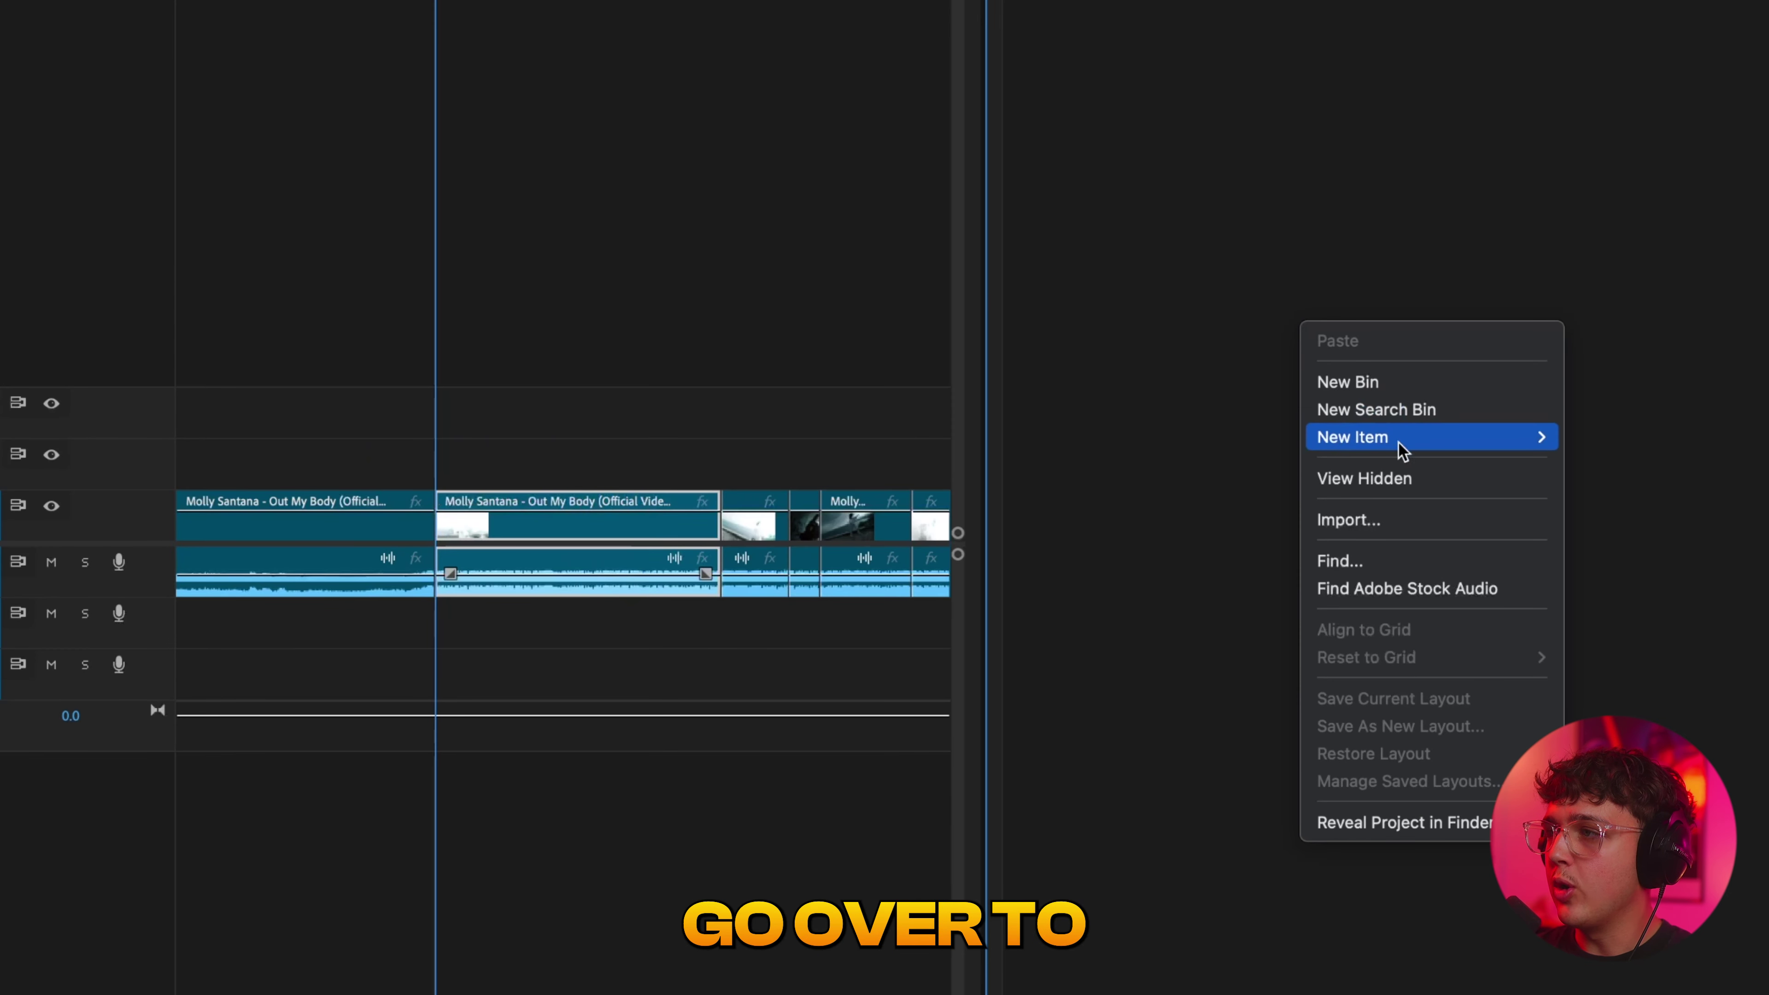
mouse_move(1394, 446)
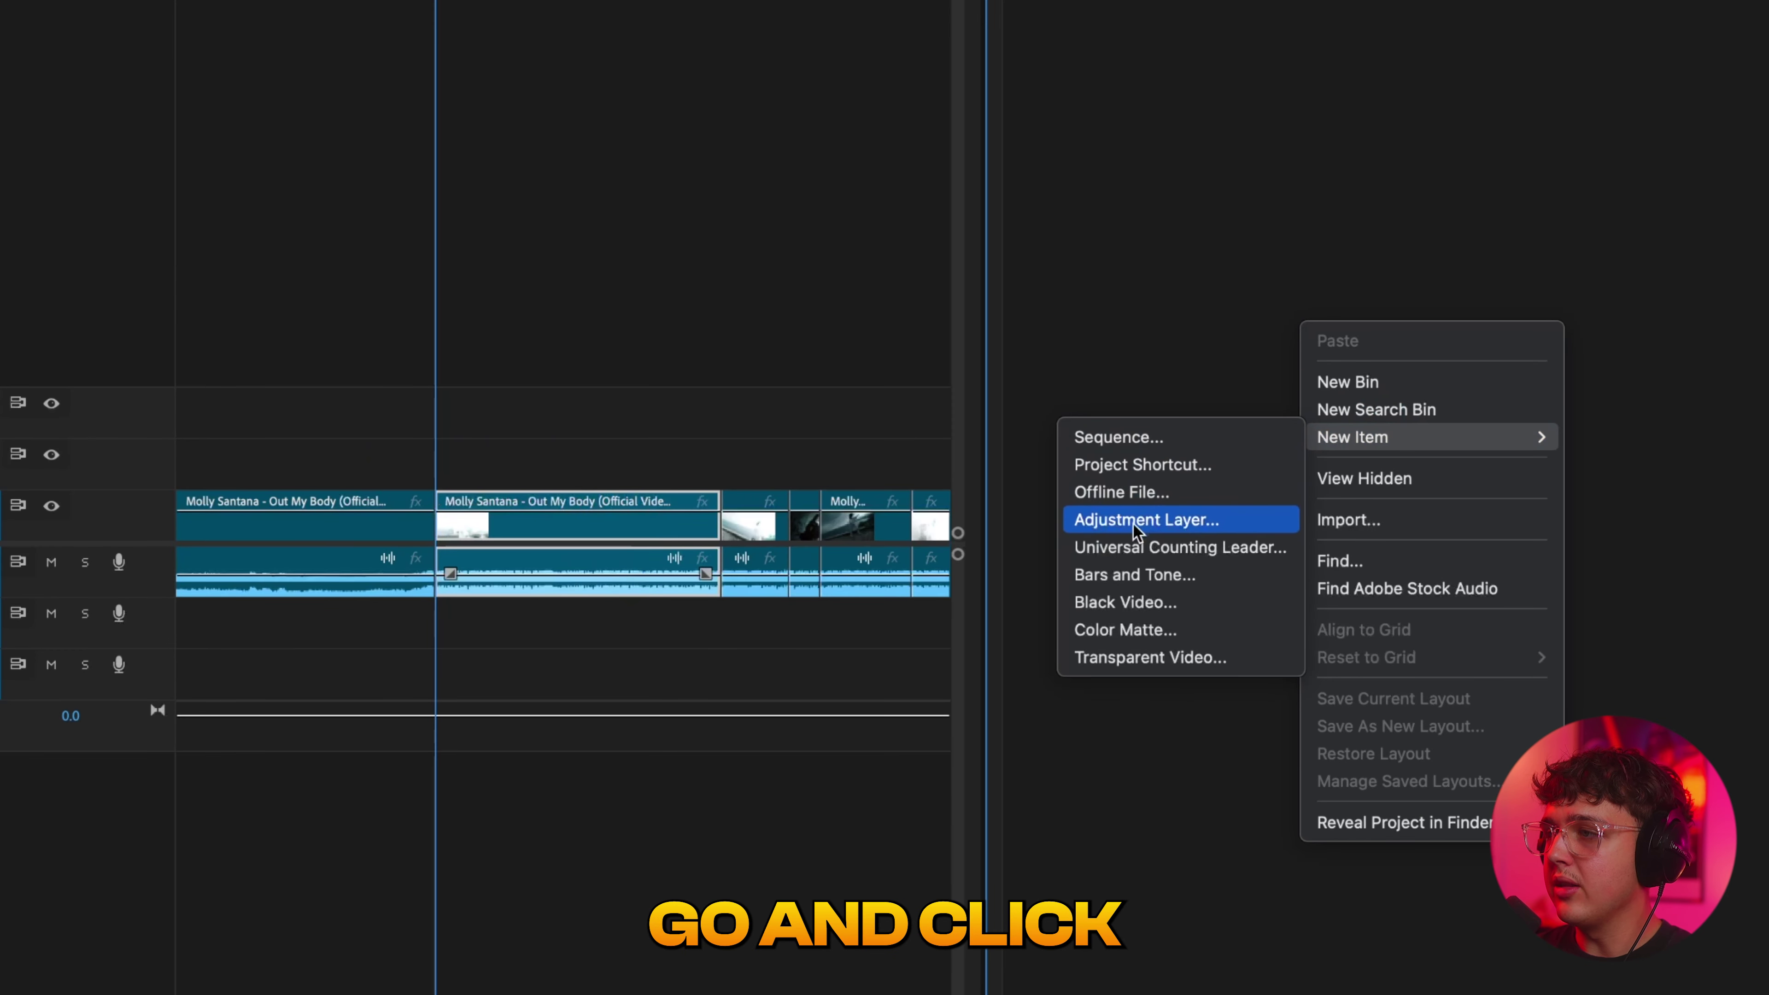
click(1162, 515)
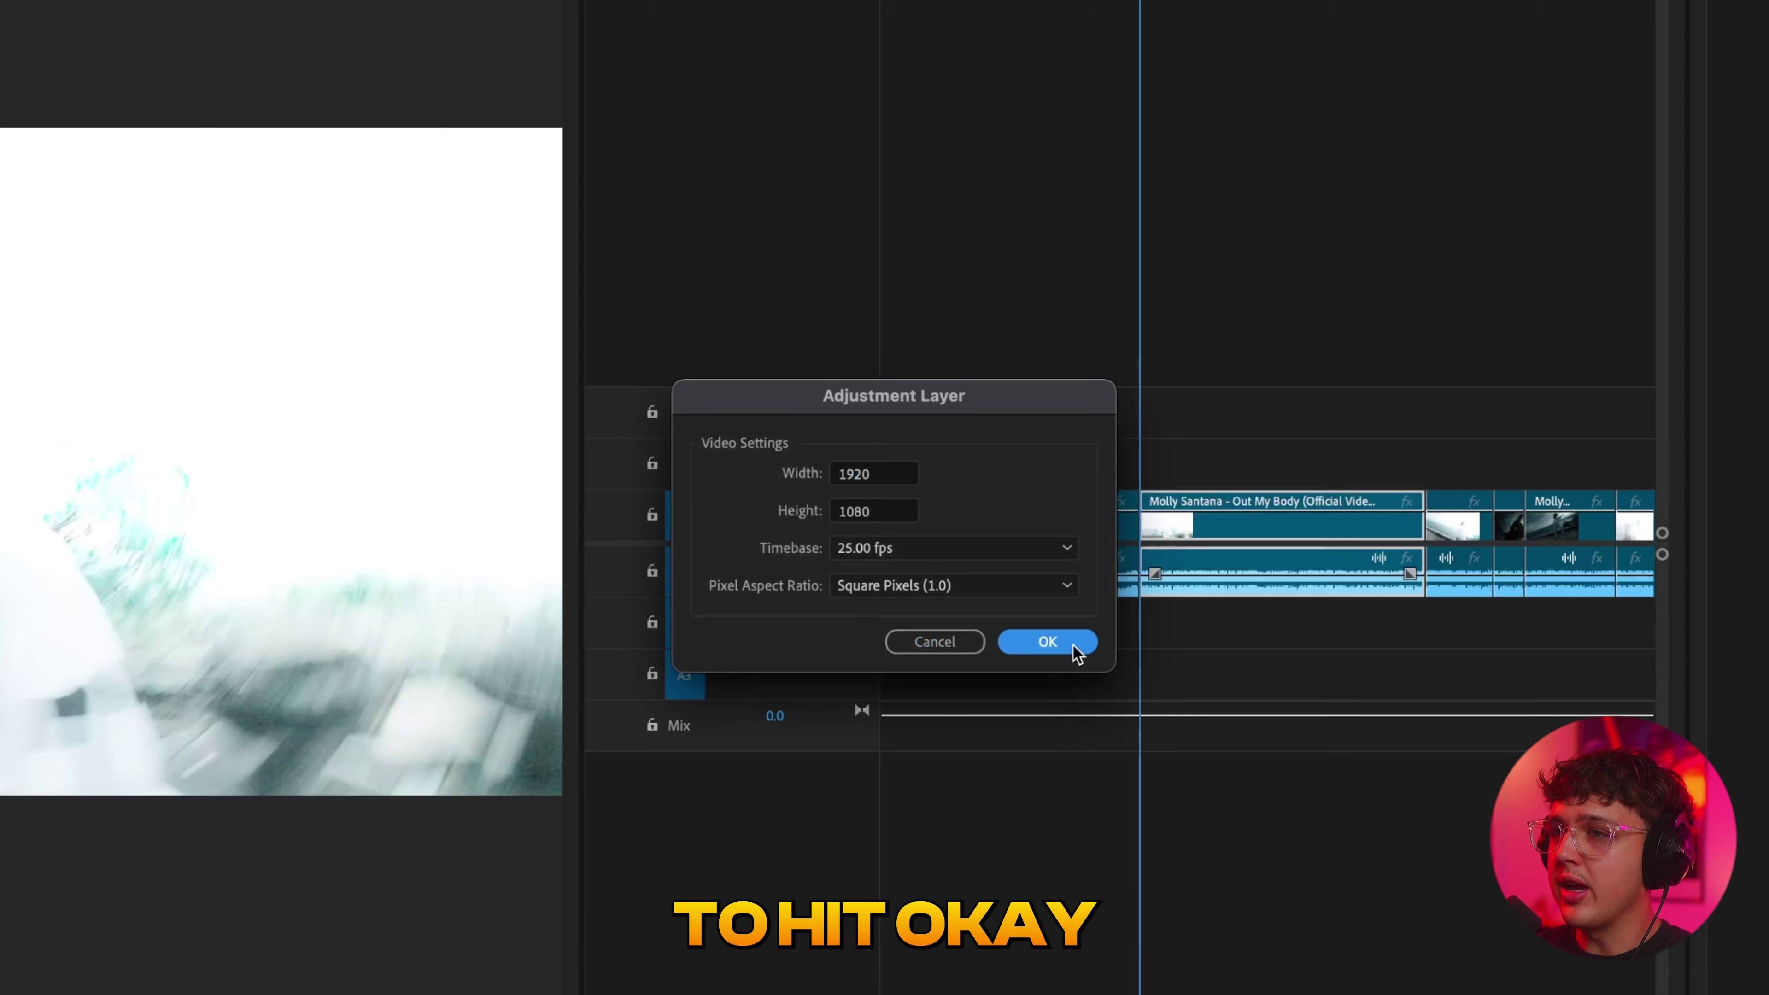
click(1047, 641)
drag(1716, 126, 1027, 468)
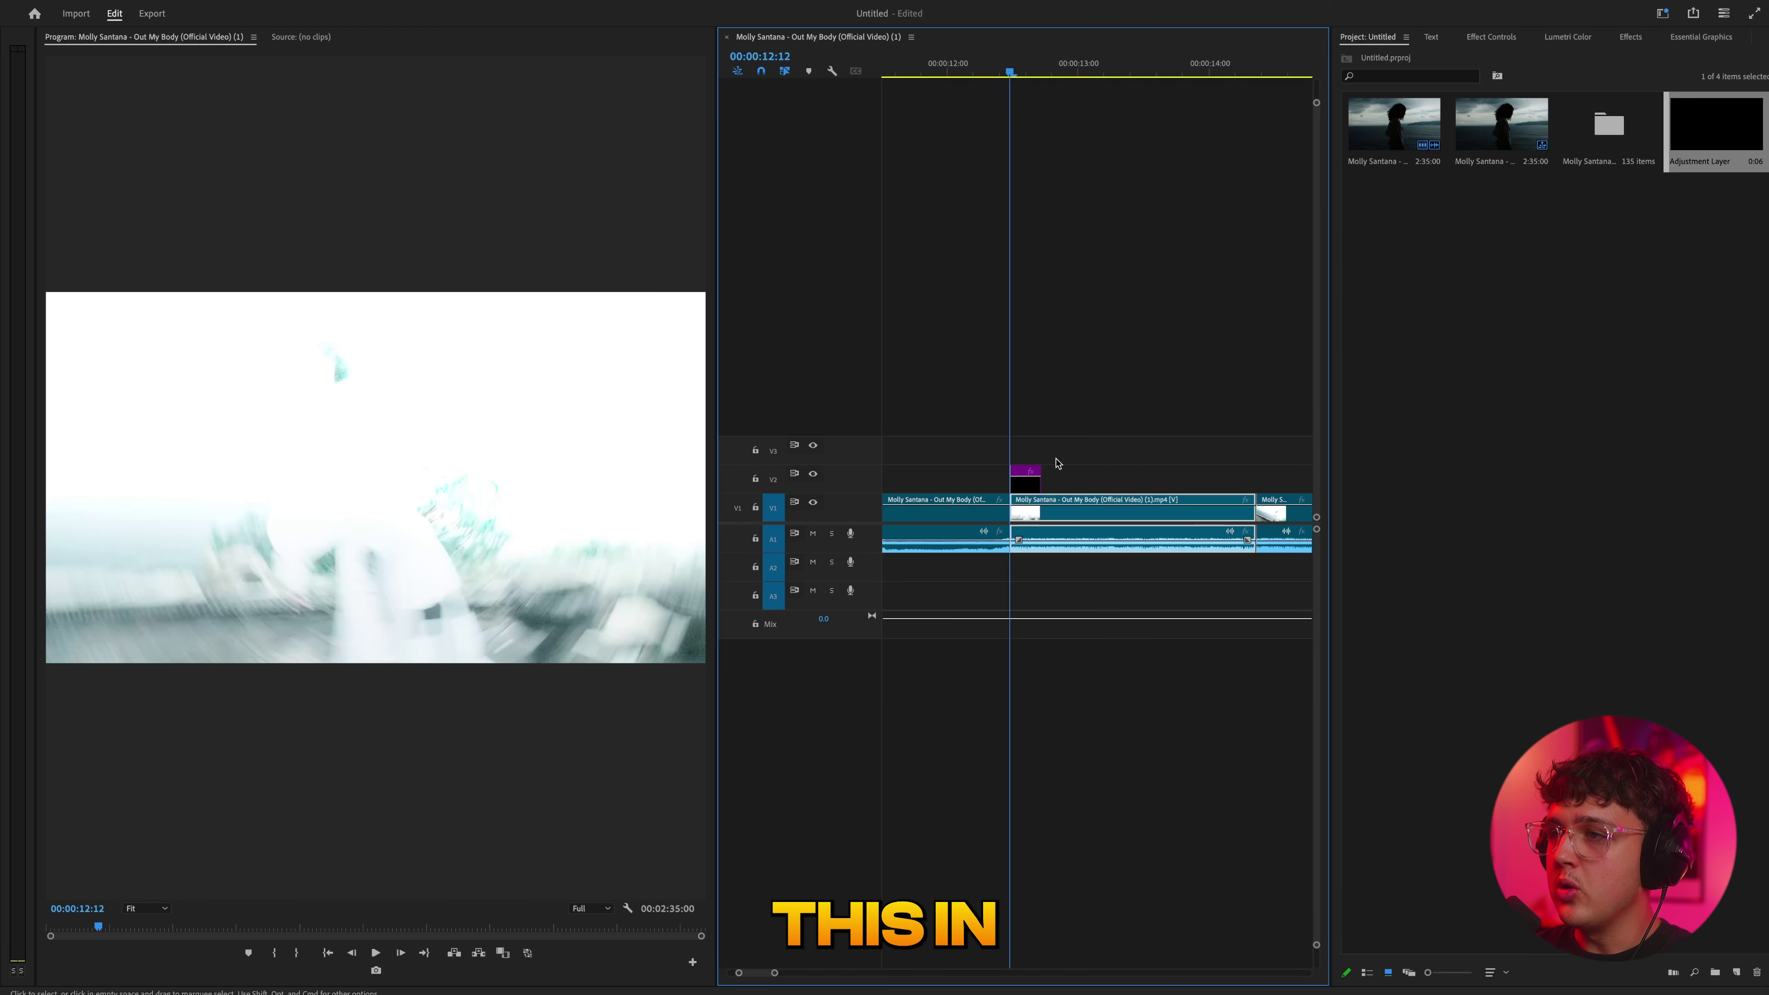
scroll(1056, 464, up, 2)
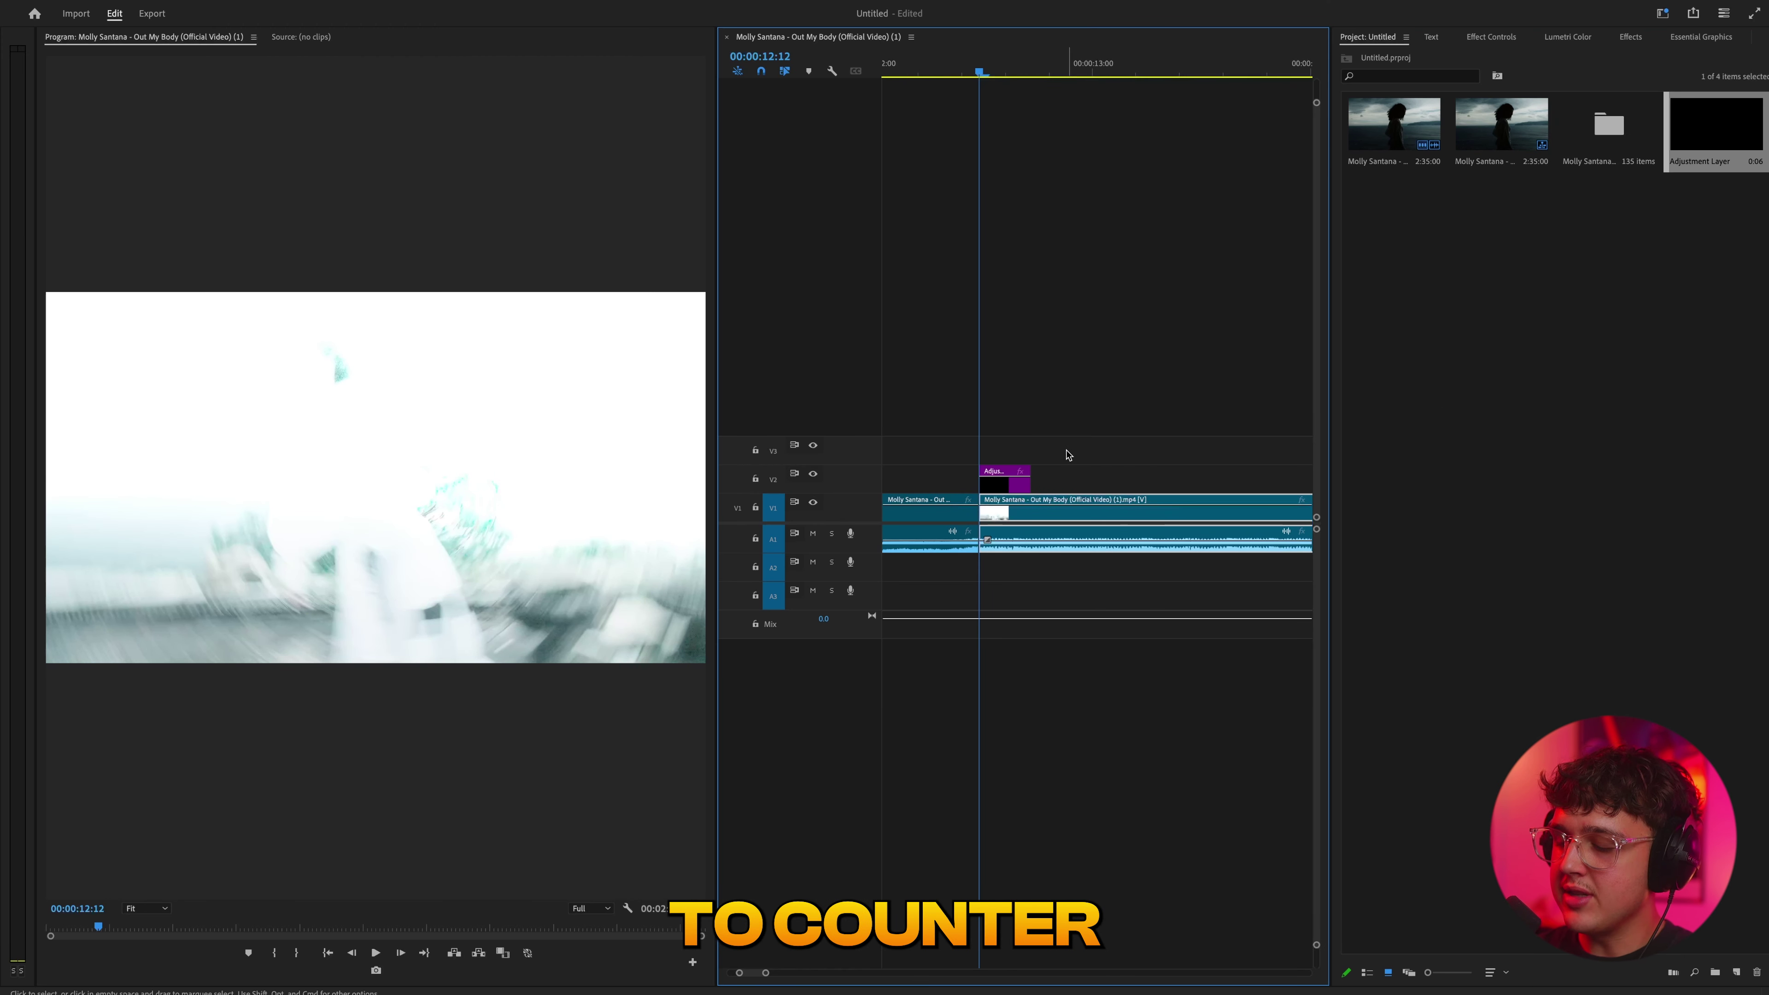
Step through the short adjustment layer frame by frame to check its length in frames
key(Right)
key(Right)
key(Right)
key(Right)
key(Right)
key(Right)
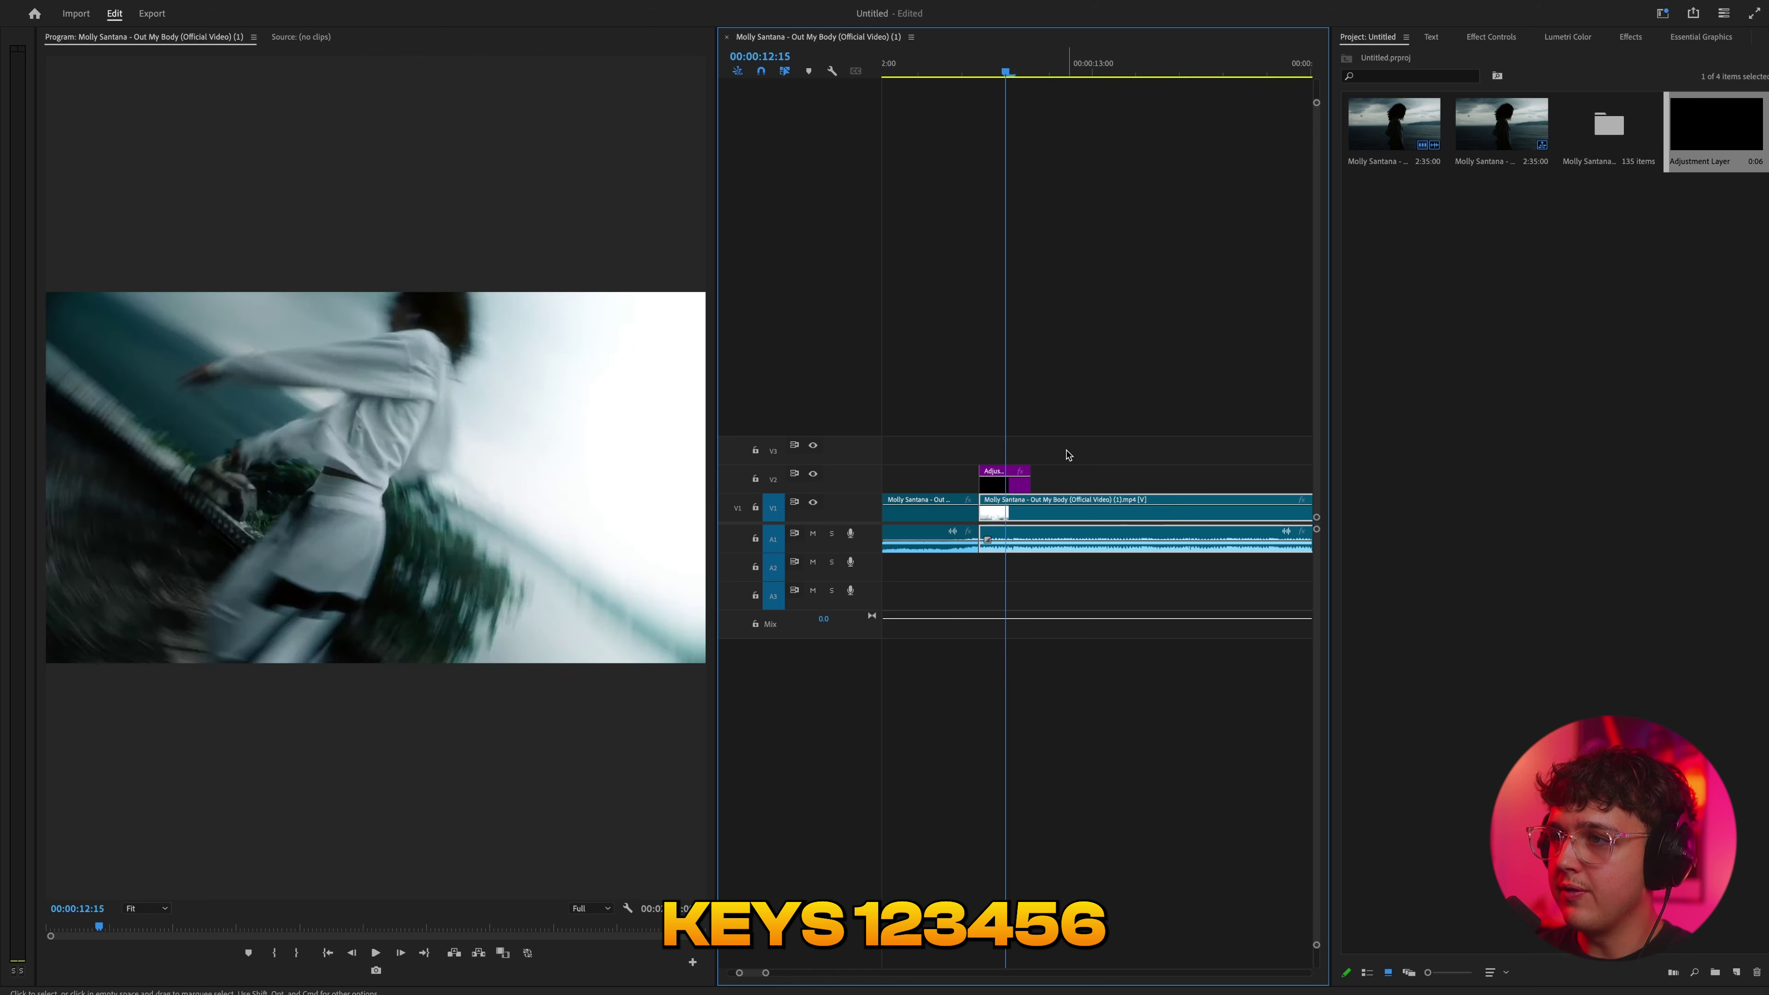
click(998, 71)
Apply the Directional Blur effect to the adjustment layer on V2
click(1011, 485)
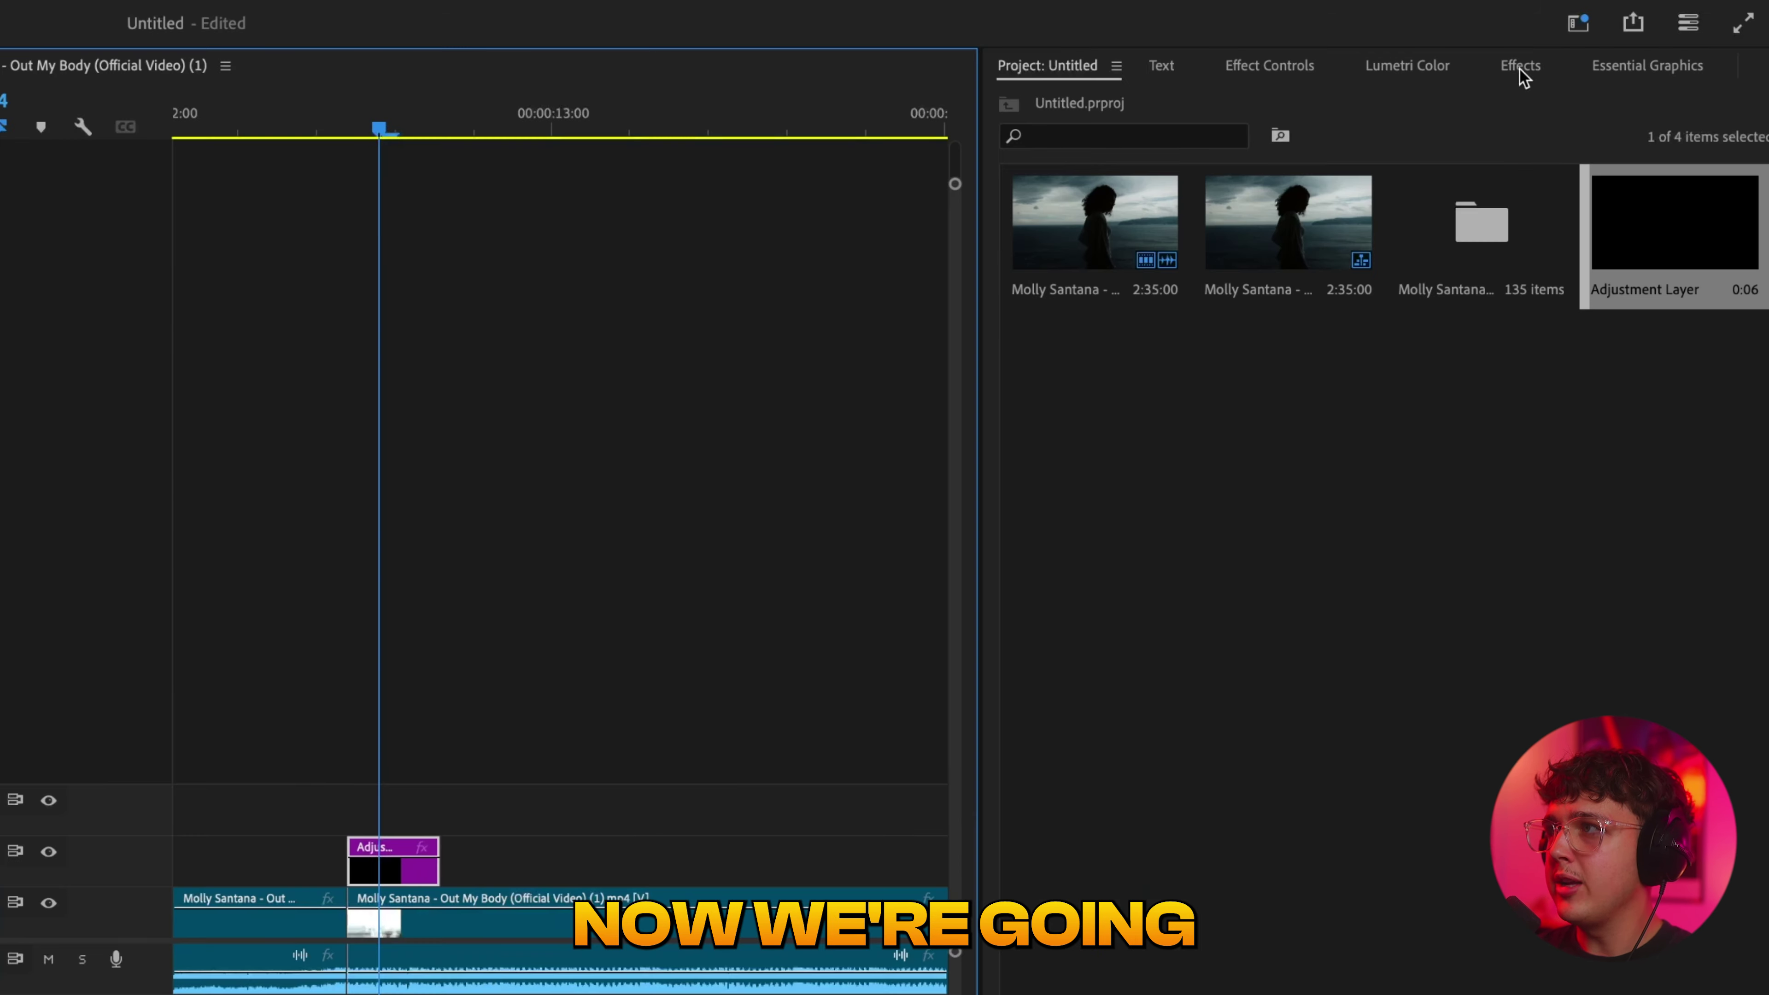
click(1632, 40)
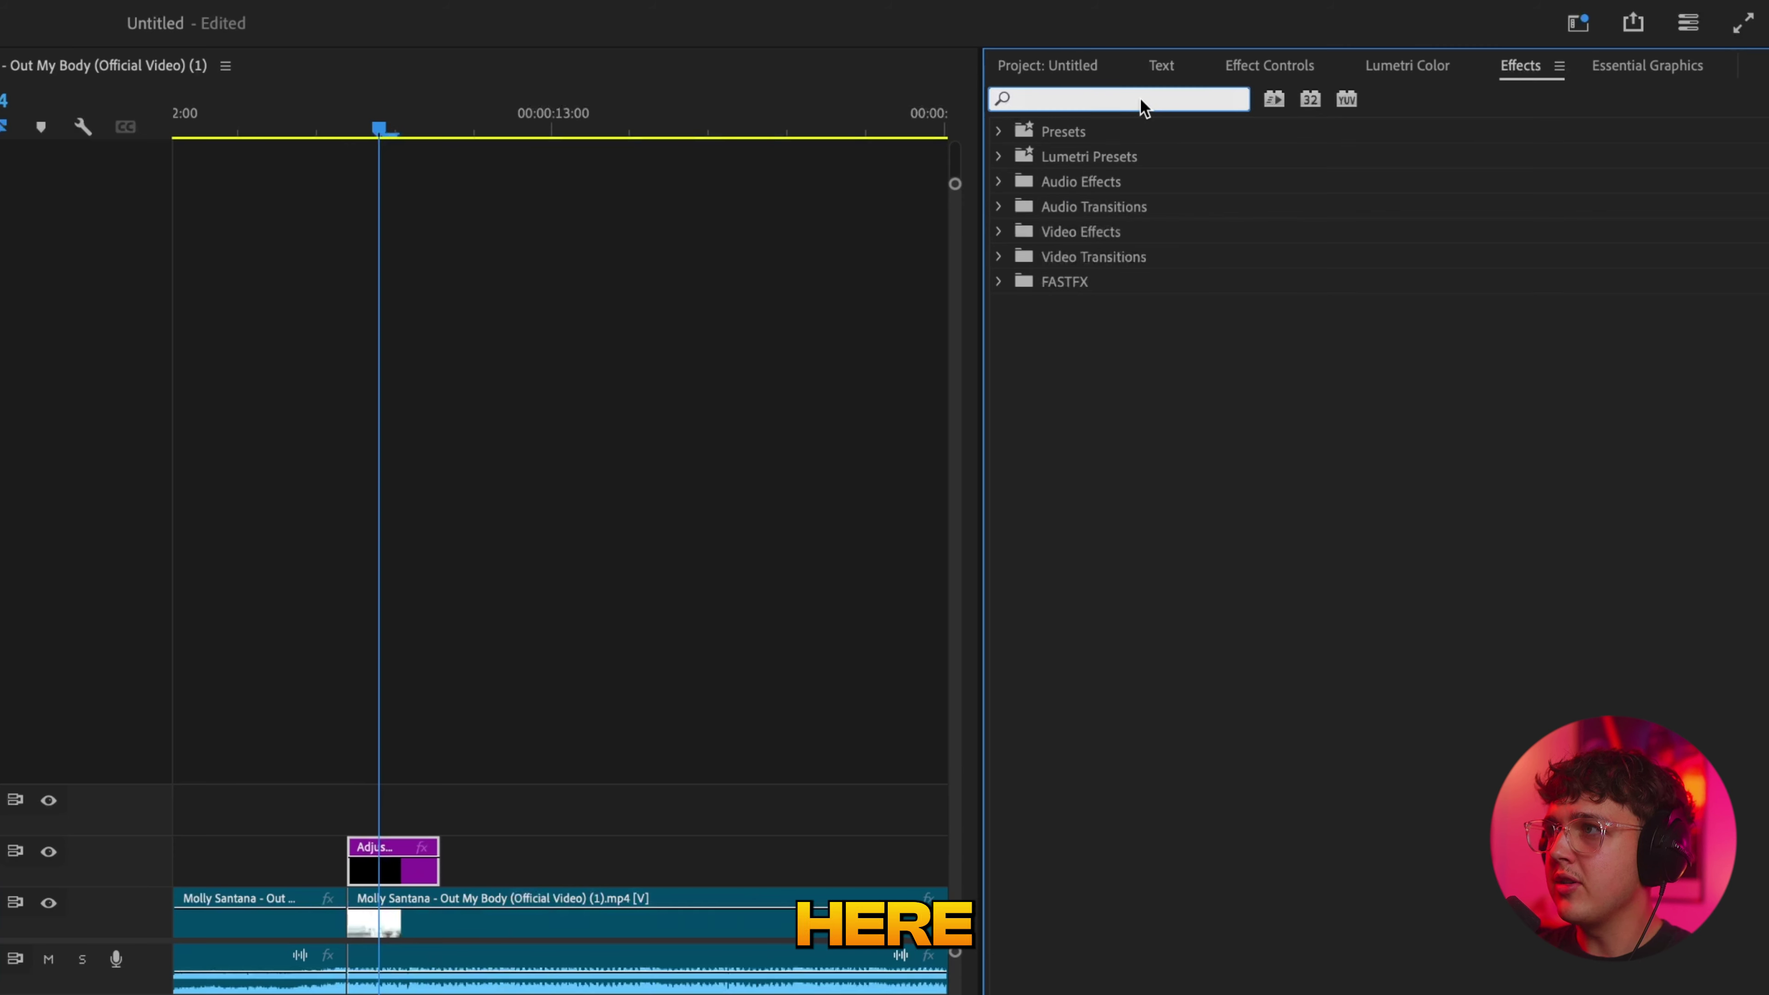
text(direc)
click(1185, 285)
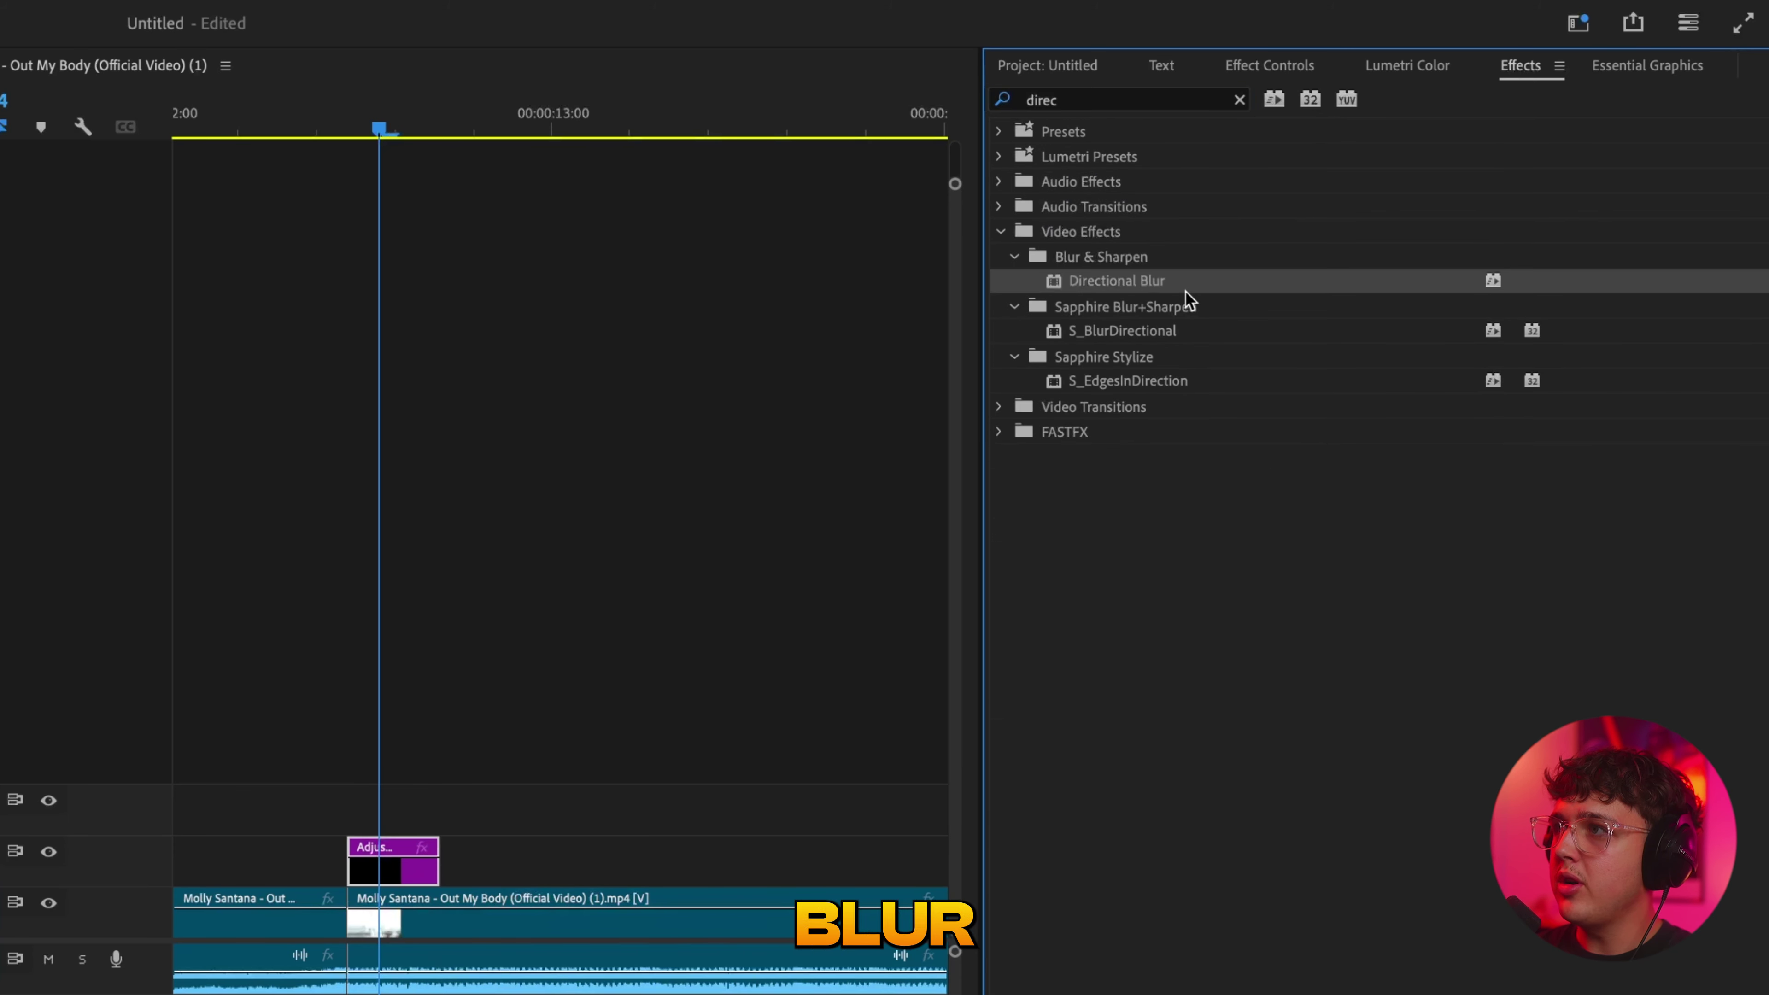
Apply the Lumetri Color effect to the same adjustment layer
click(1239, 100)
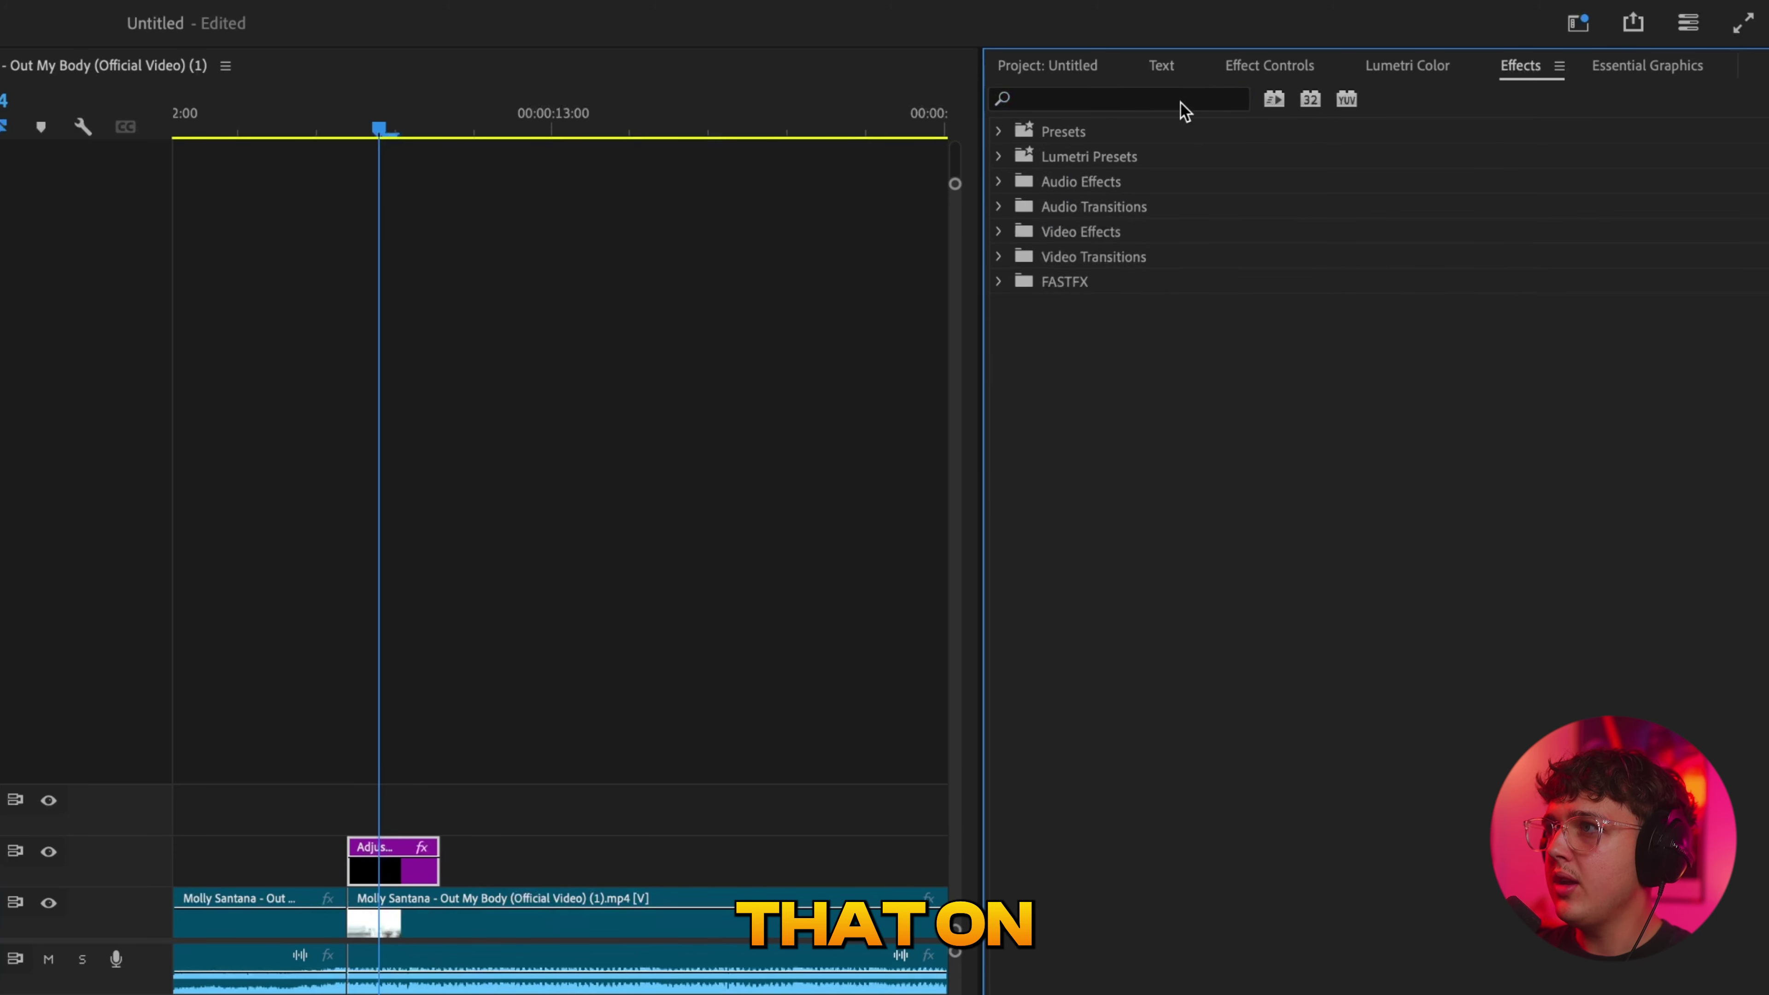
text(lu)
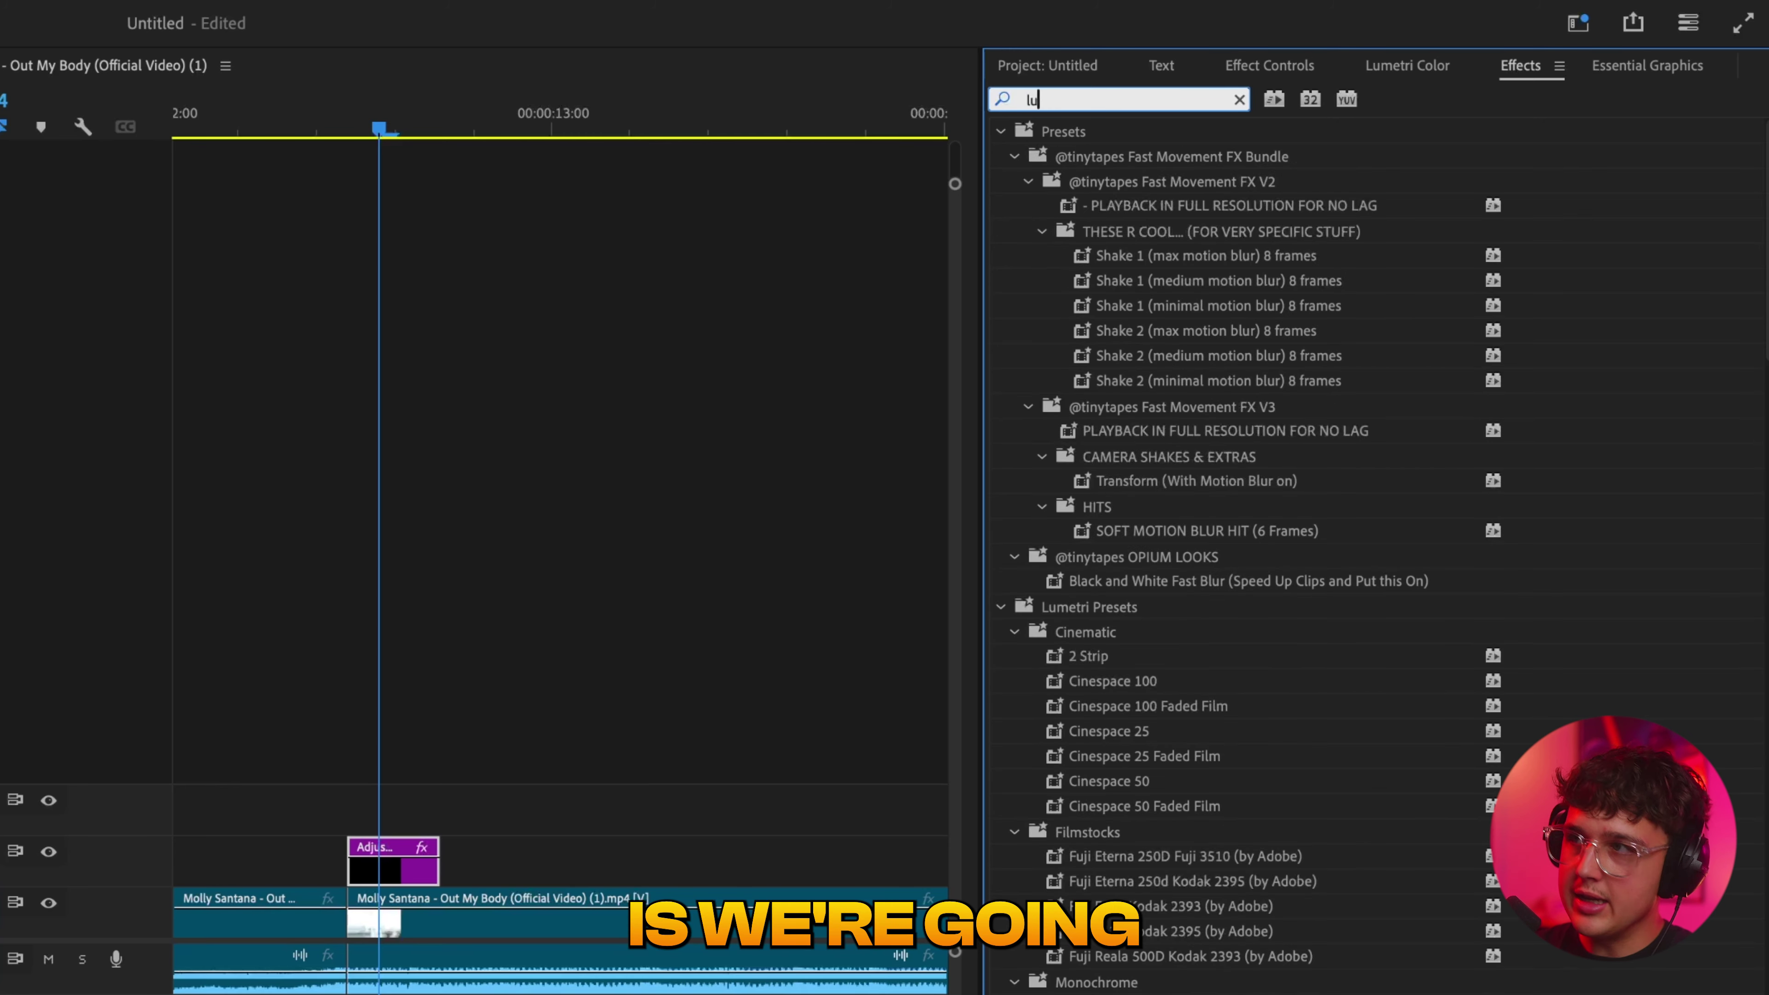
text(metri )
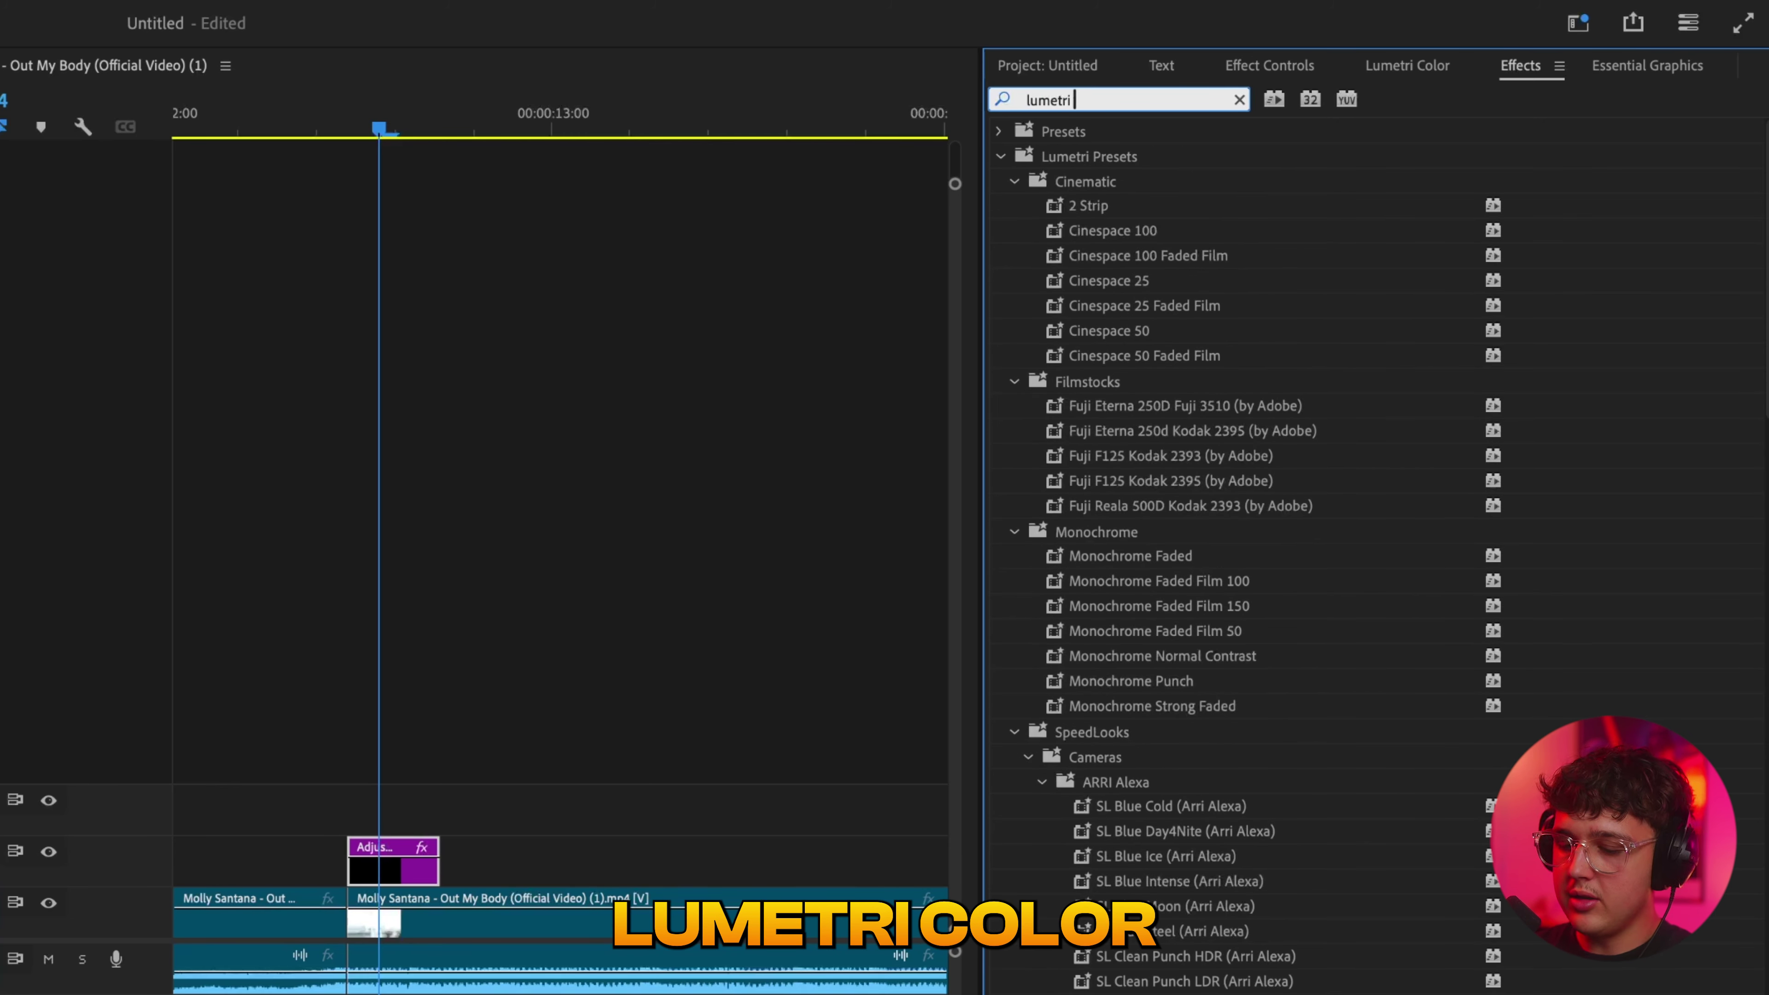
text(colo)
click(1128, 282)
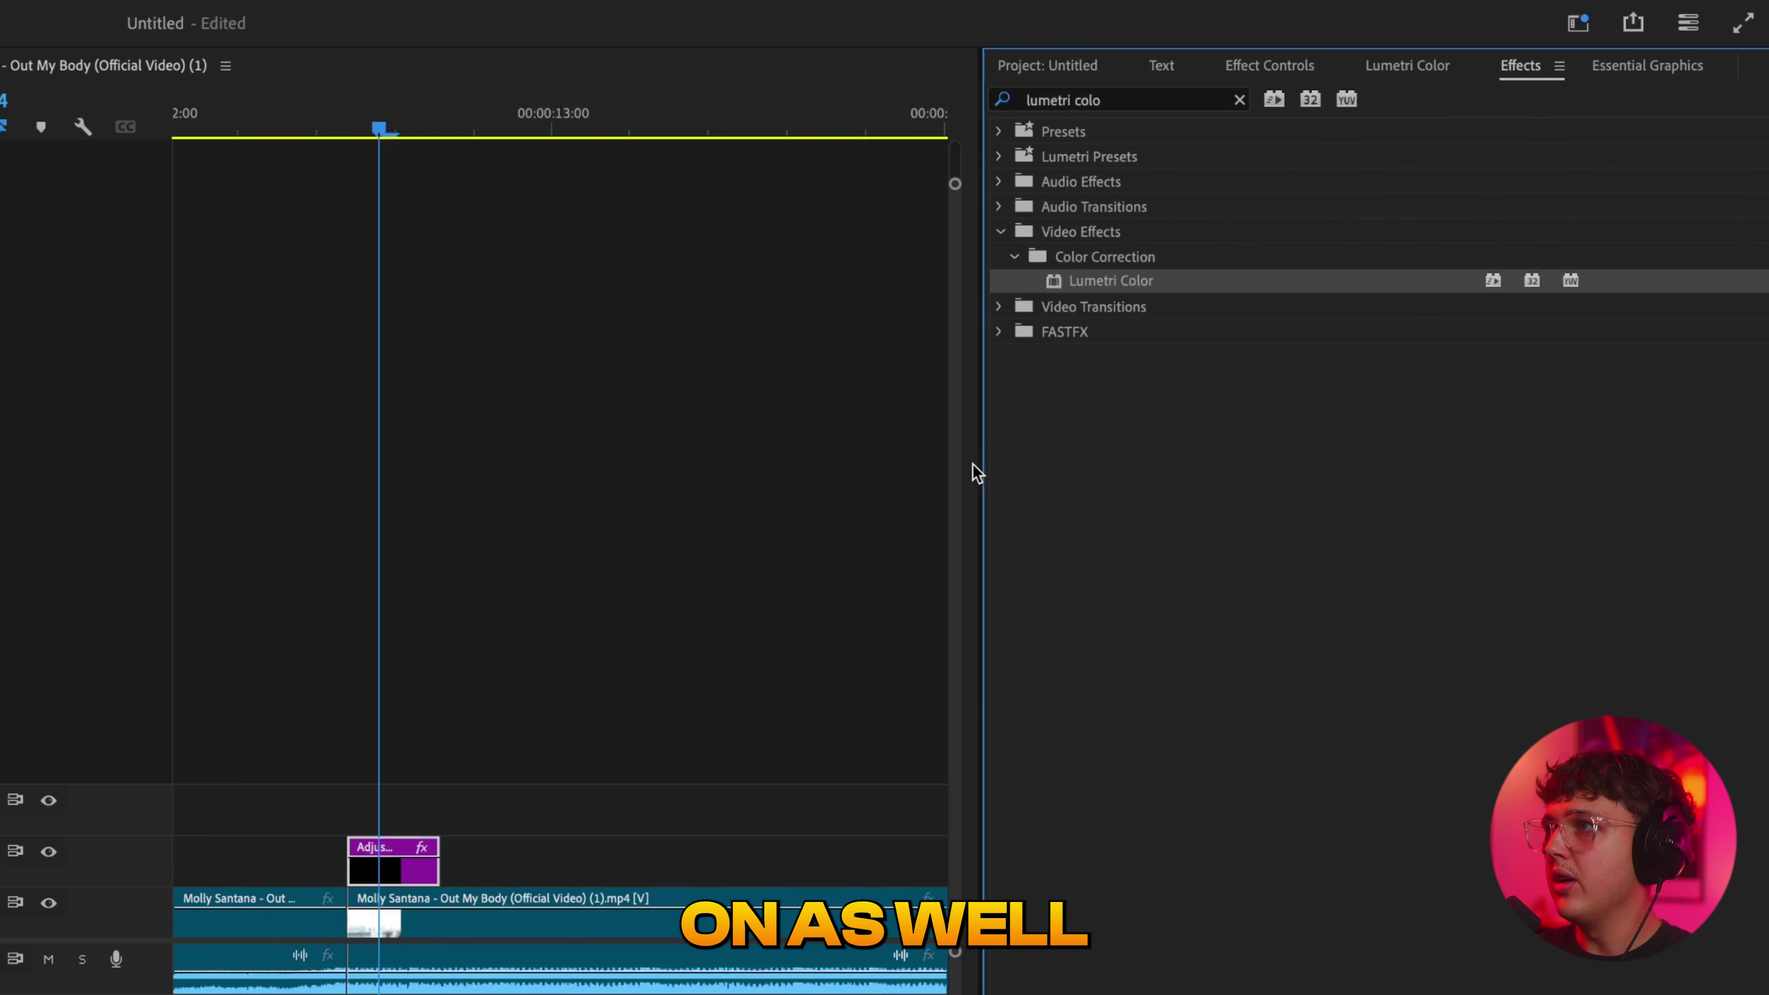
Keyframe the Directional Blur's Direction and Blur Length at 00:00:12:15, with Blur Length set to 78
click(1283, 61)
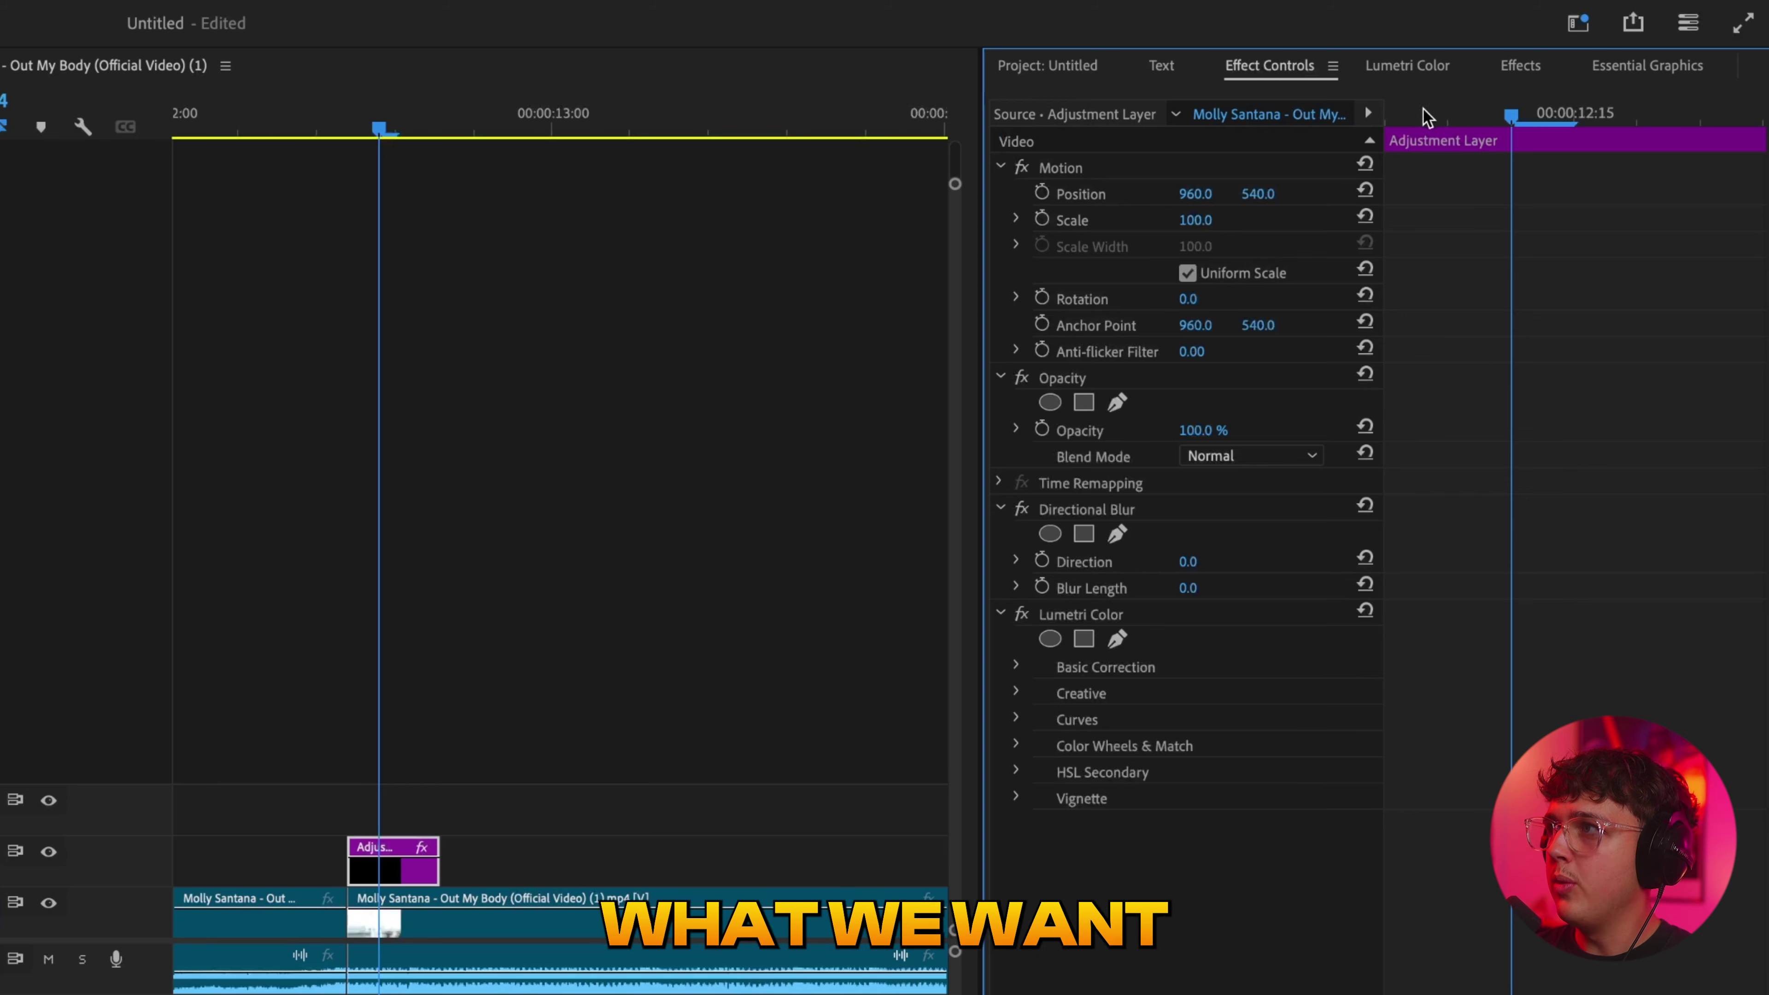
drag(1450, 115, 1574, 119)
scroll(400, 875, up, 1)
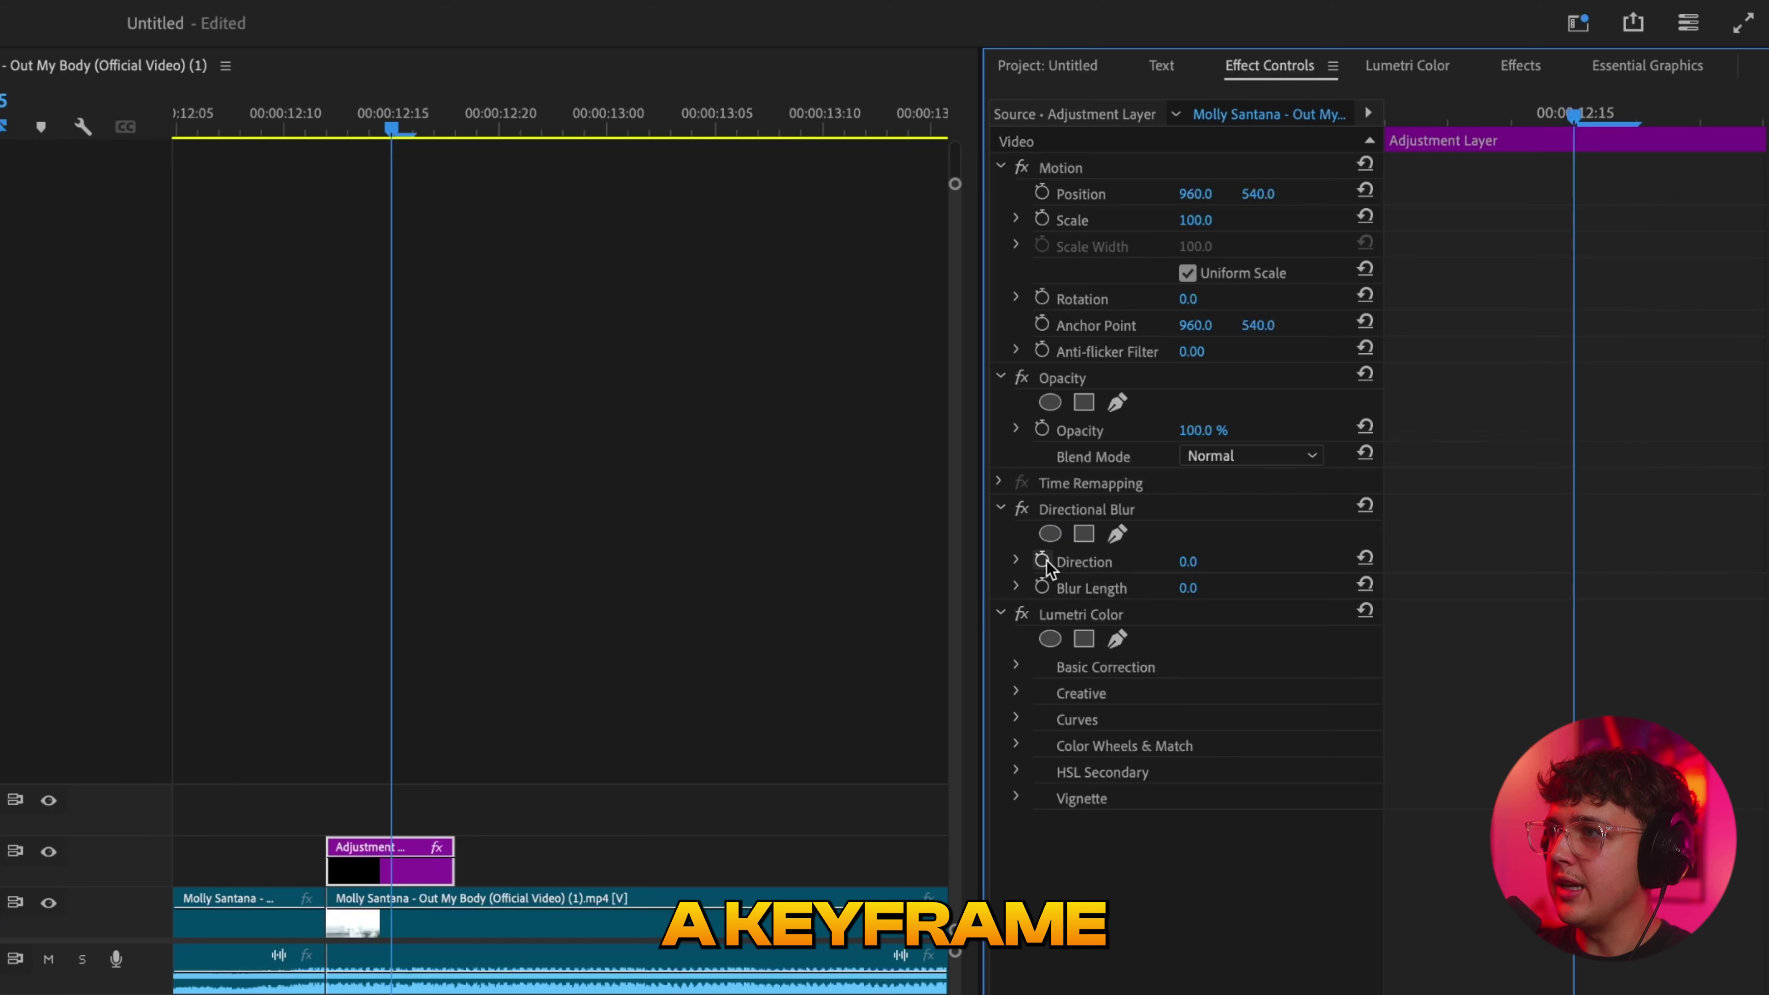
click(1042, 587)
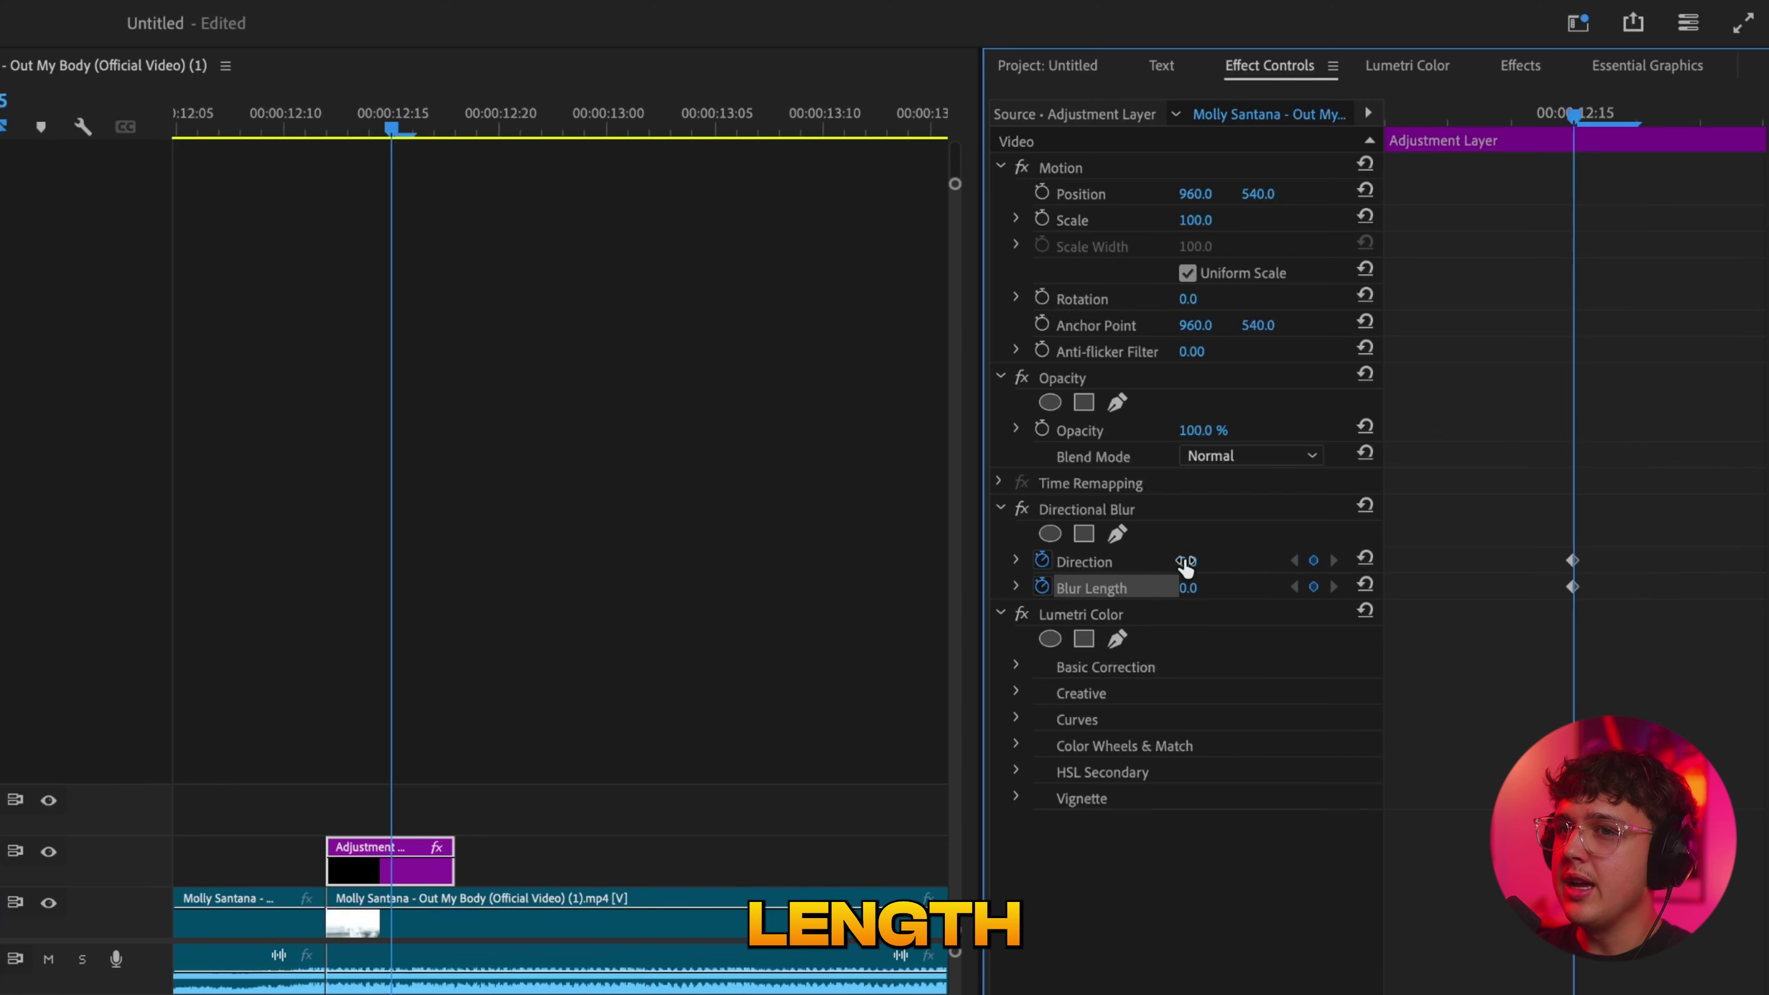
drag(1187, 587, 1230, 588)
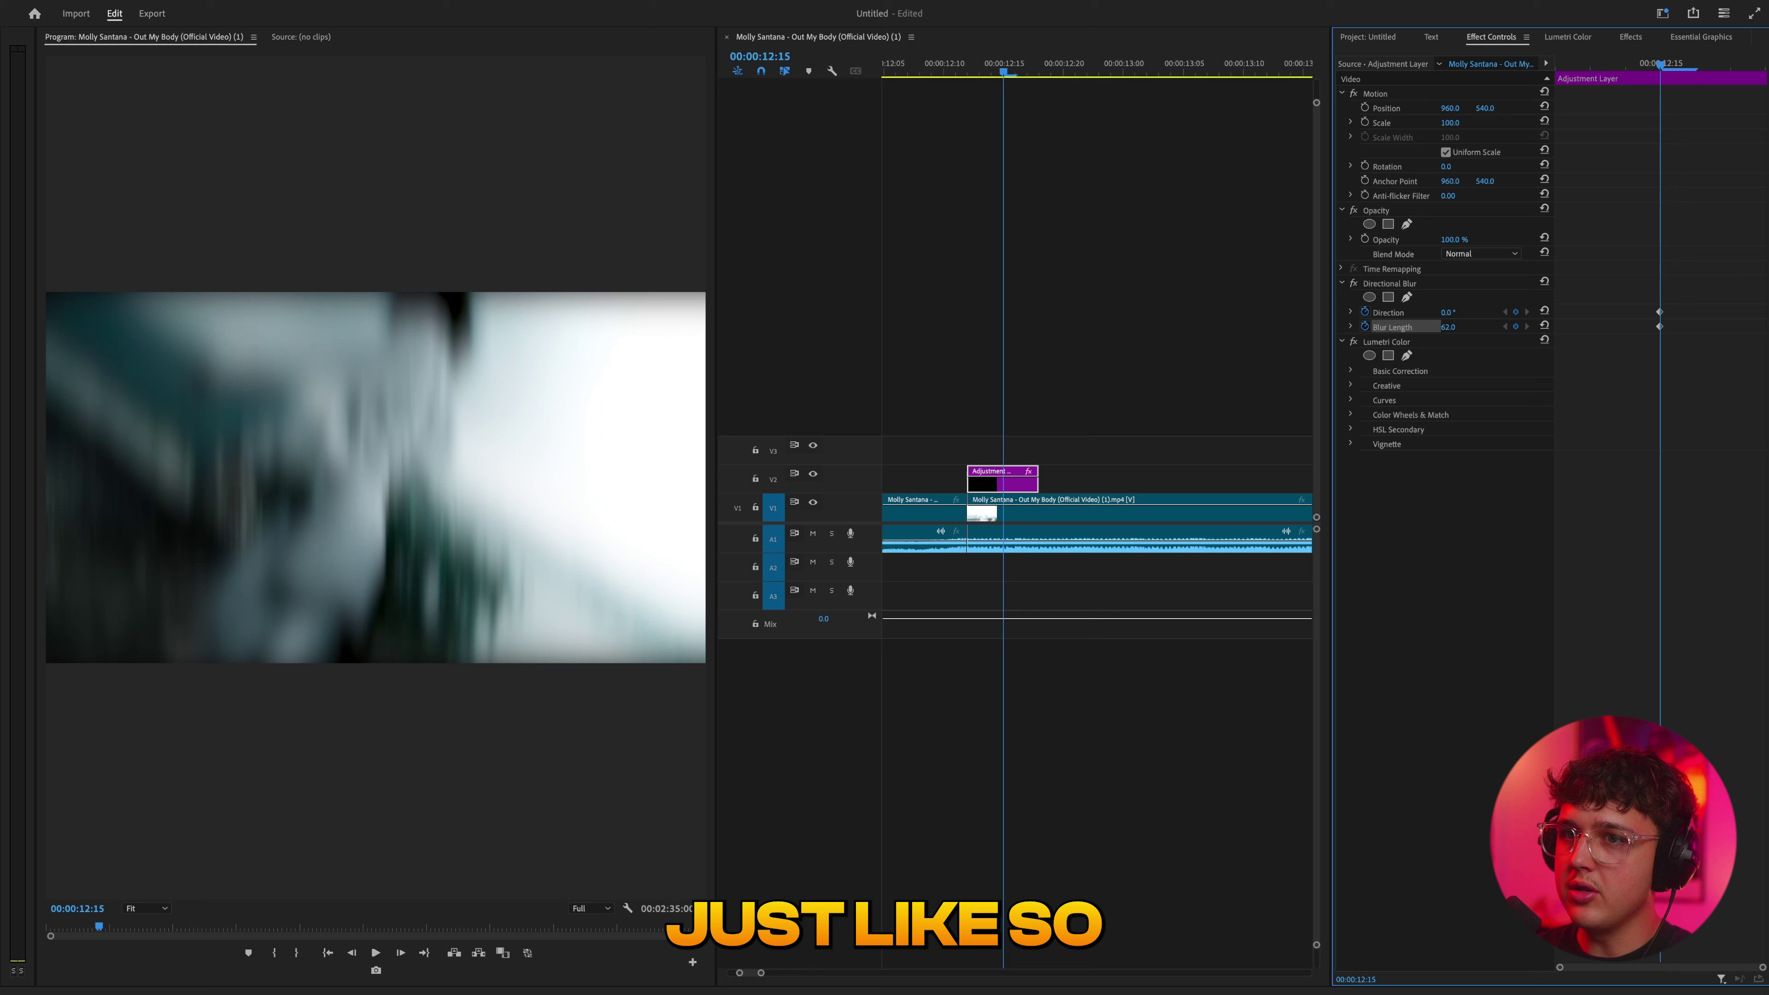
mouse_move(1469, 327)
mouse_down()
mouse_move(1452, 326)
mouse_move(1479, 326)
mouse_up()
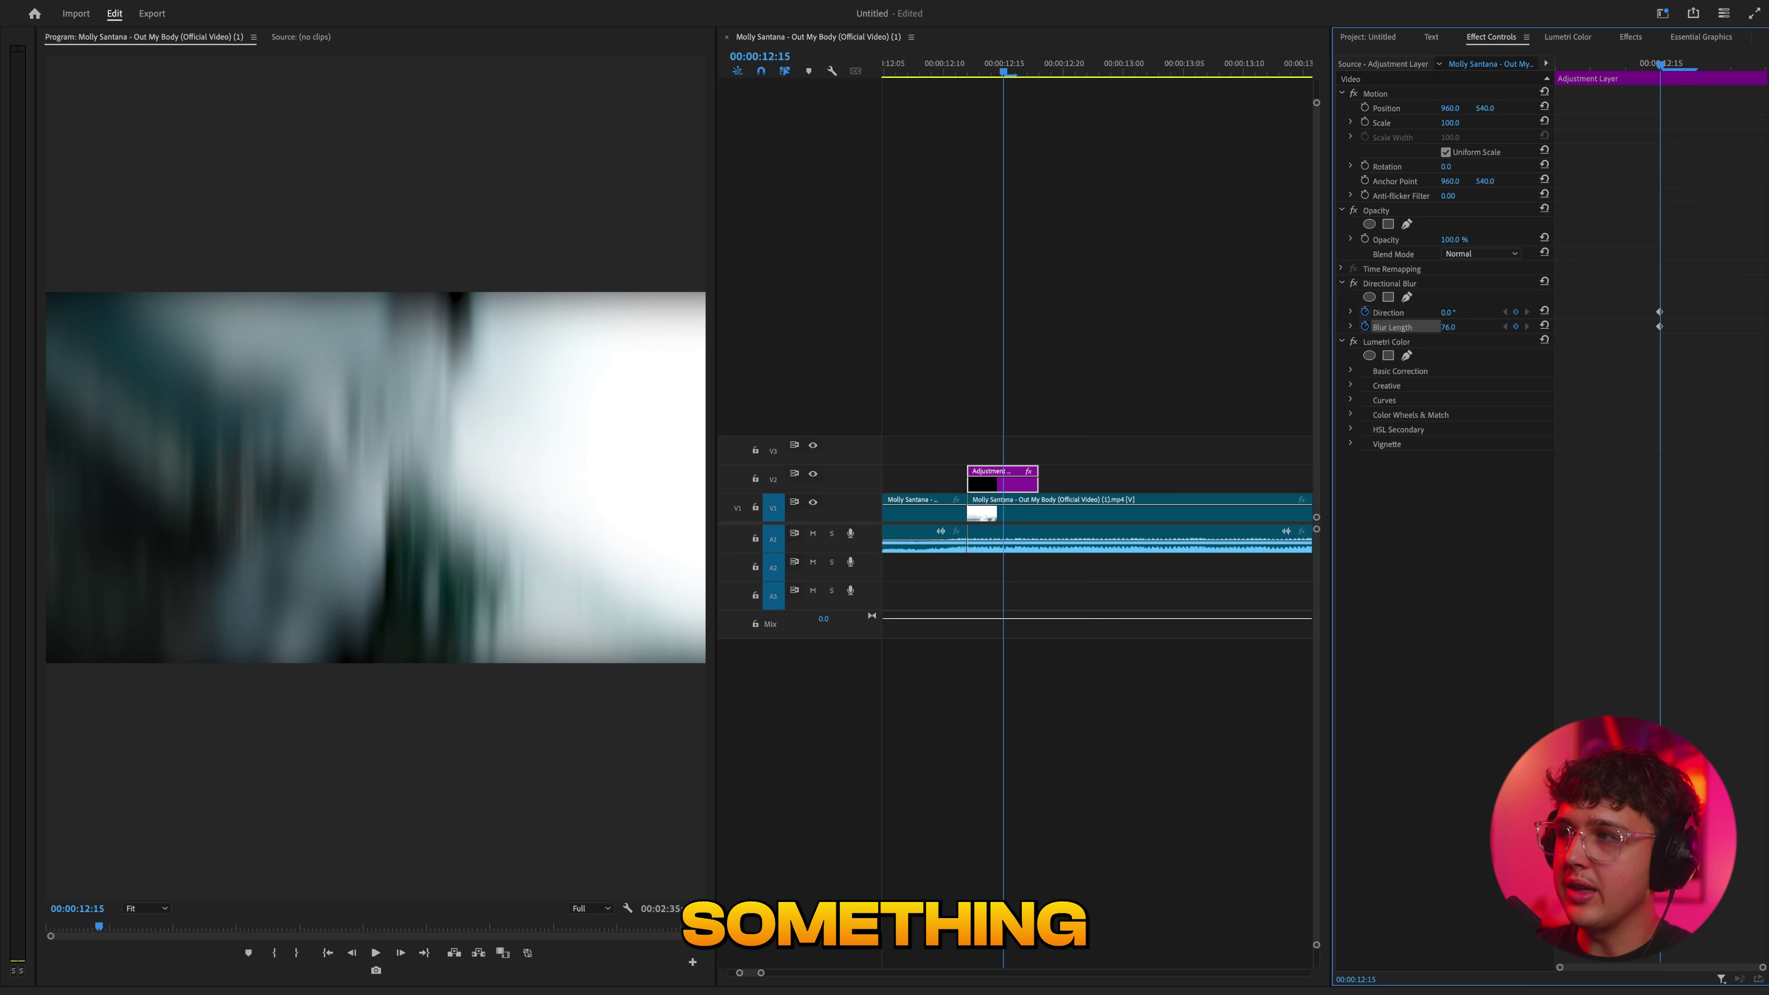
Add Direction and Blur Length keyframes of 0 at the start and the very end of the adjustment layer
click(1571, 68)
click(1545, 325)
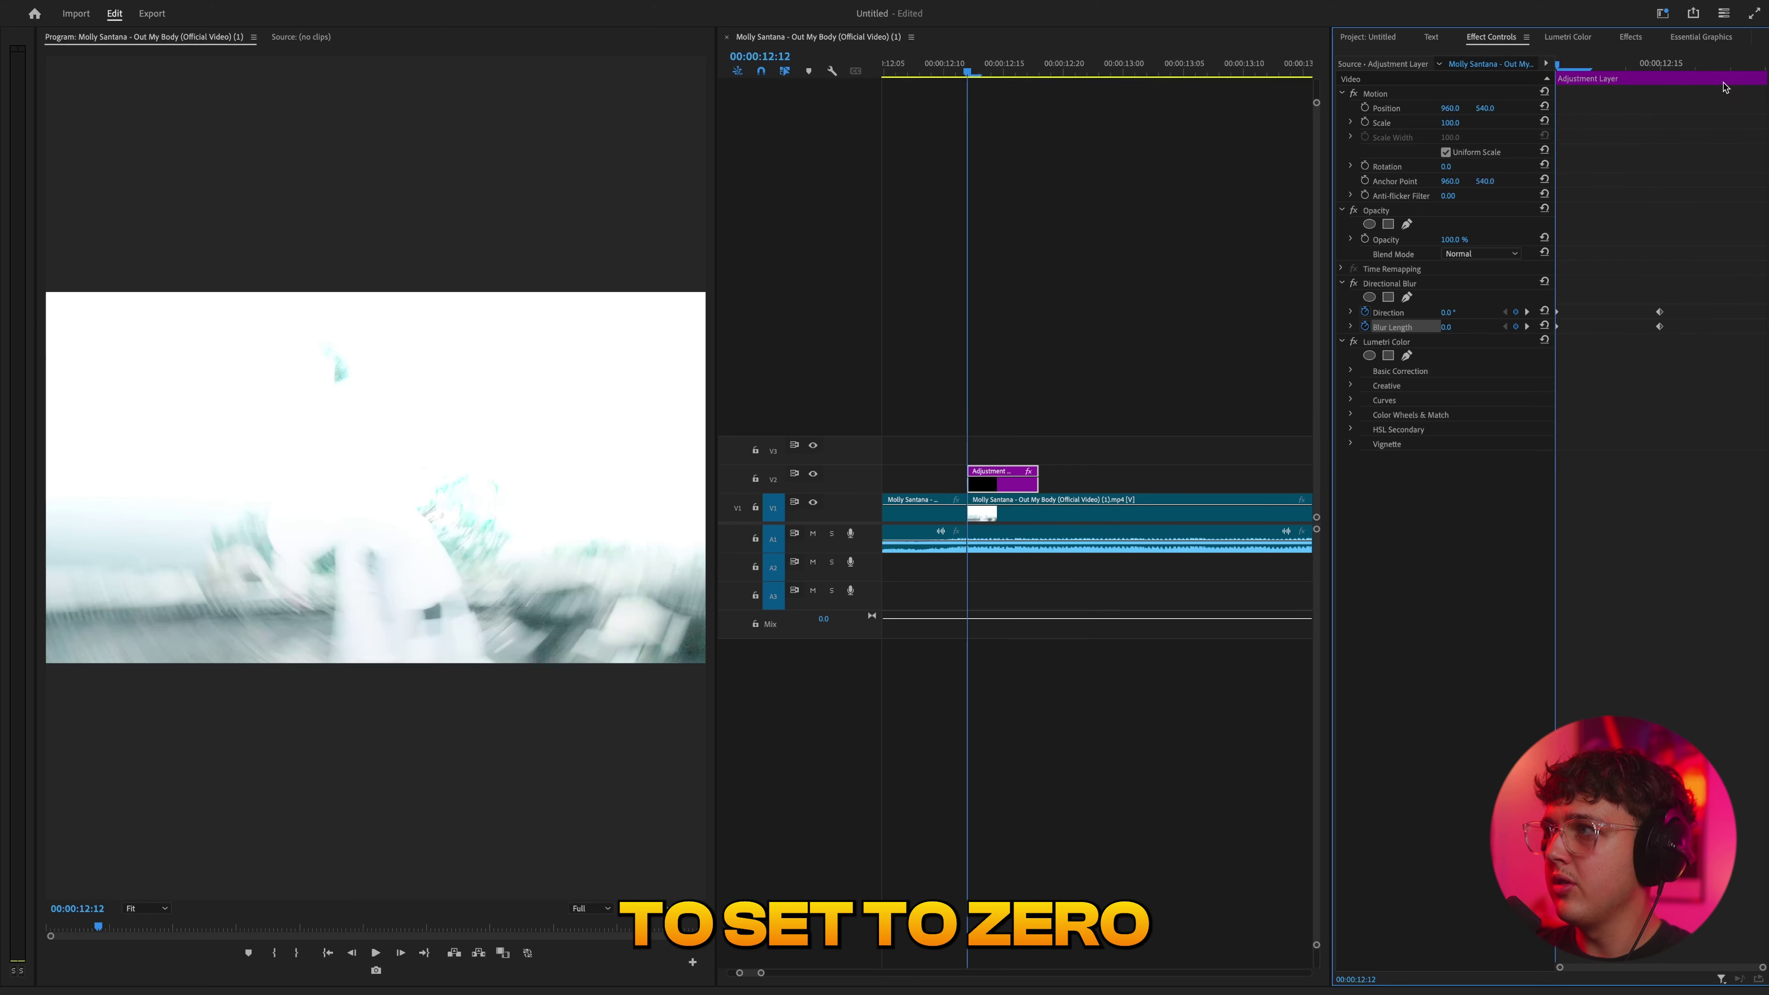
click(1731, 64)
click(1544, 311)
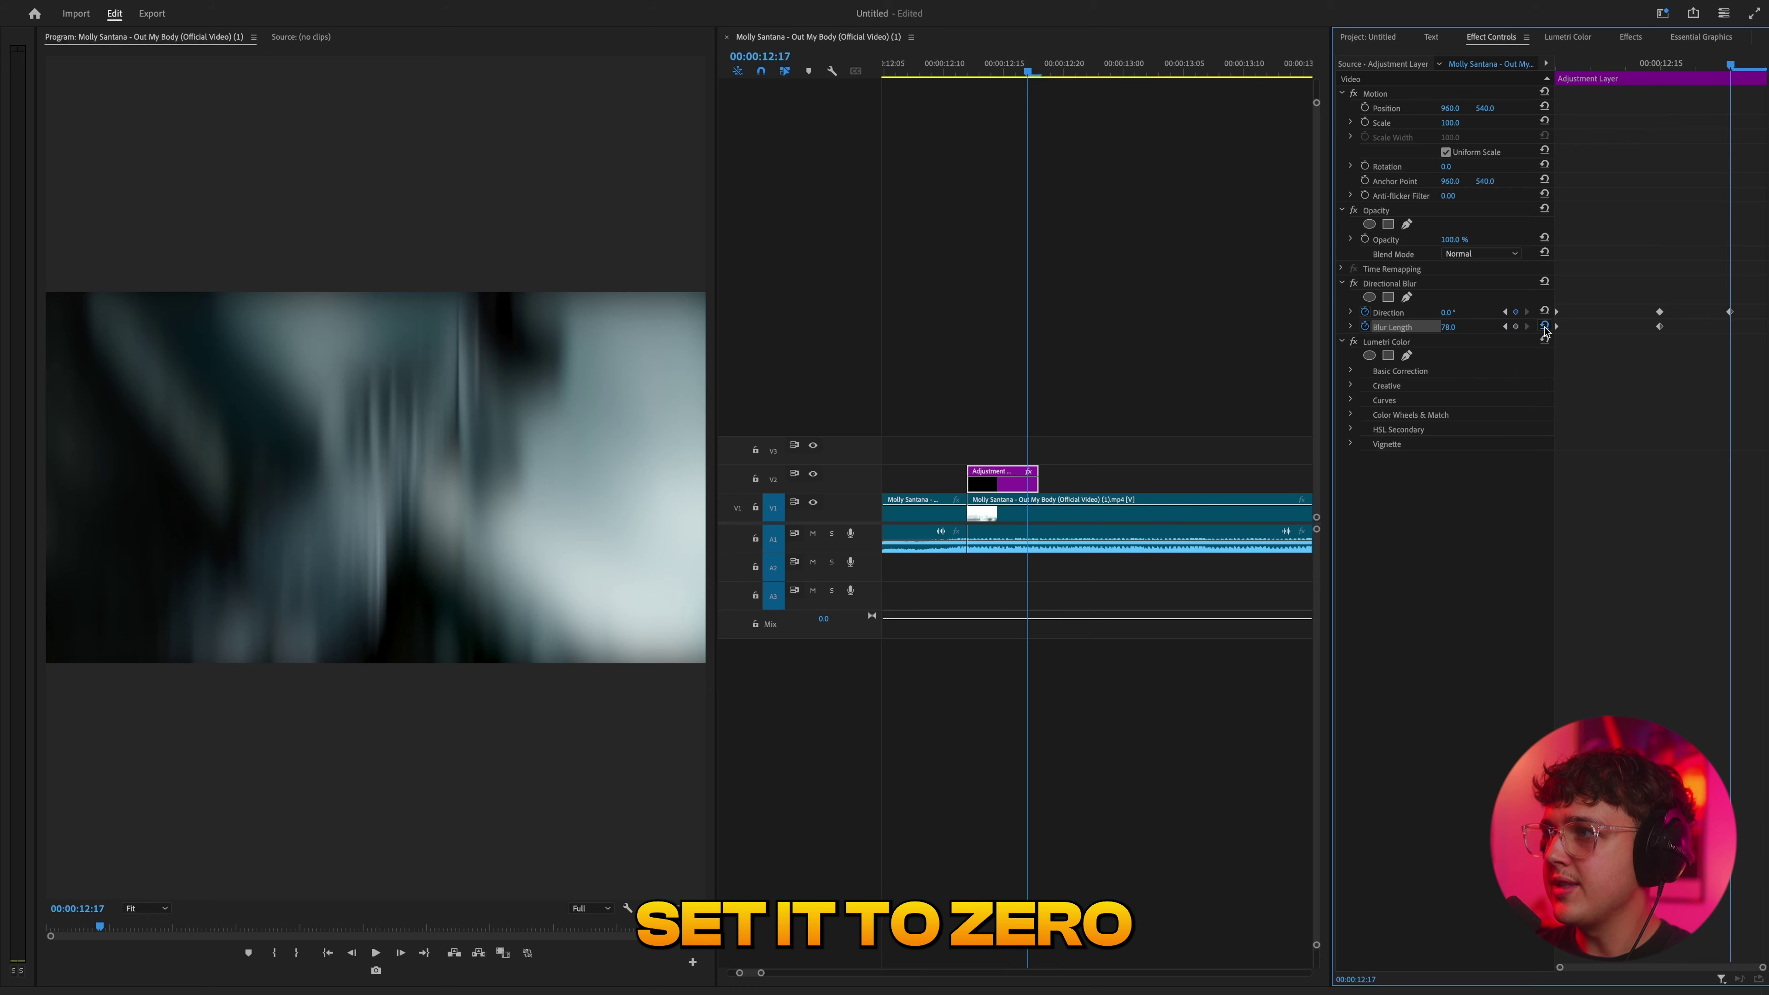
click(1544, 325)
drag(1746, 340, 1718, 287)
drag(1730, 326, 1765, 326)
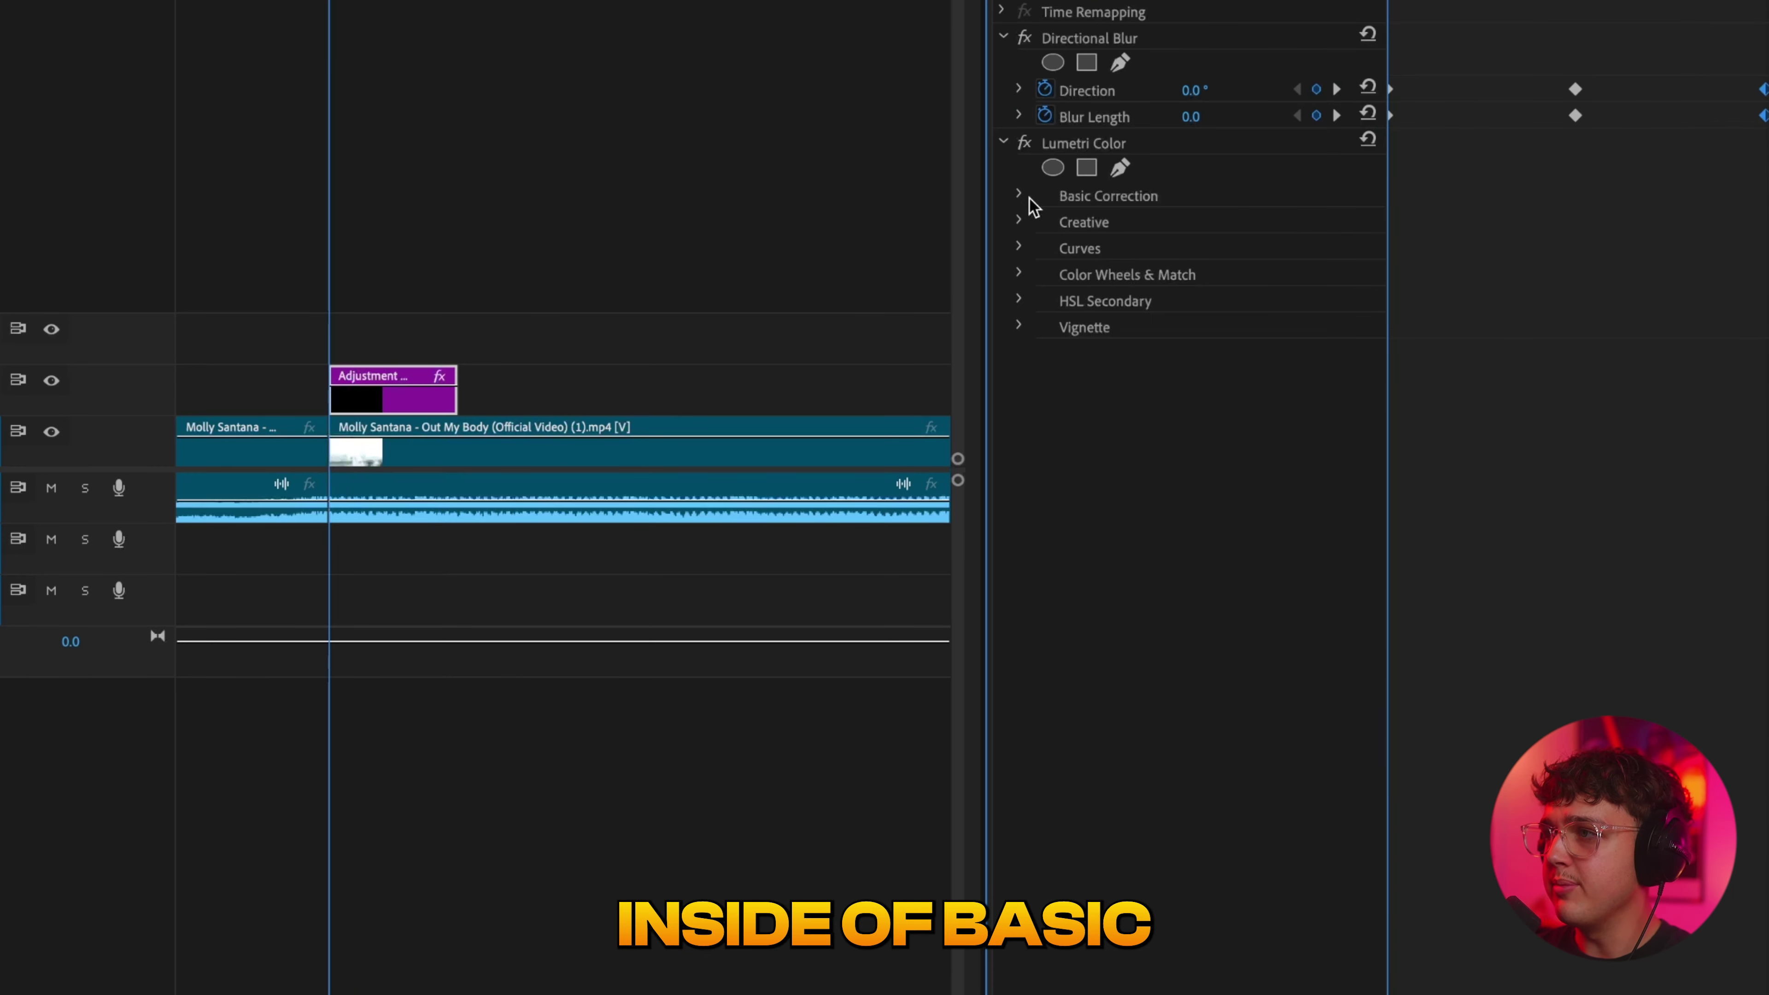
Set Lumetri Color's Basic Correction Exposure to 4 at the middle blur keyframe, 00:00:12:15
click(1022, 198)
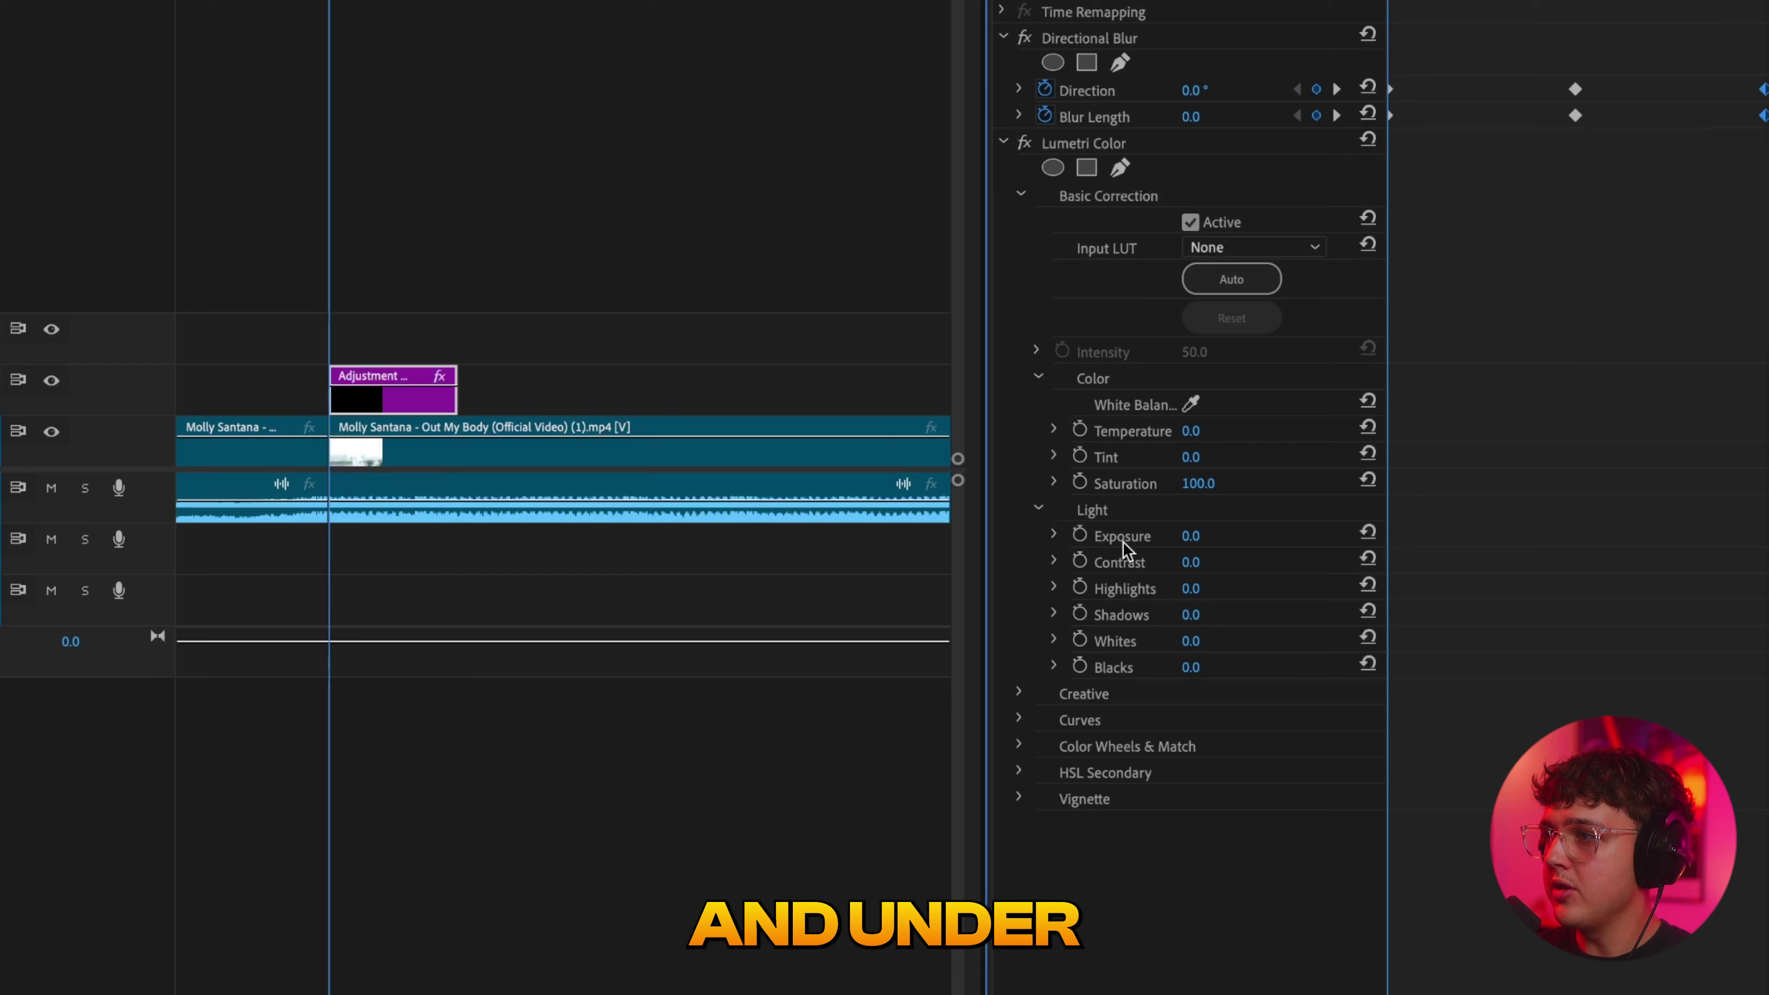
drag(1388, 1, 1575, 1)
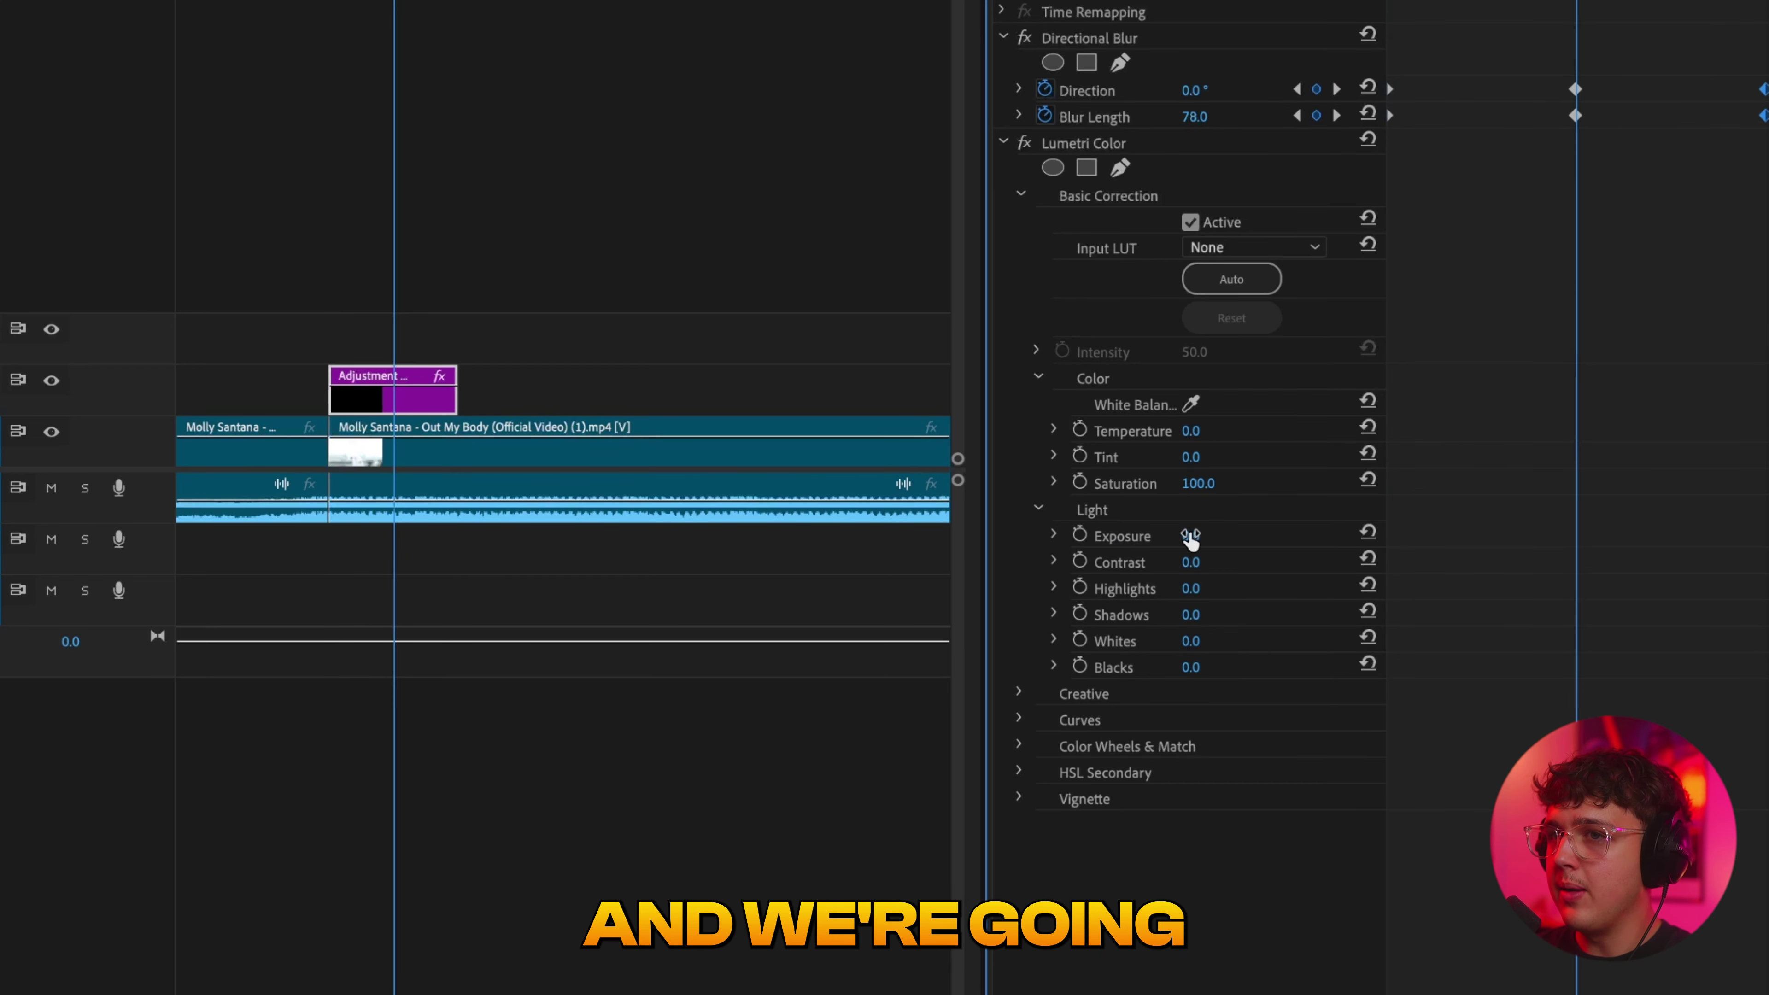
drag(1191, 535, 1228, 536)
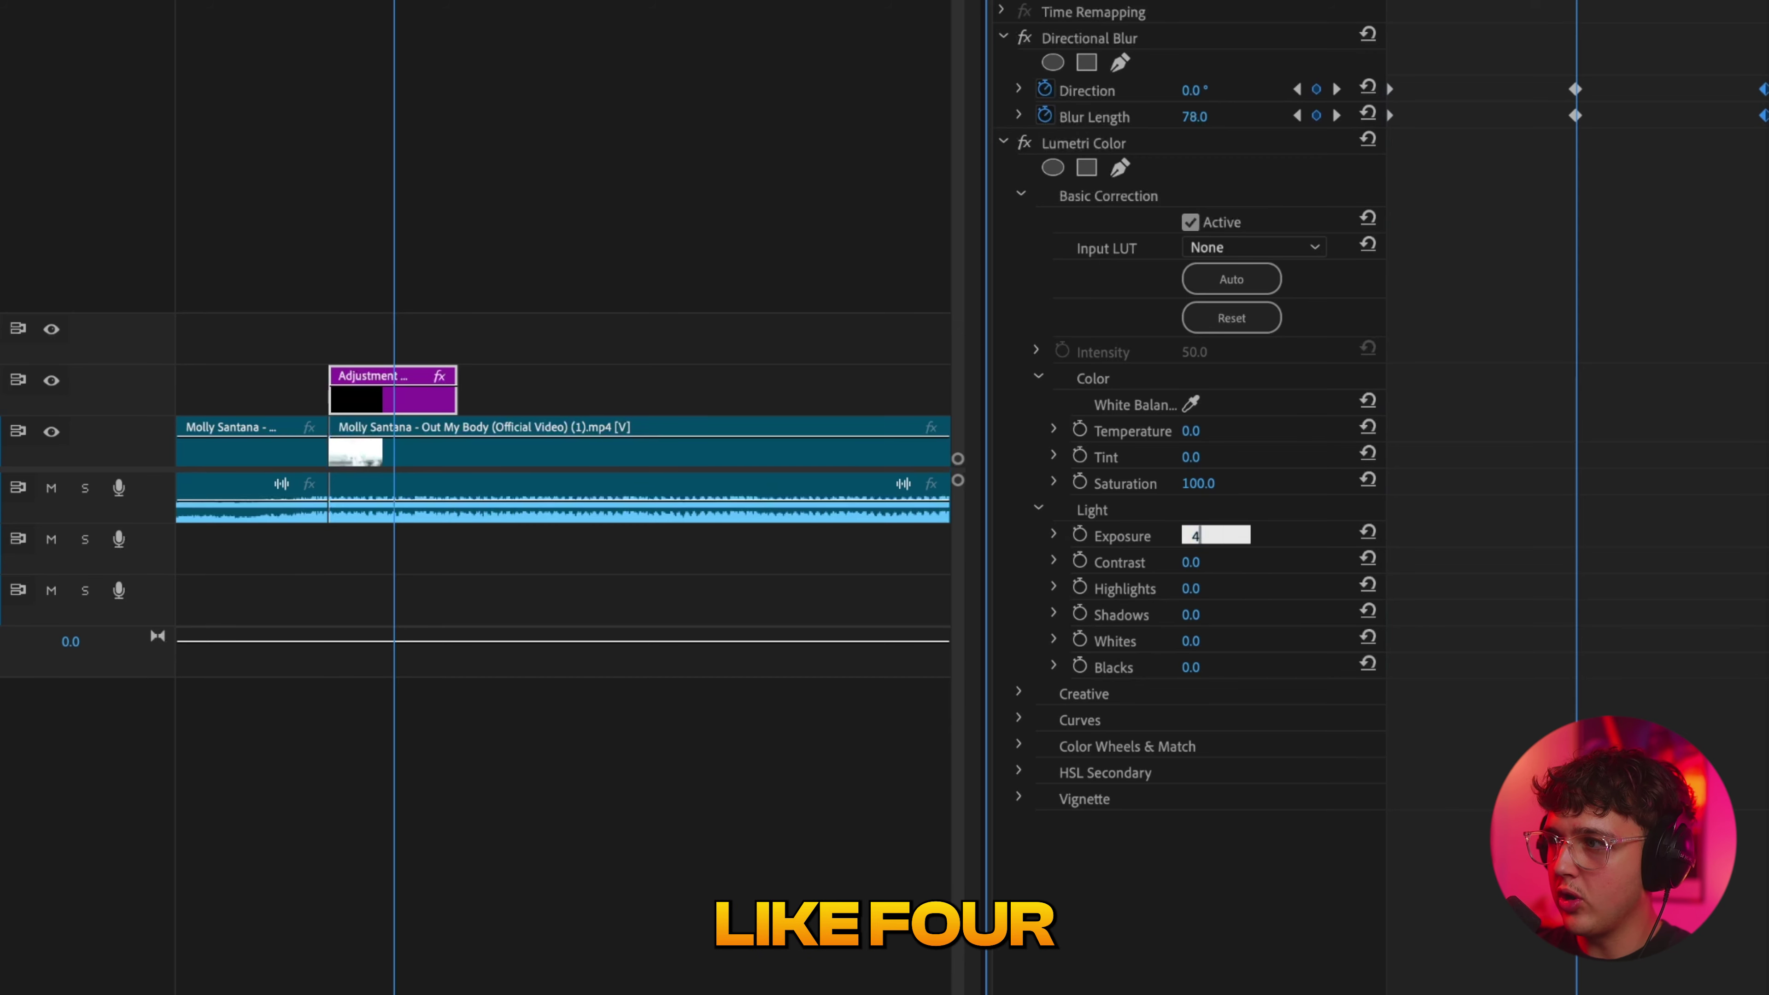
key(Return)
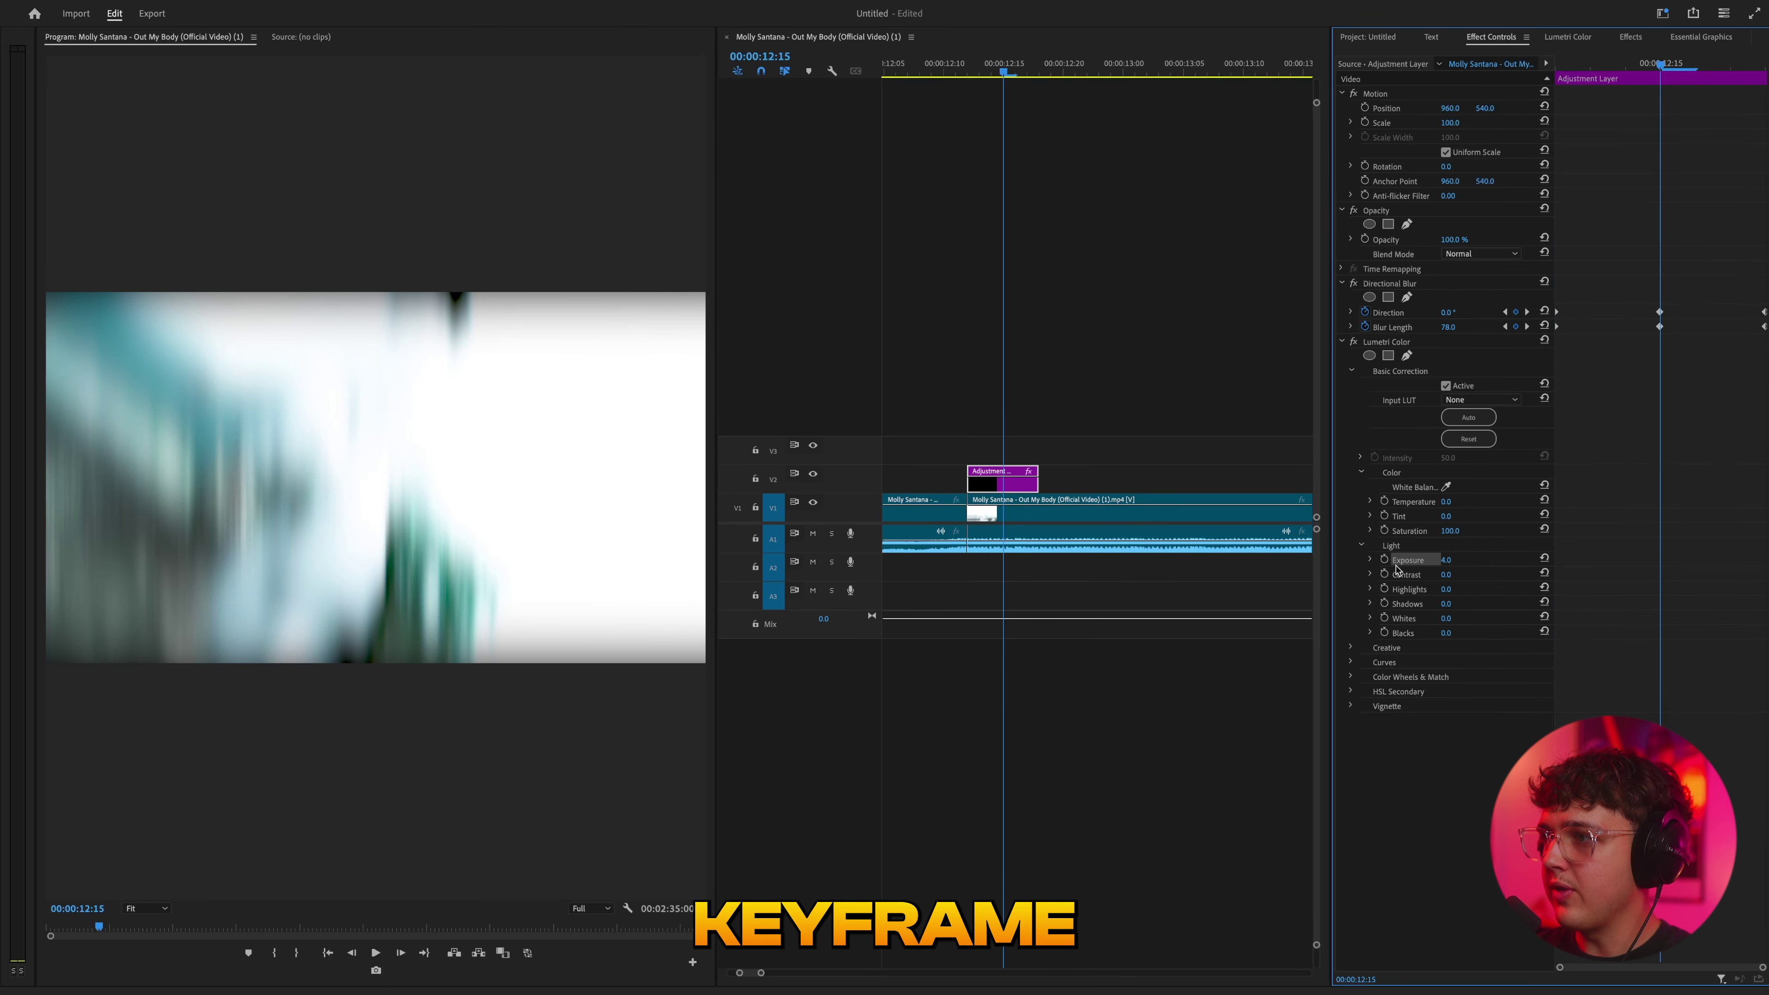
Keyframe Exposure at 00:00:12:15 and add Exposure keyframes of 0 at the start and end of the adjustment layer
key(Up)
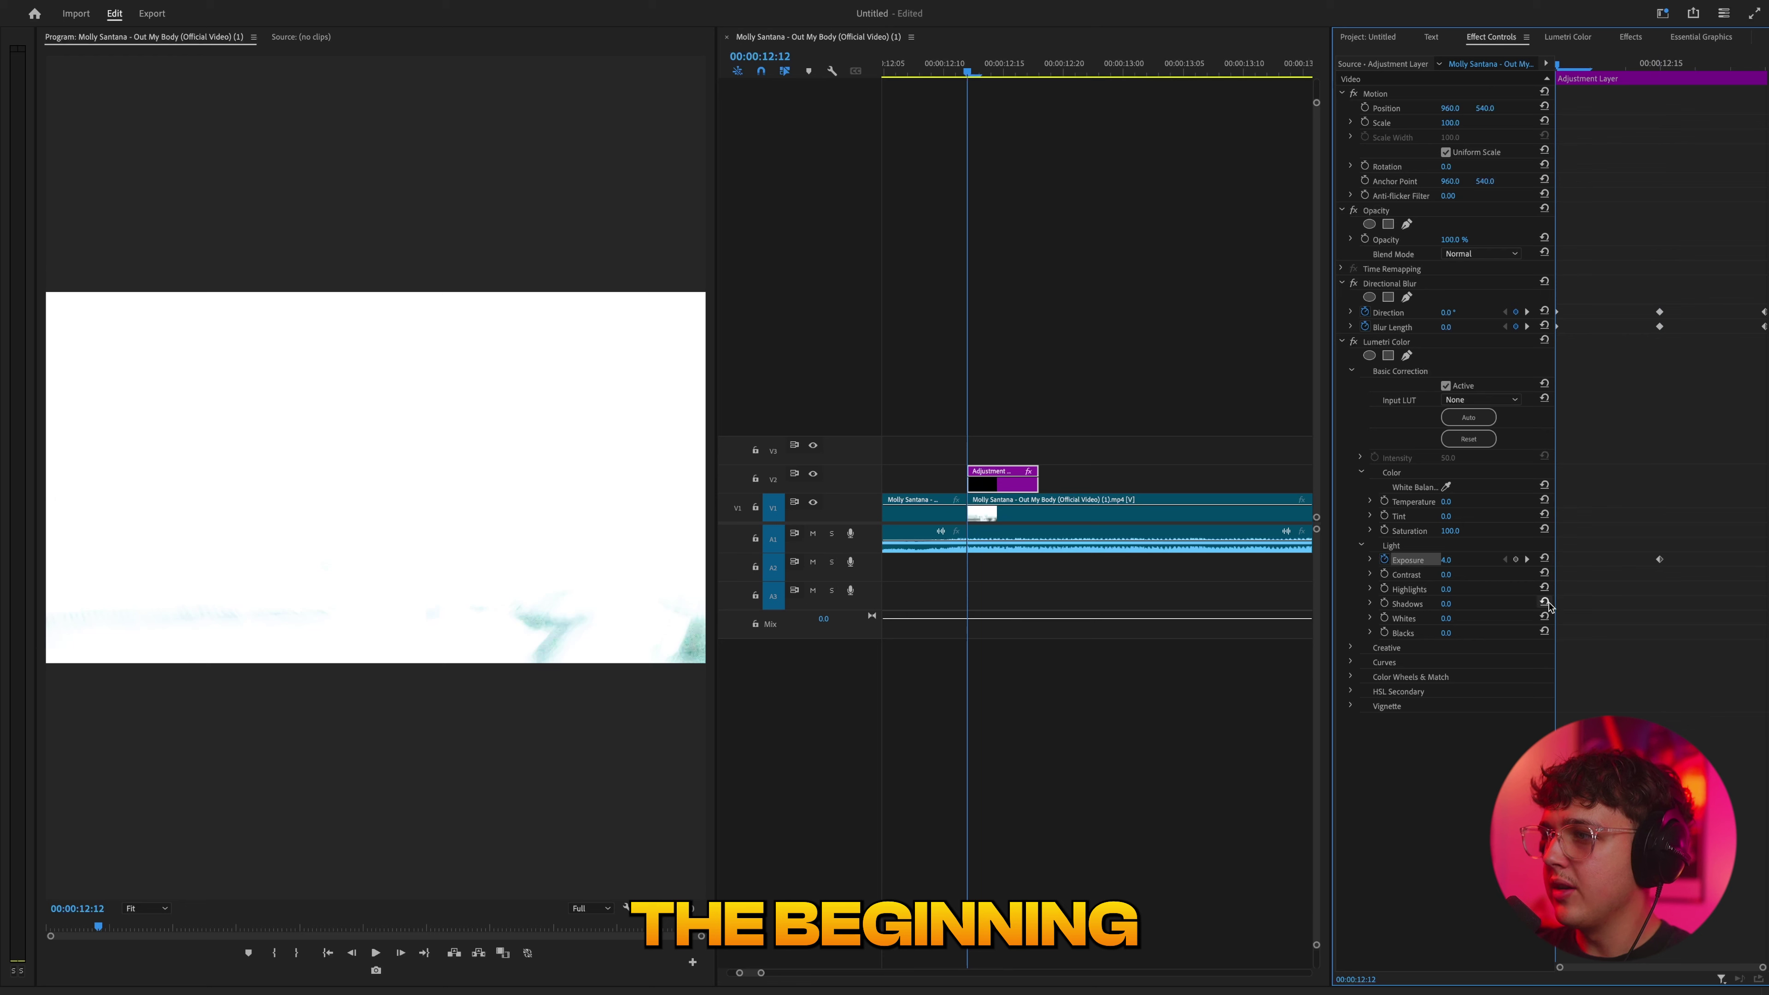
click(1544, 559)
click(1732, 70)
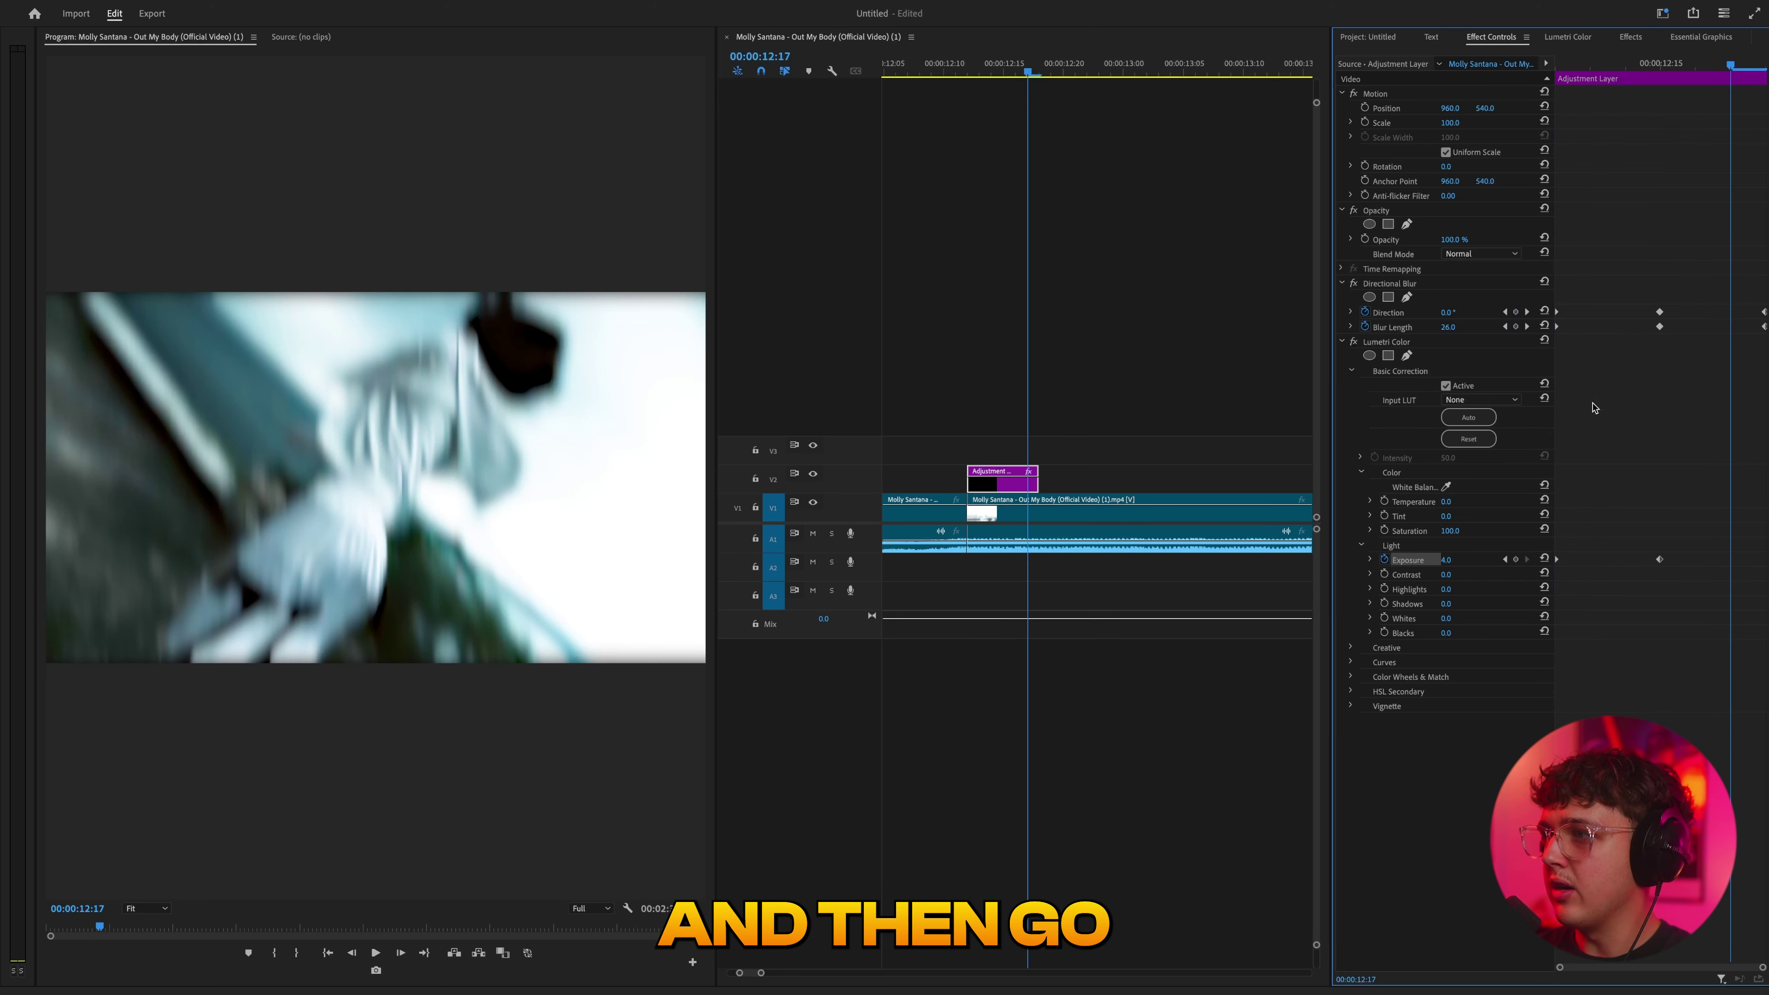
click(1544, 558)
drag(1731, 559, 1765, 559)
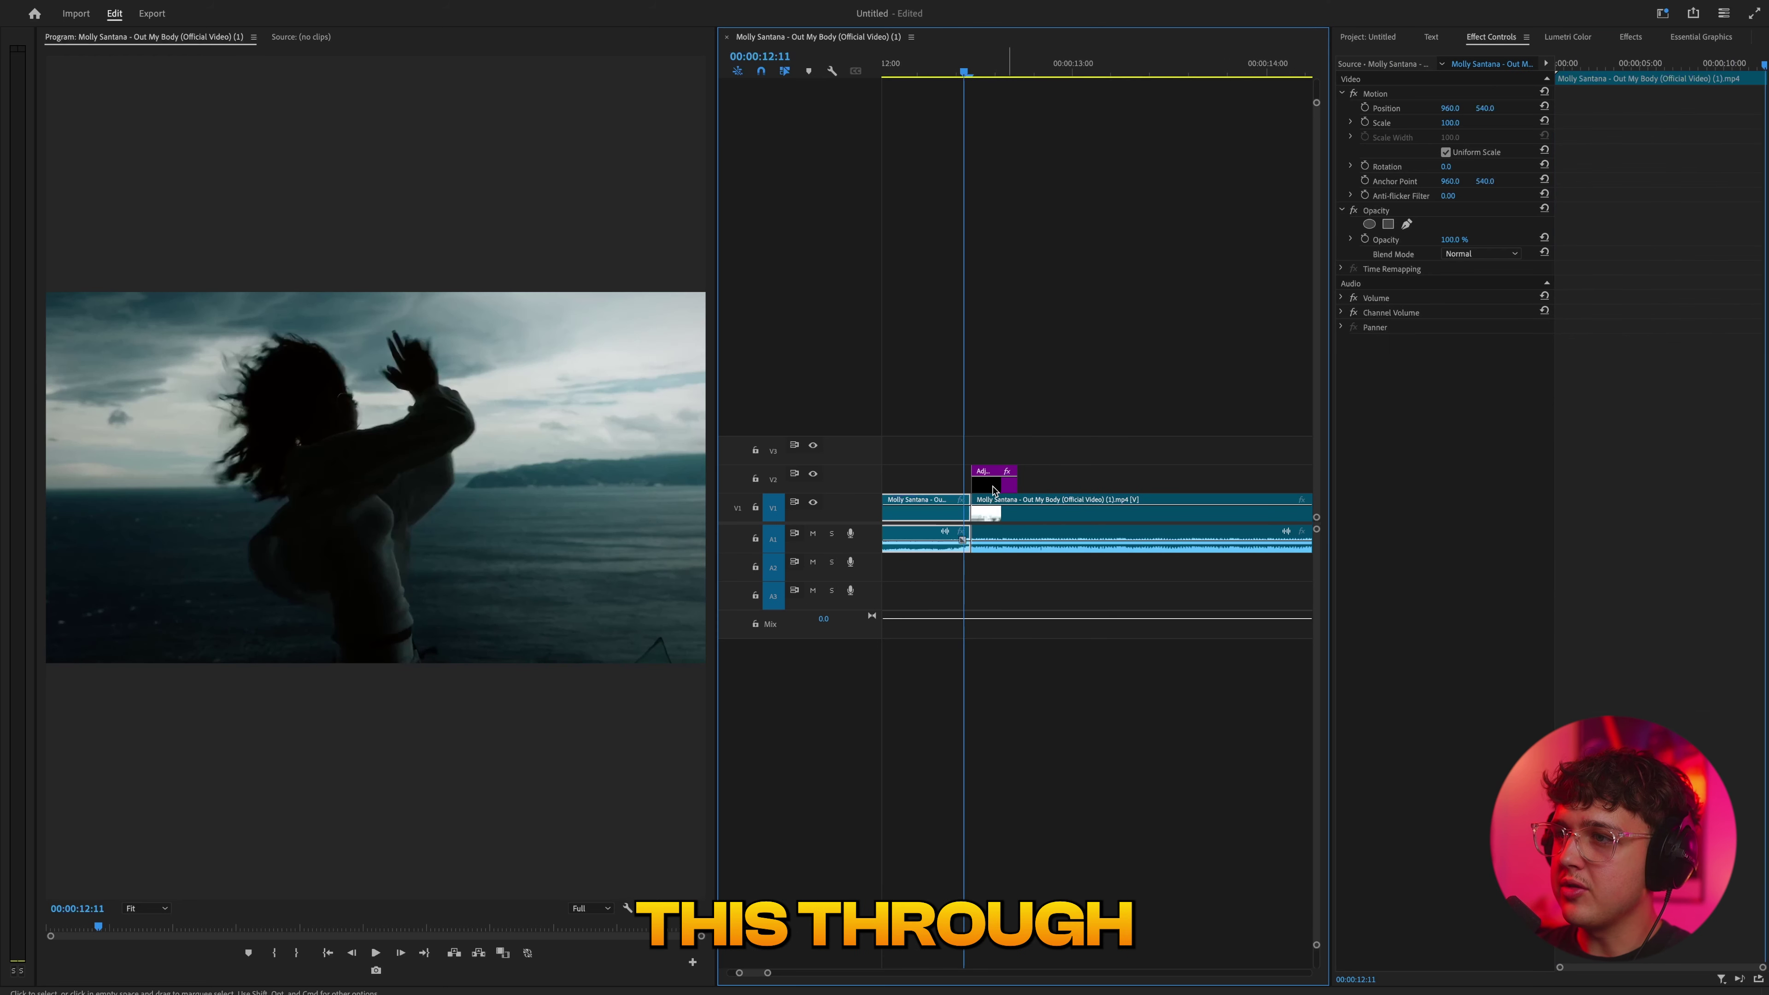
Move the adjustment layer off the cut to about 00:00:13:20 and play the video from just before the cut
drag(993, 491, 1234, 488)
key(space)
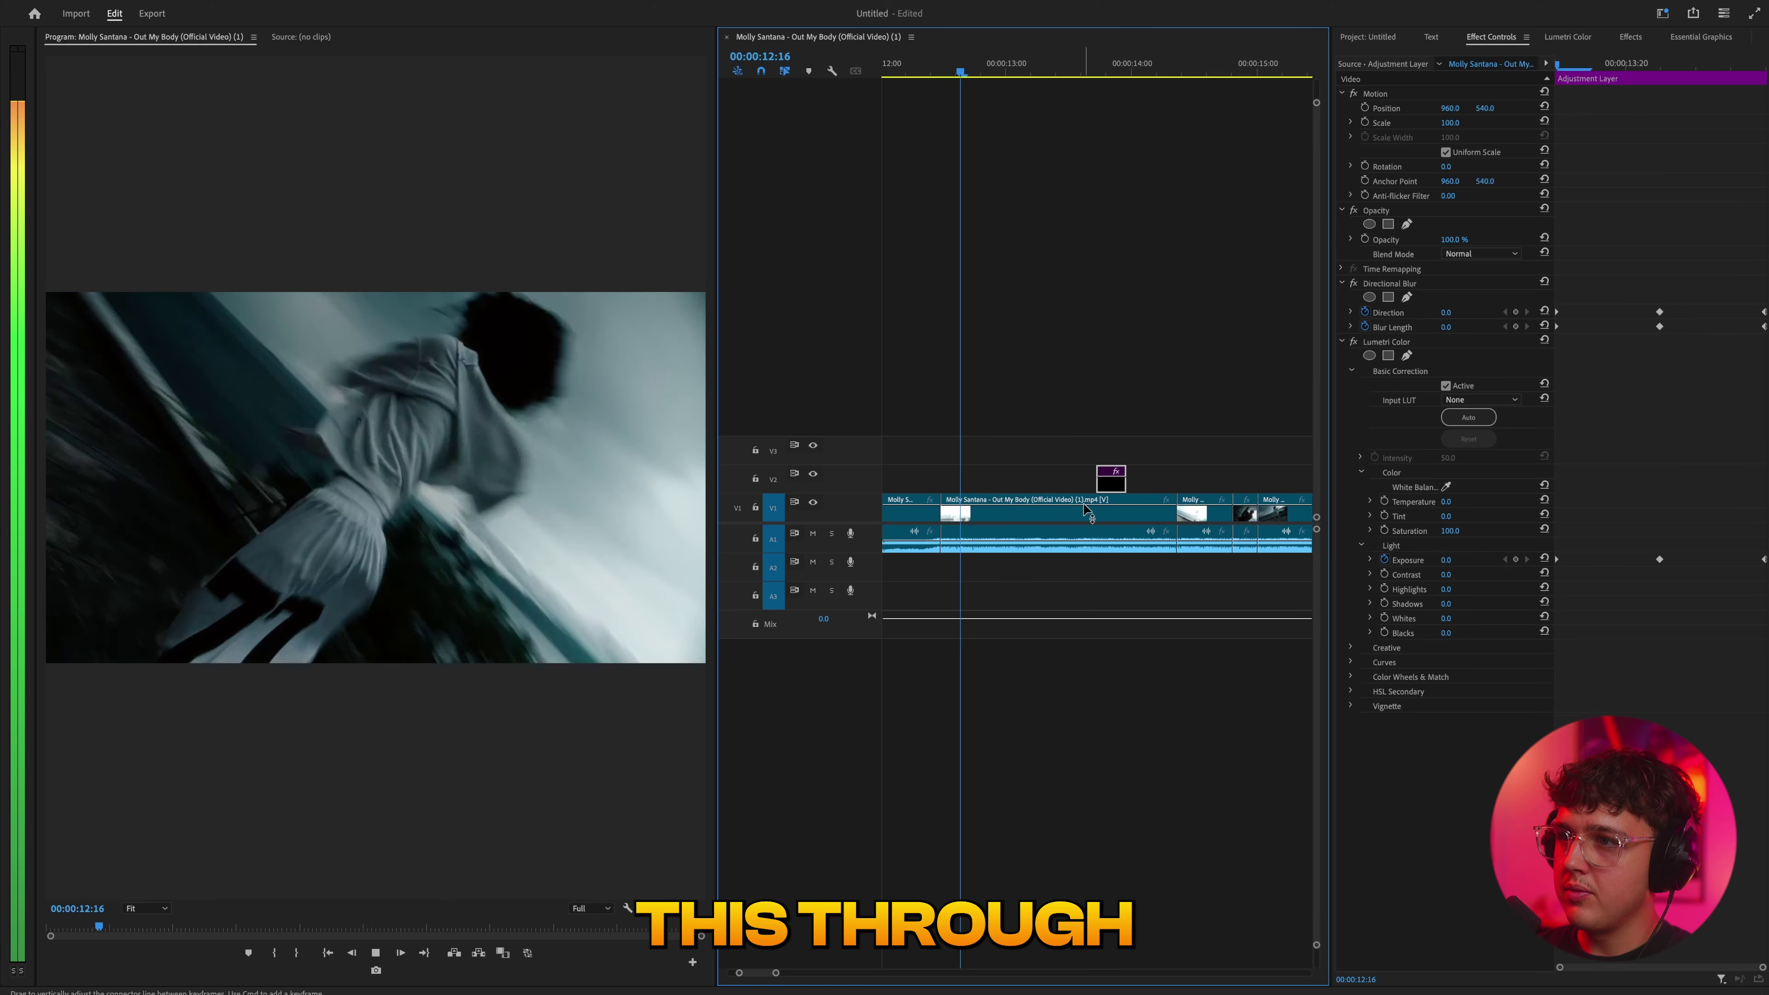
key(space)
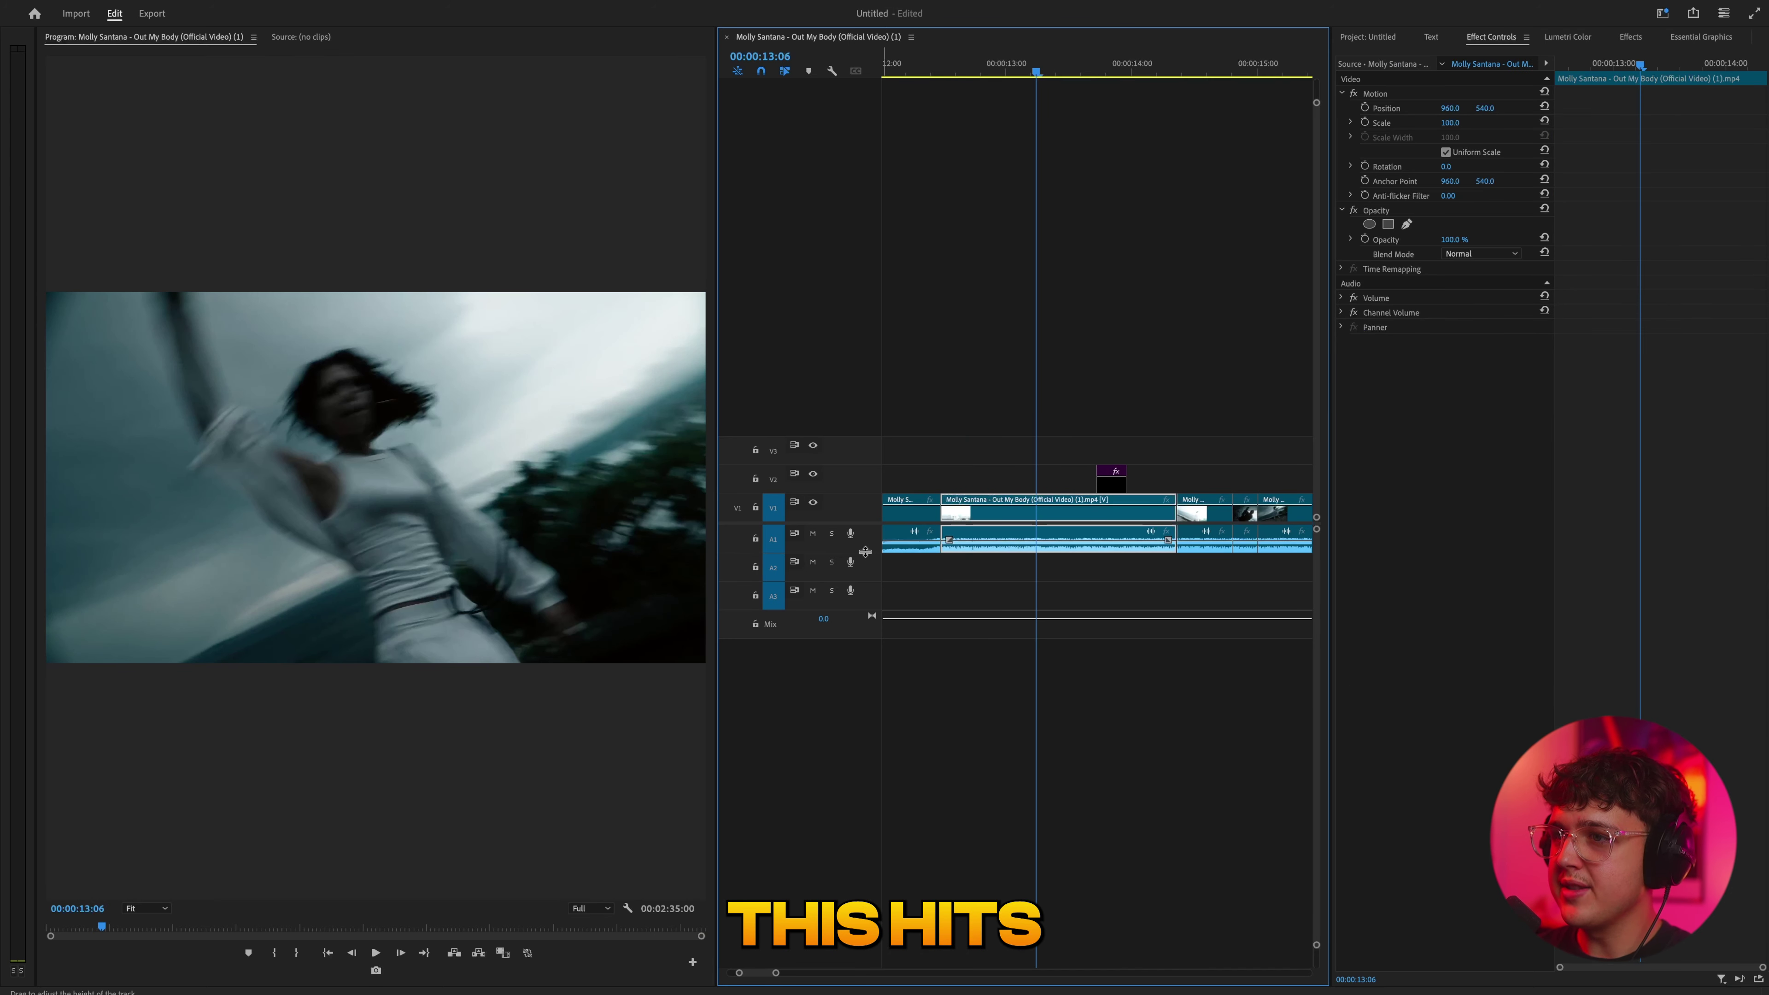
Enlarge the Audio 1 track so its waveform can be read around the second scene
drag(865, 552, 865, 804)
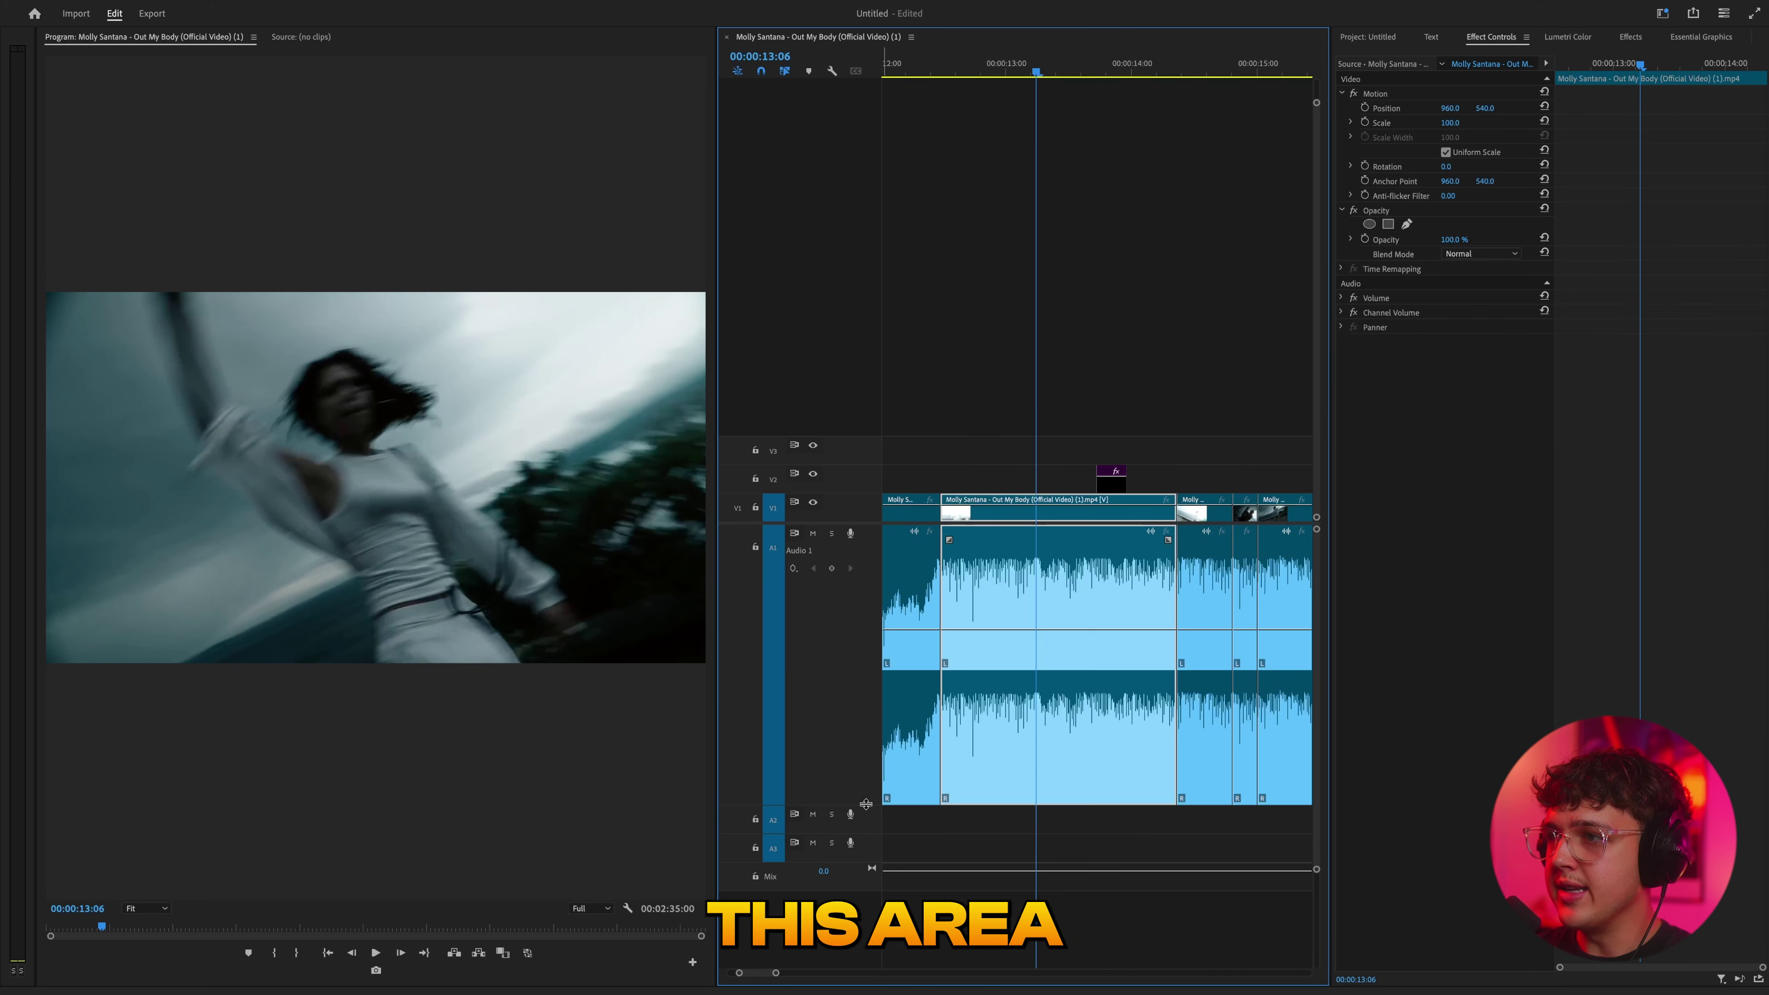
scroll(1086, 603, left, 2)
scroll(1086, 541, up, 2)
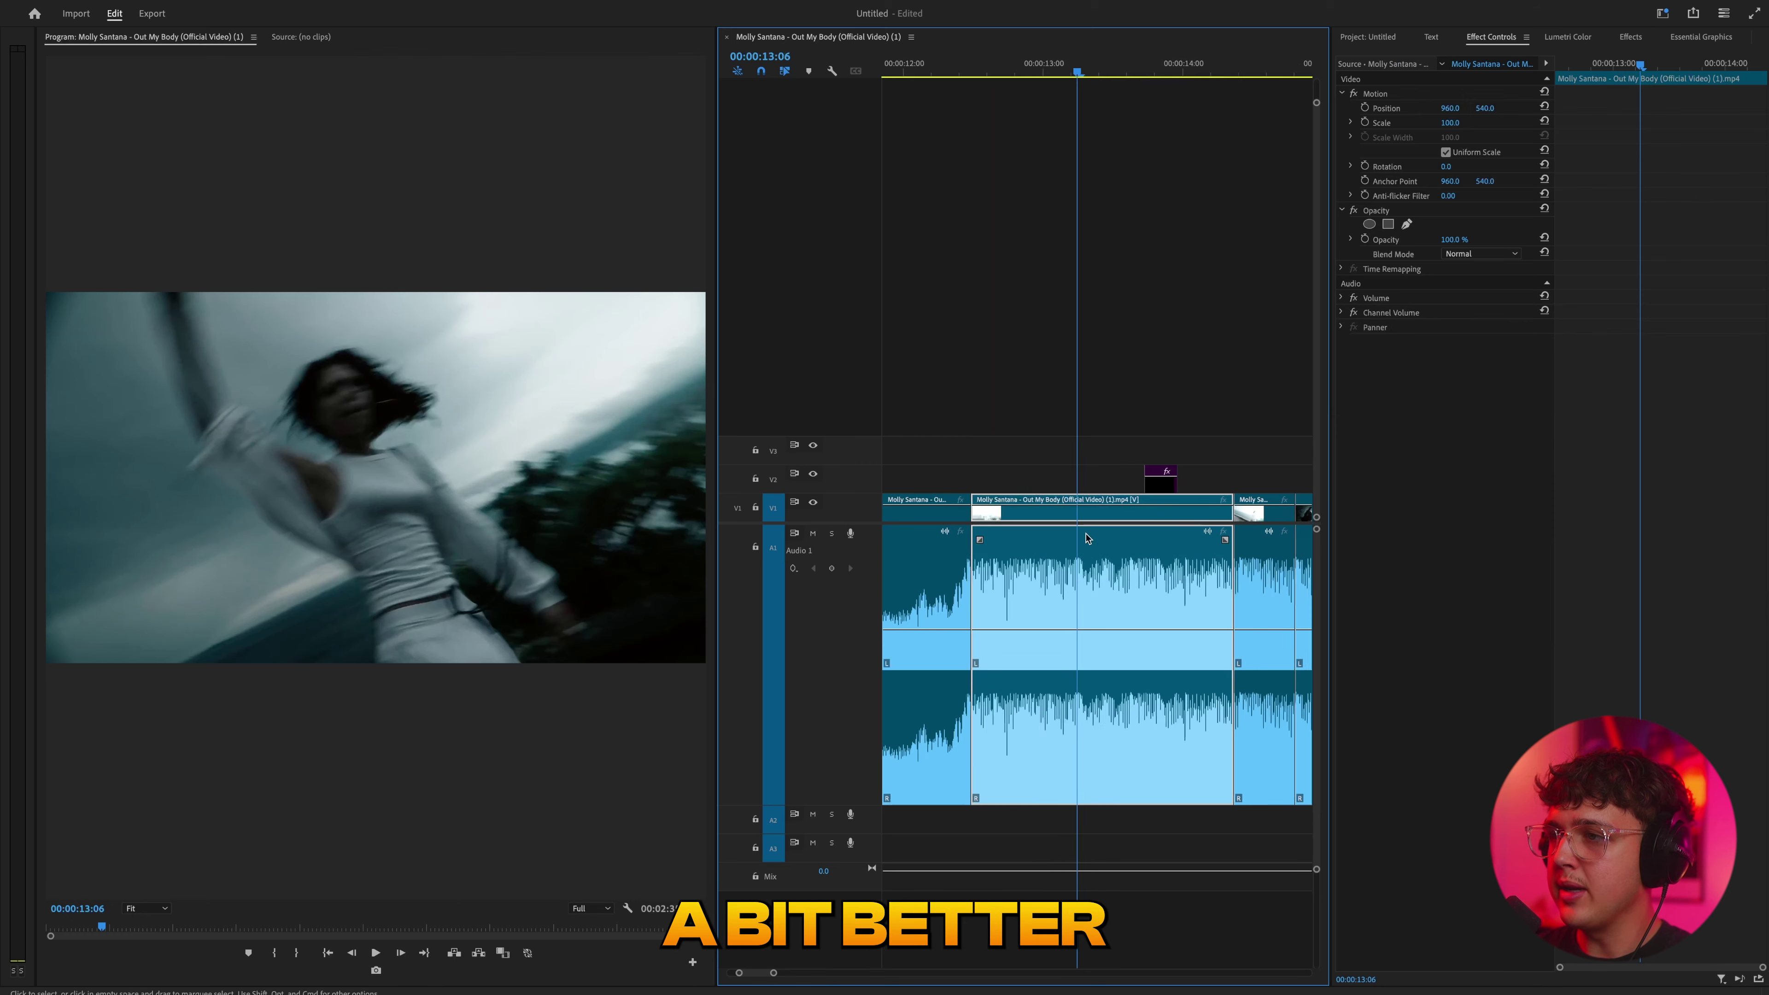
Play from the cut to find the beat and centre the adjustment layer on it at 00:00:13:06
click(957, 69)
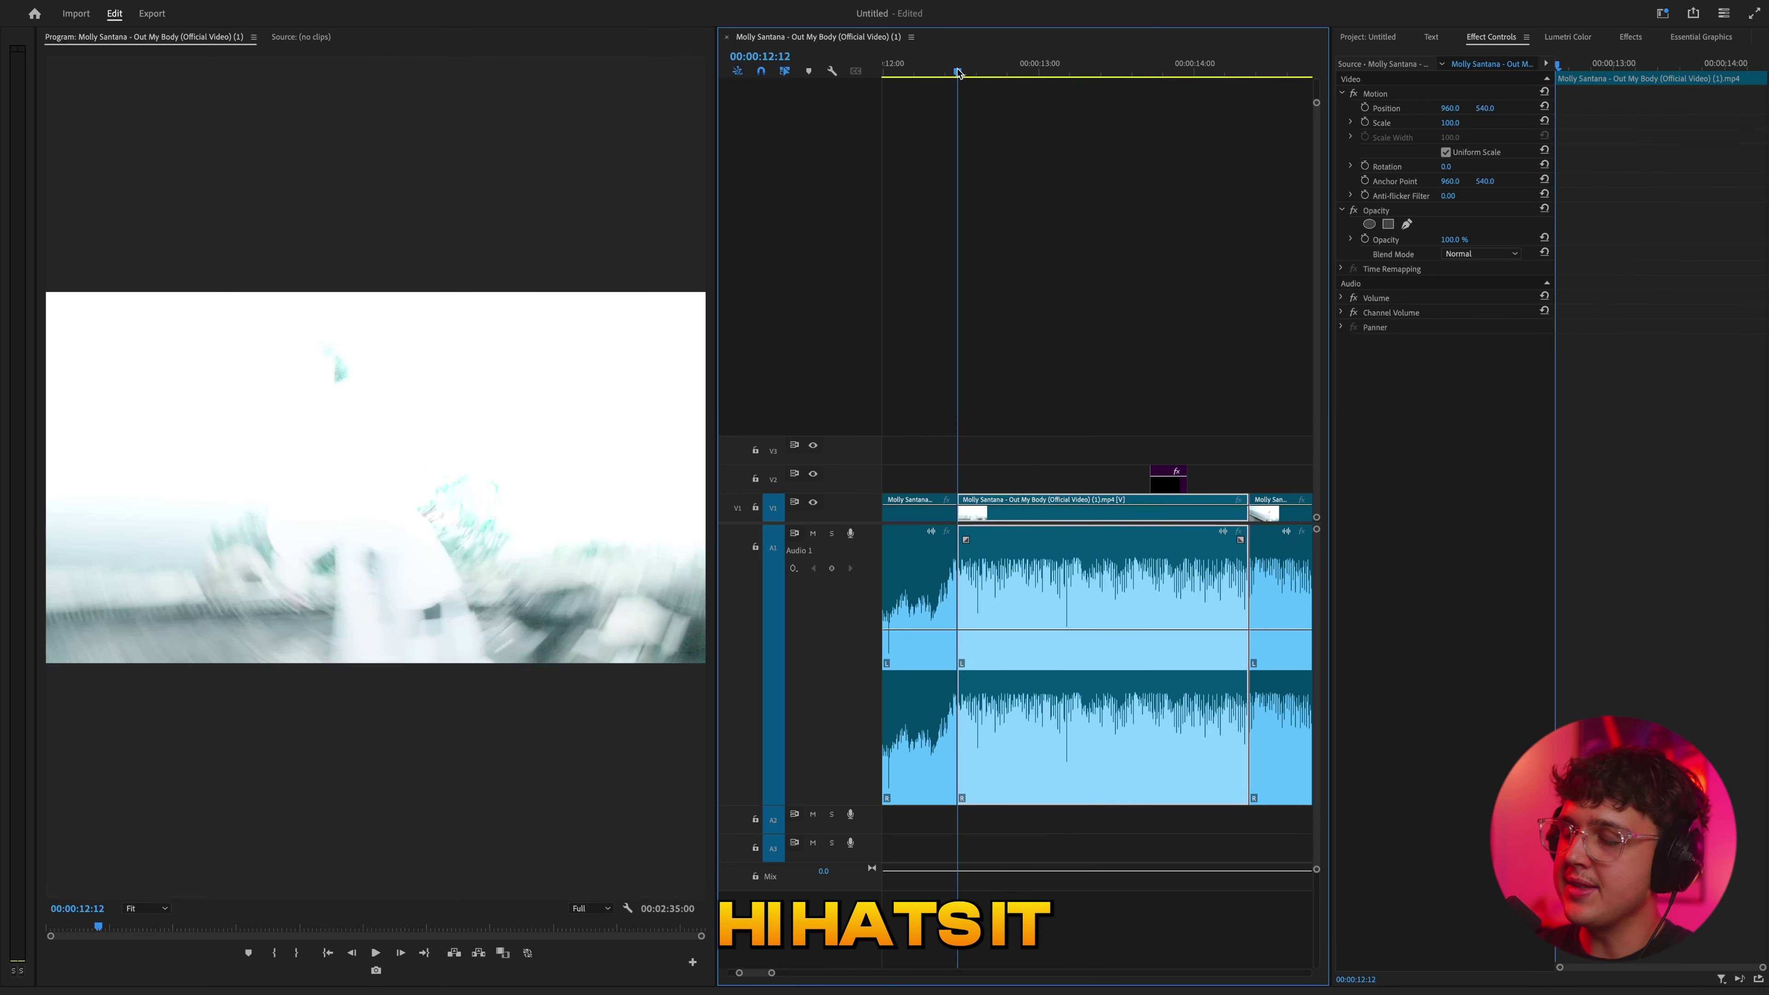
key(space)
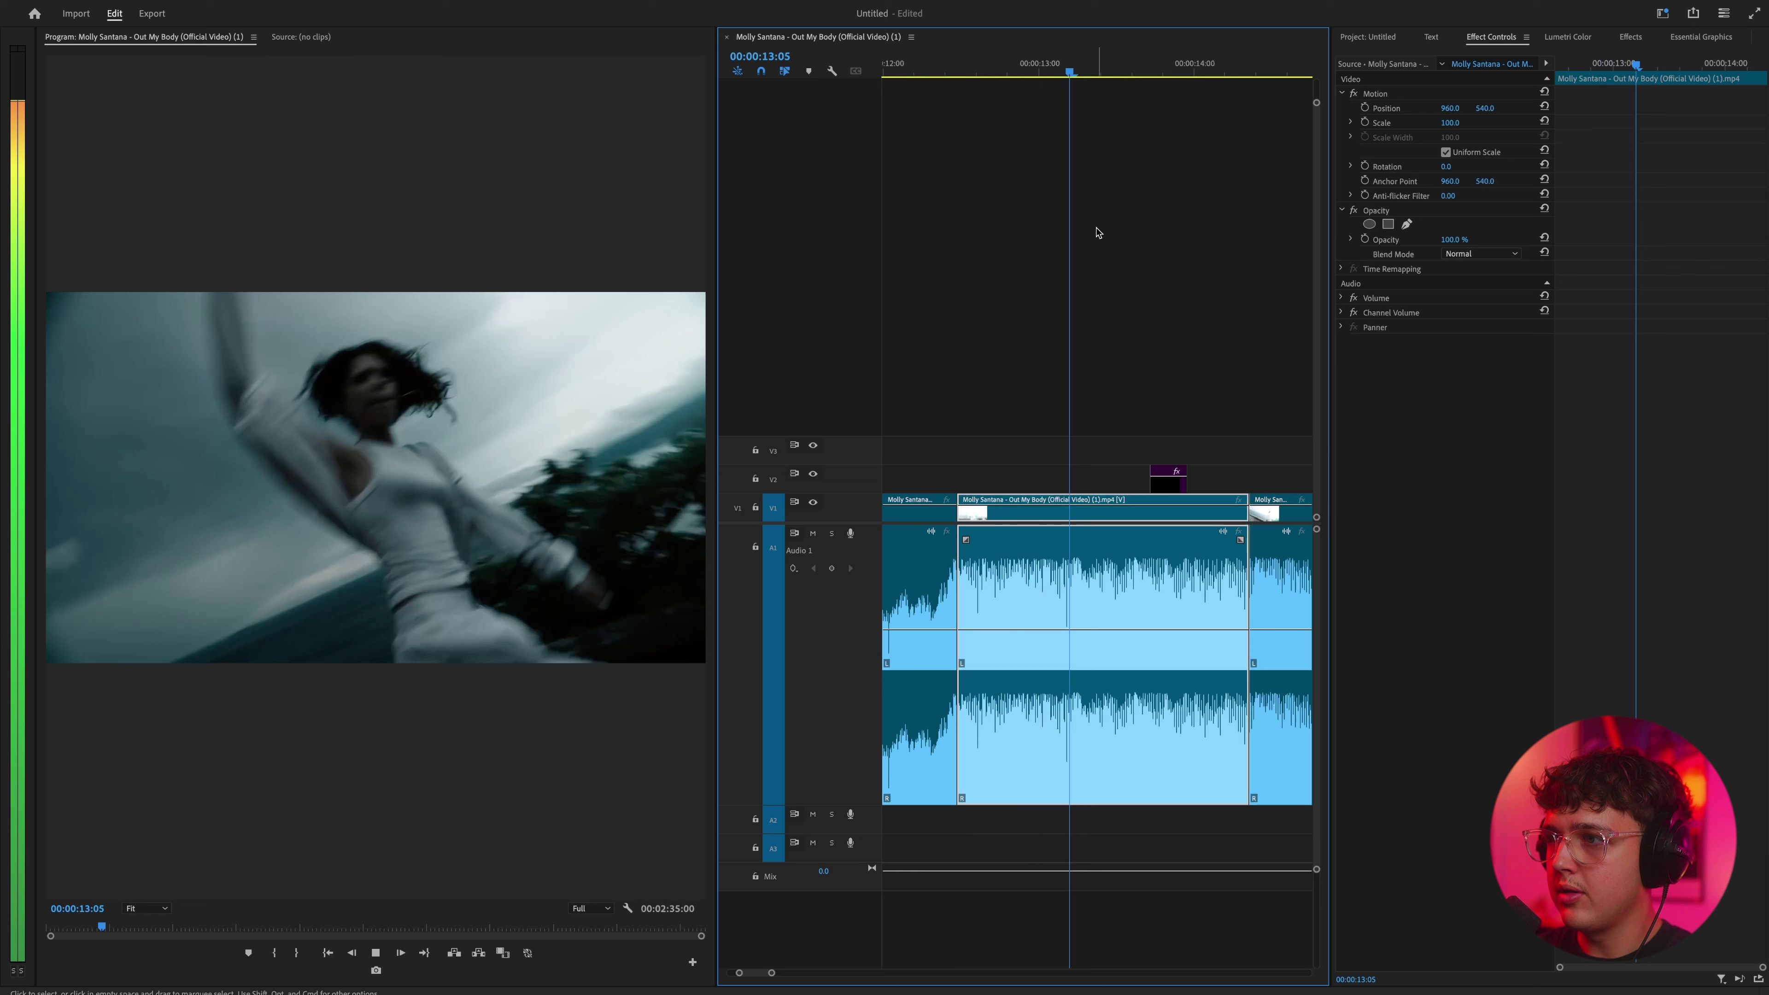
key(space)
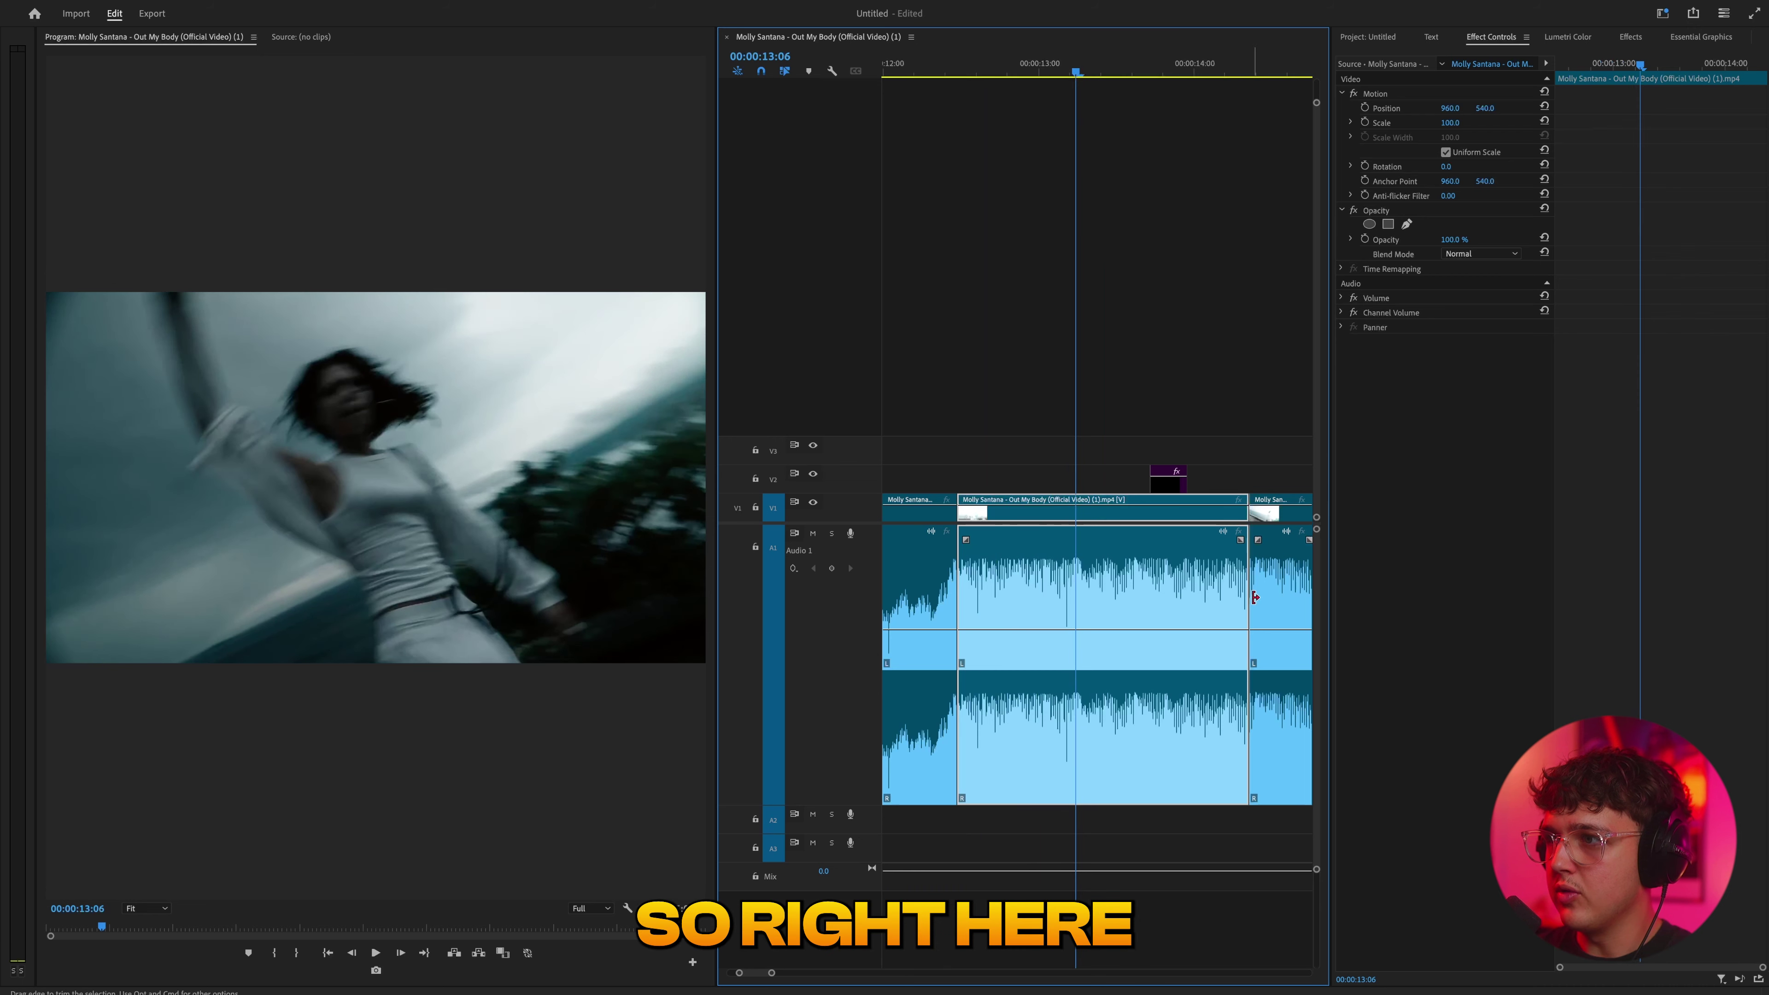
drag(1167, 485, 1081, 488)
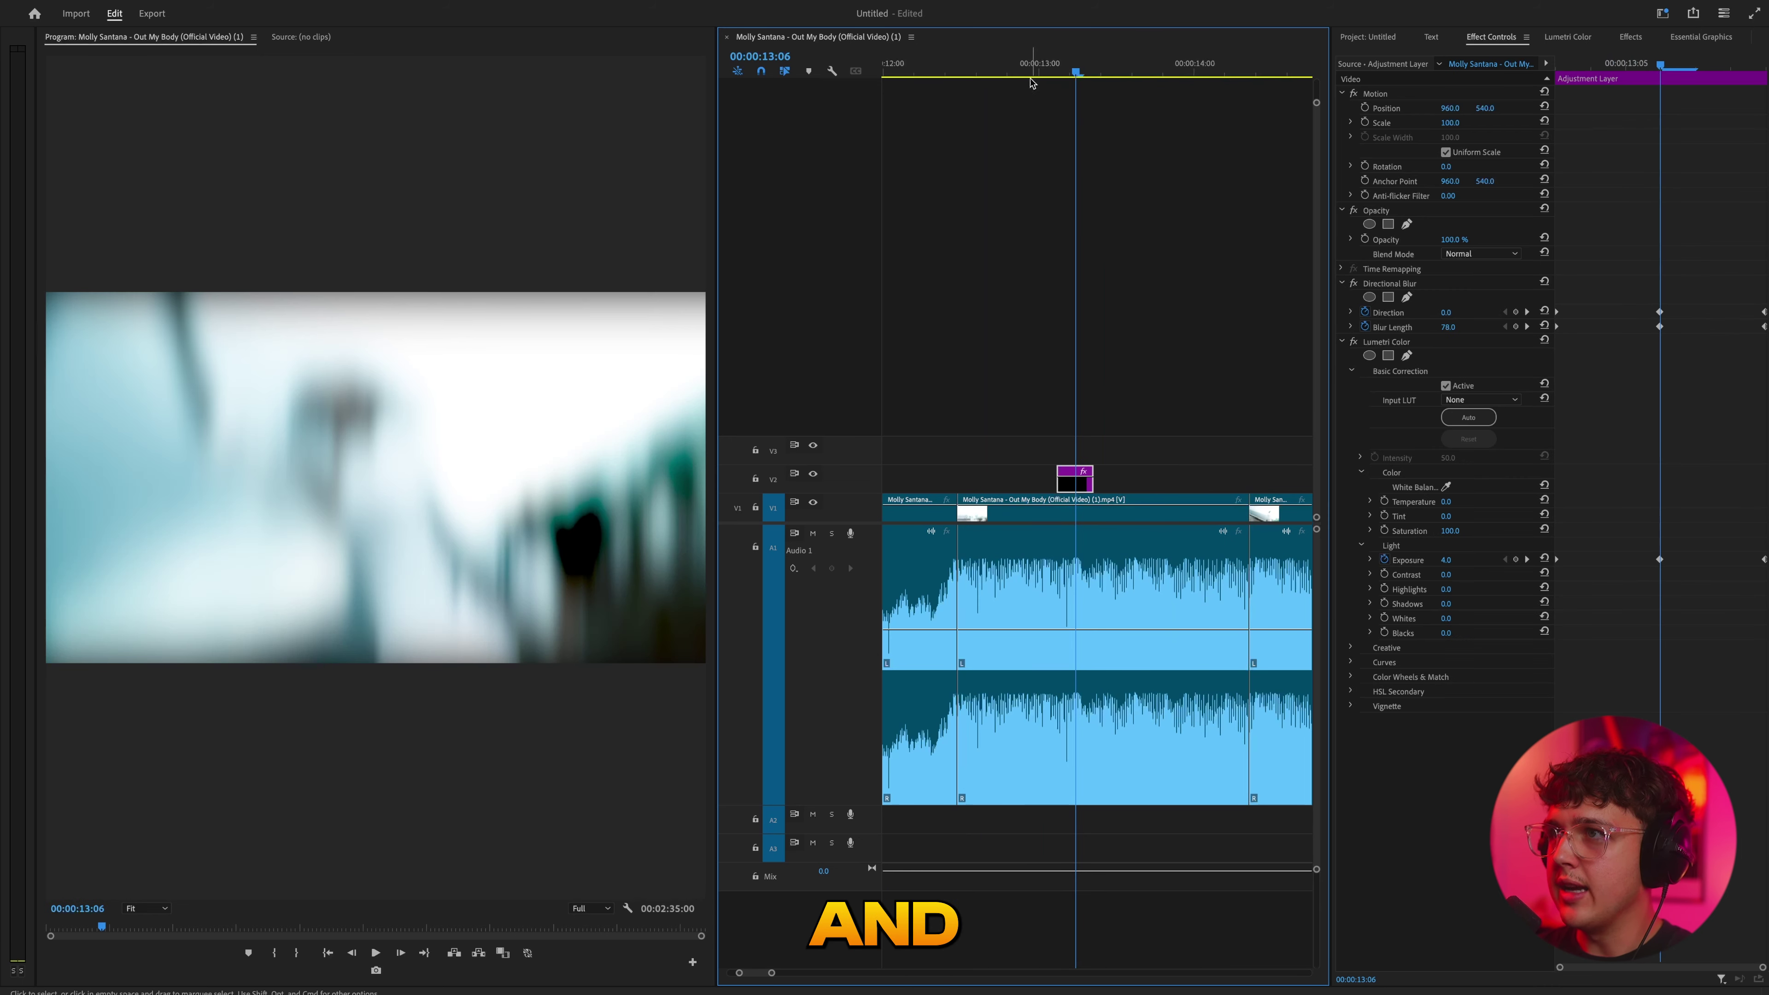
Play back the section leading into the adjustment layer to check the flash against the beat
click(990, 68)
key(space)
click(990, 68)
key(space)
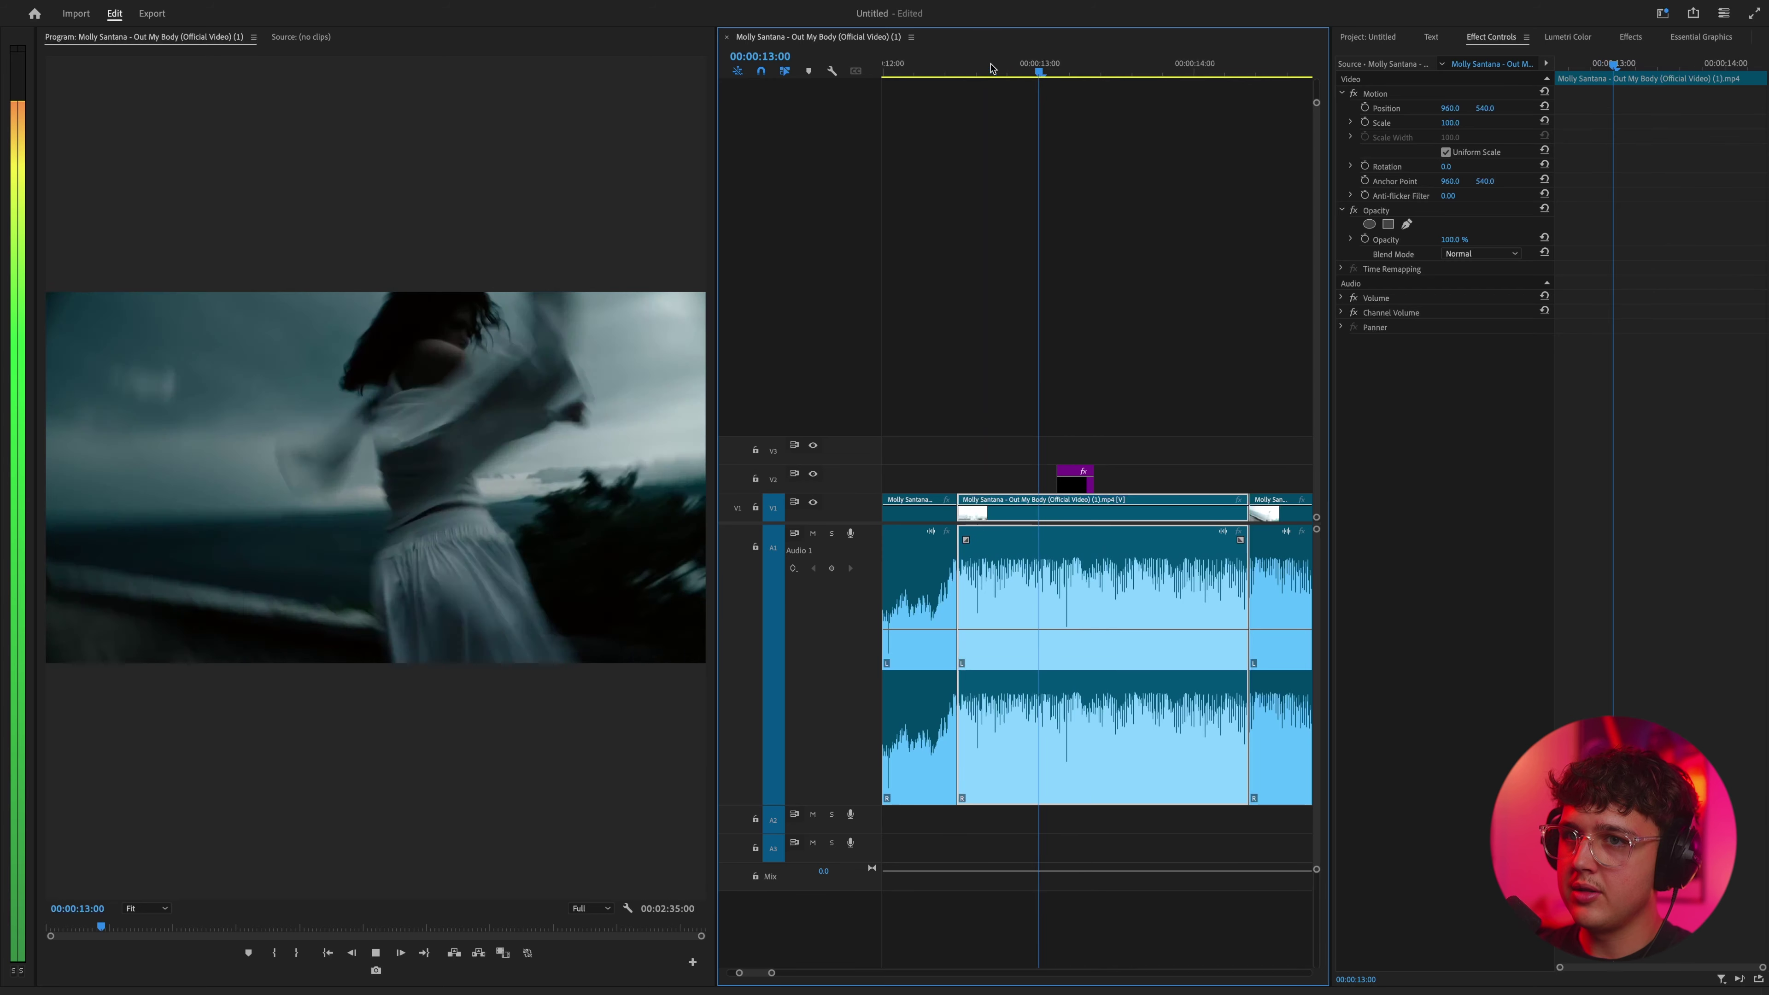
click(990, 68)
Move the adjustment layer's first and last Direction, Blur Length and Exposure keyframes one frame closer to the middle keyframes
drag(990, 68, 1075, 70)
click(1079, 480)
drag(1572, 291, 1554, 560)
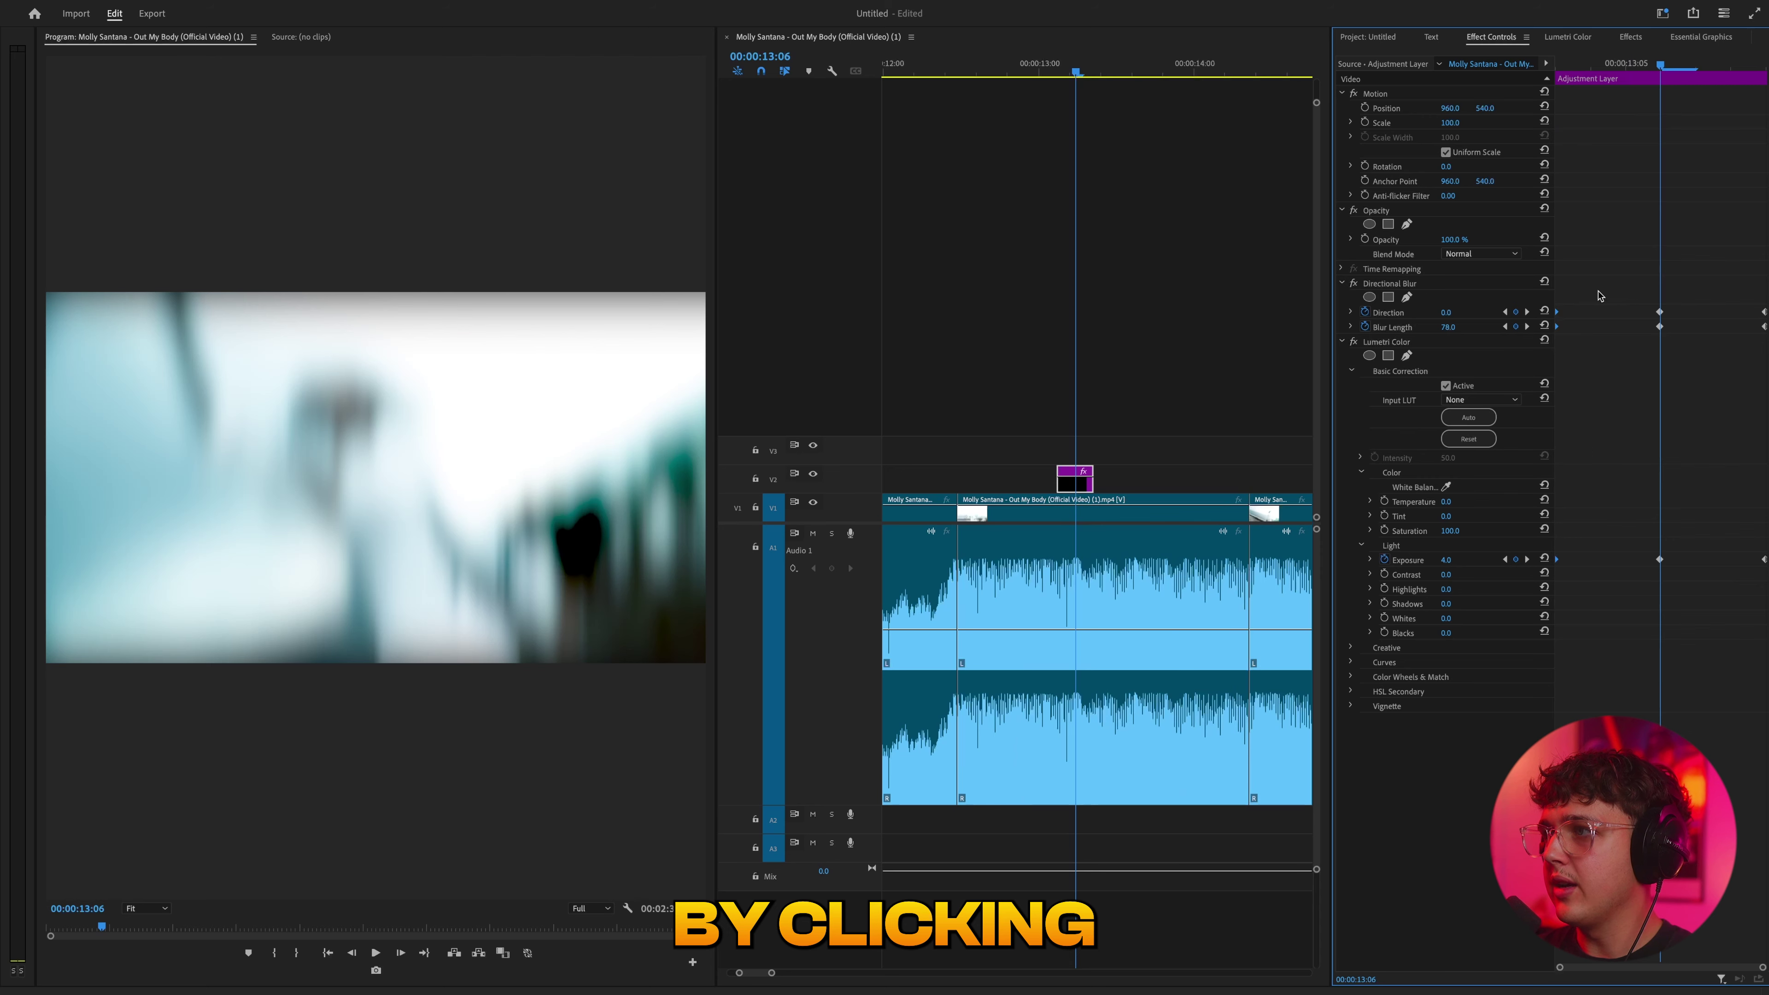
drag(1722, 296, 1765, 570)
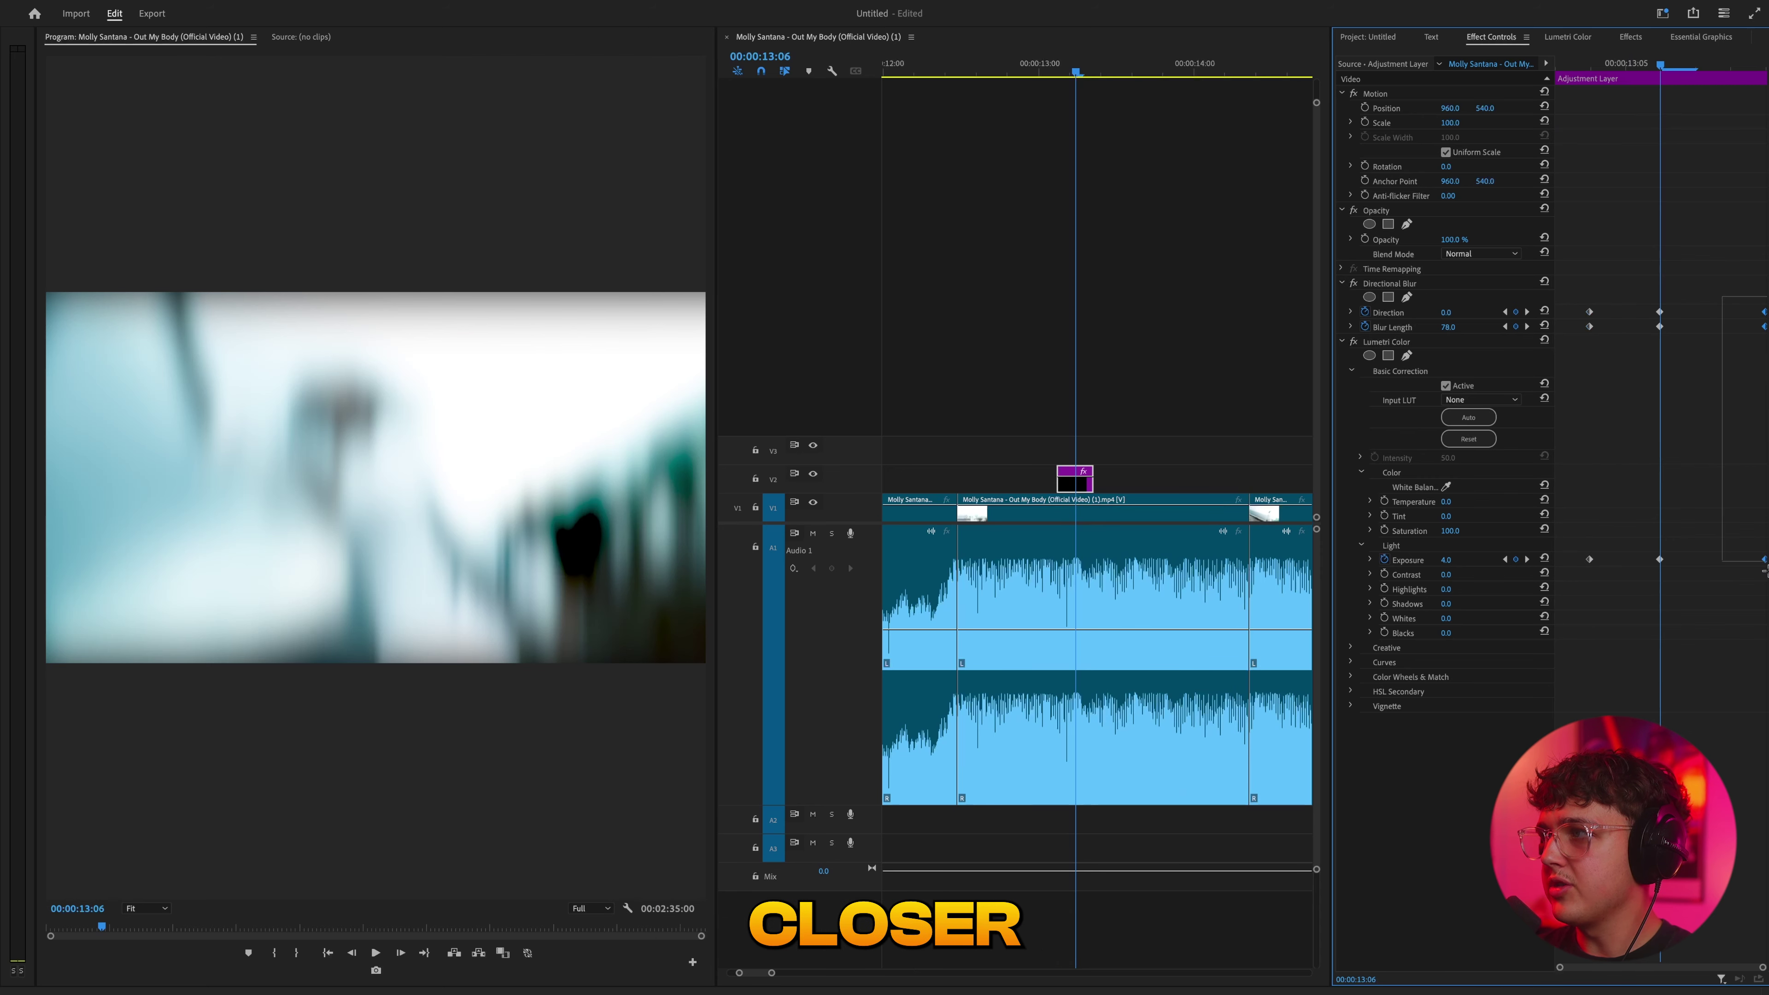
Replay the flash several times to judge the tighter keyframe timing
click(1053, 60)
key(space)
click(1038, 56)
key(space)
click(1028, 55)
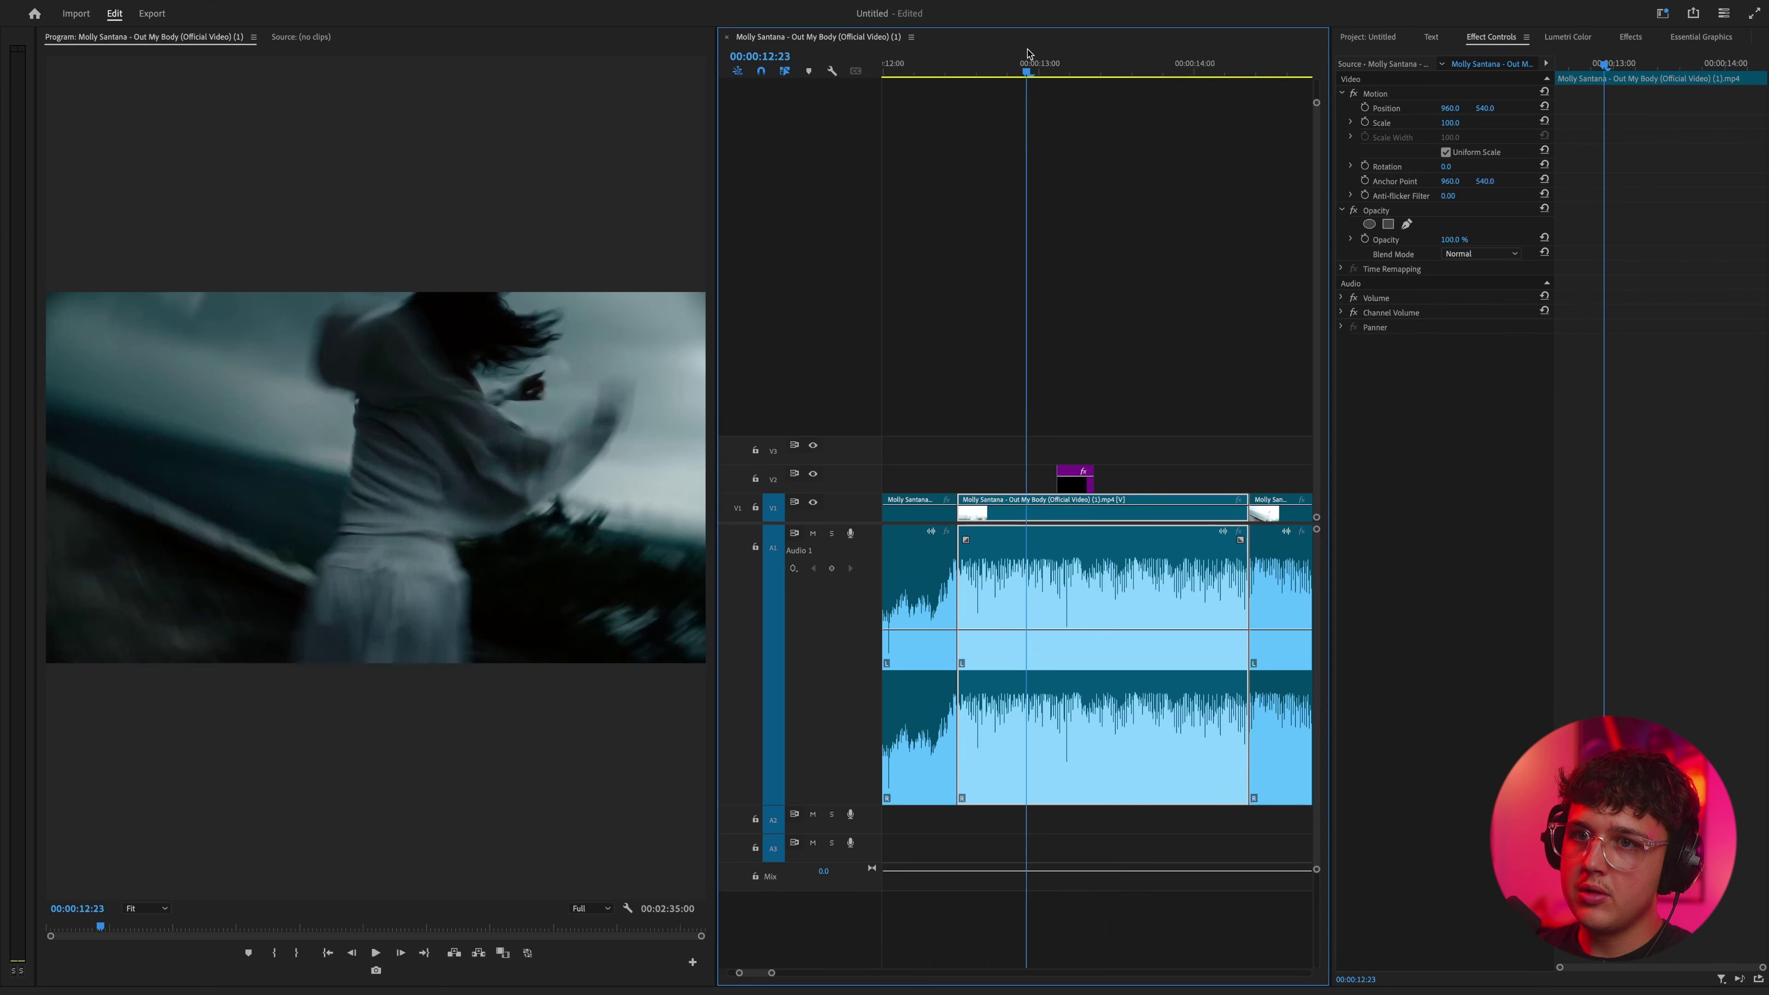
key(space)
click(1027, 55)
key(space)
click(1027, 56)
key(space)
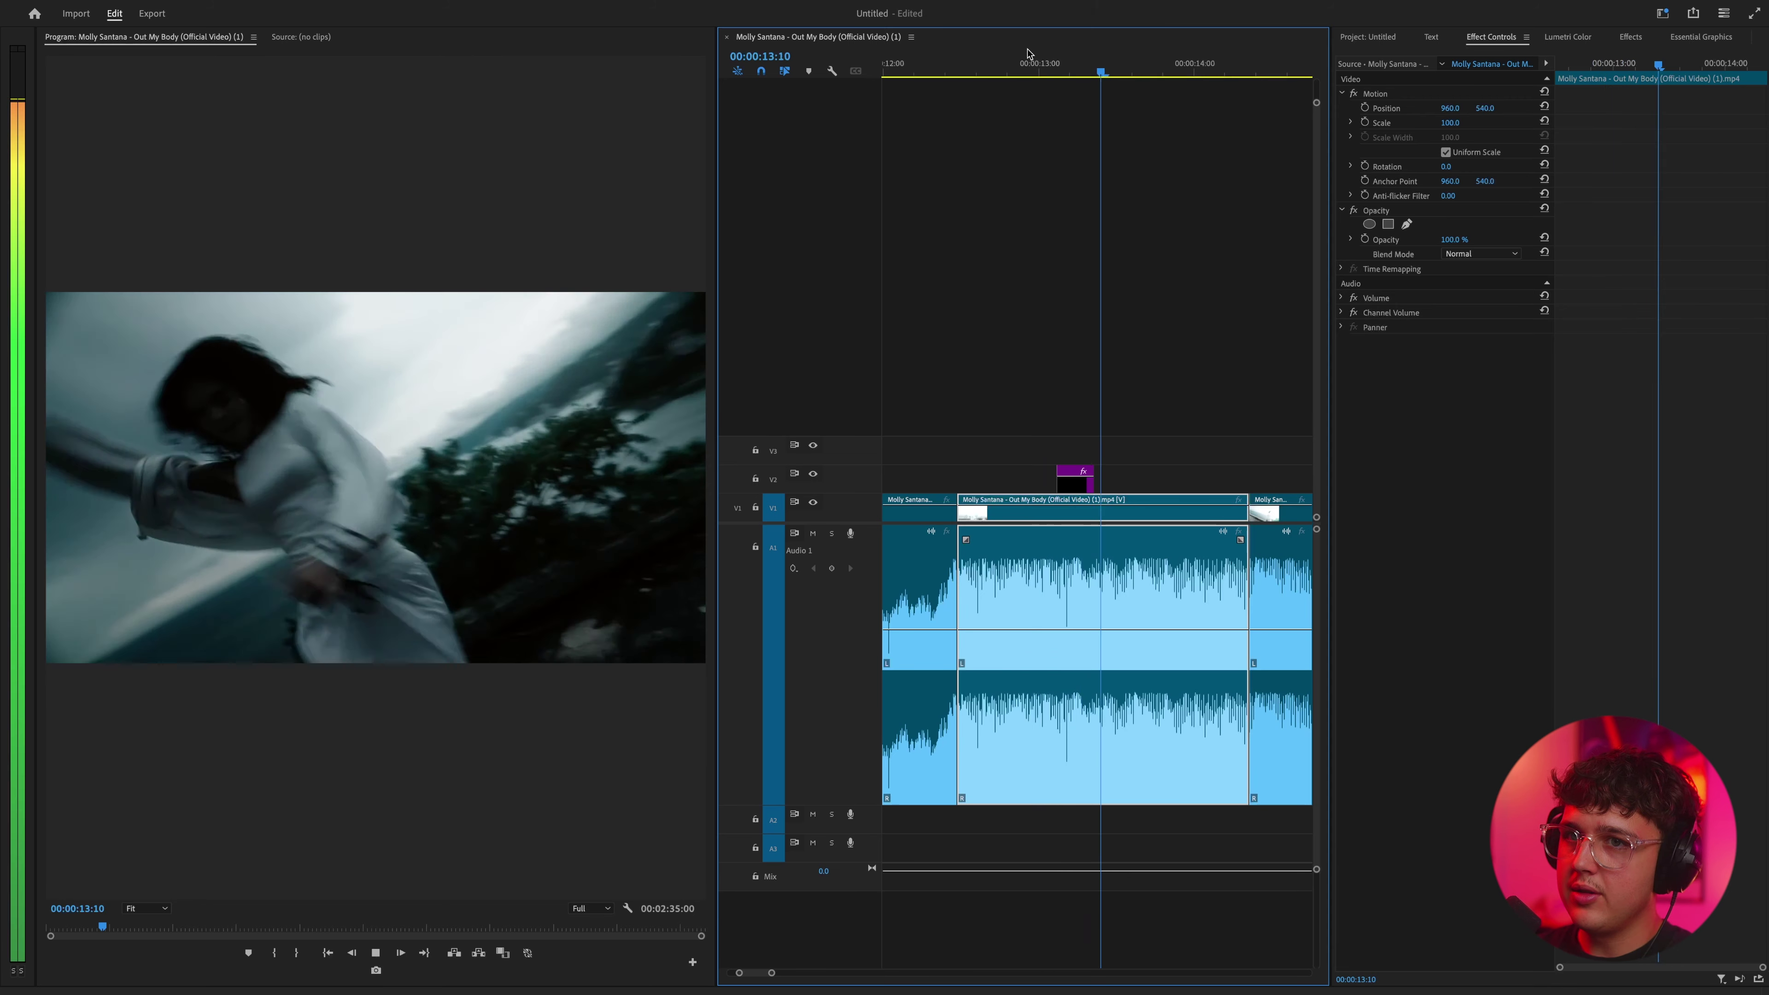
click(1051, 55)
Place Lumetri Color above Directional Blur on the adjustment layer and set Blur Length to 36 at 00:00:13:06
drag(1053, 56, 1076, 56)
click(1076, 481)
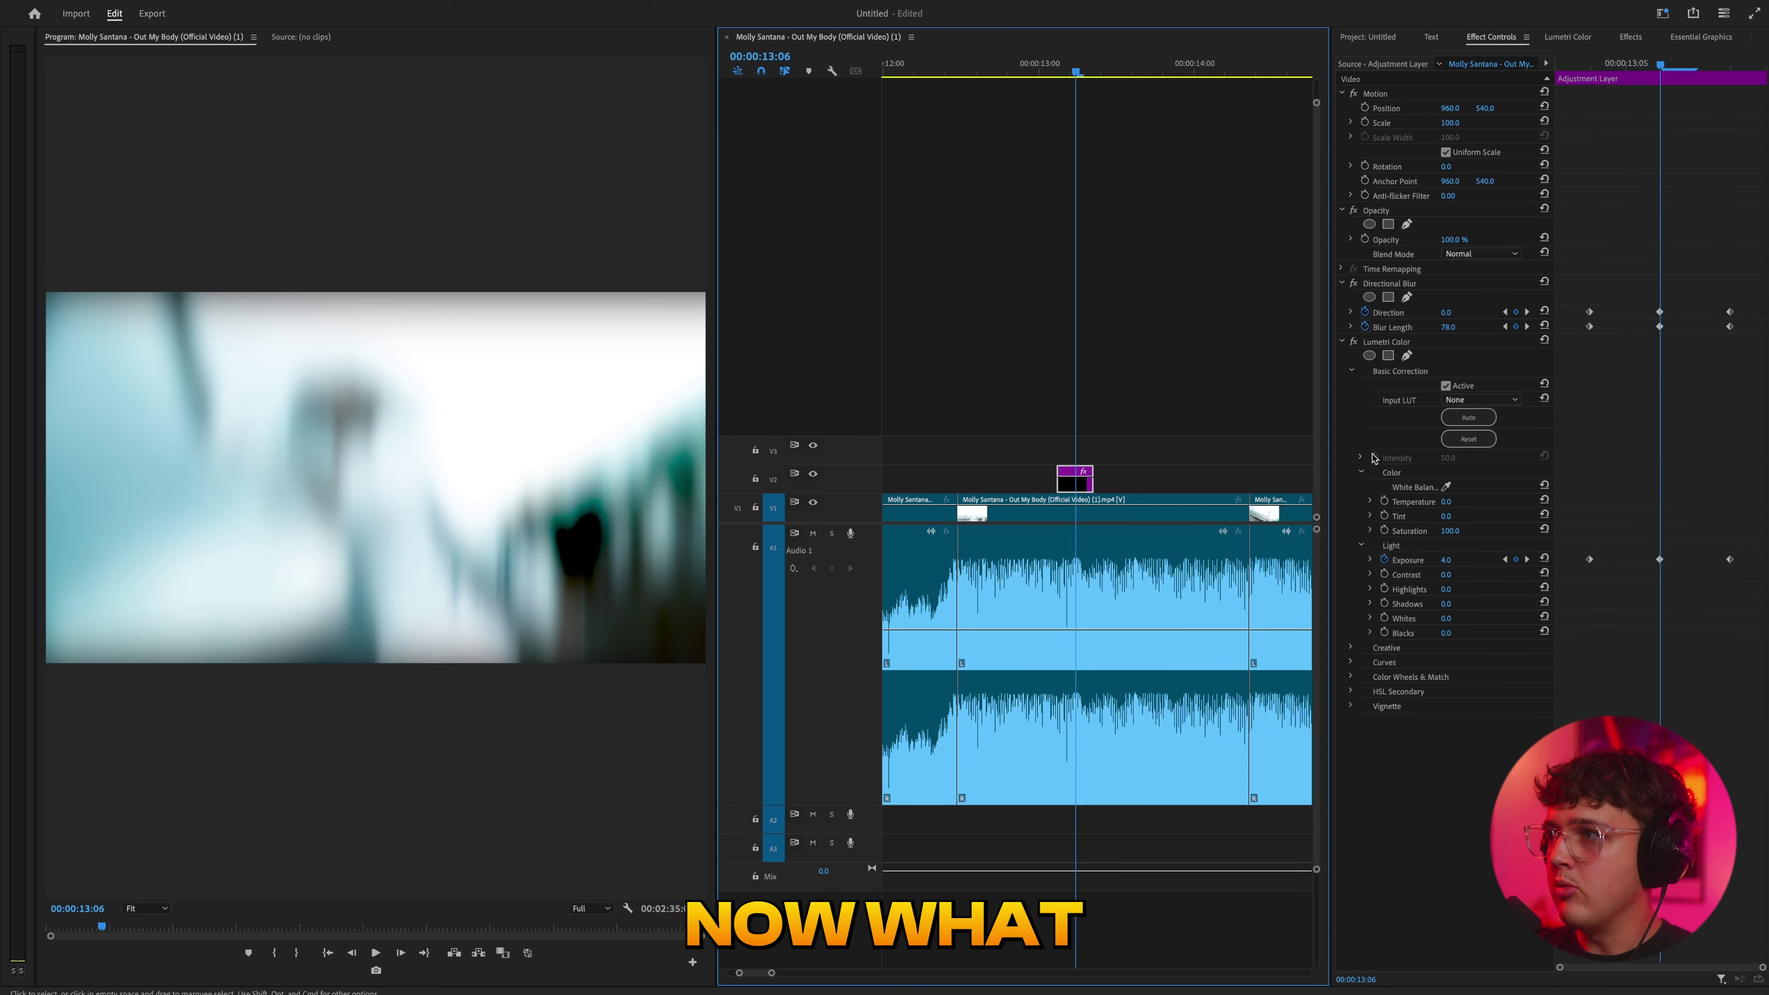
drag(1387, 342, 1386, 281)
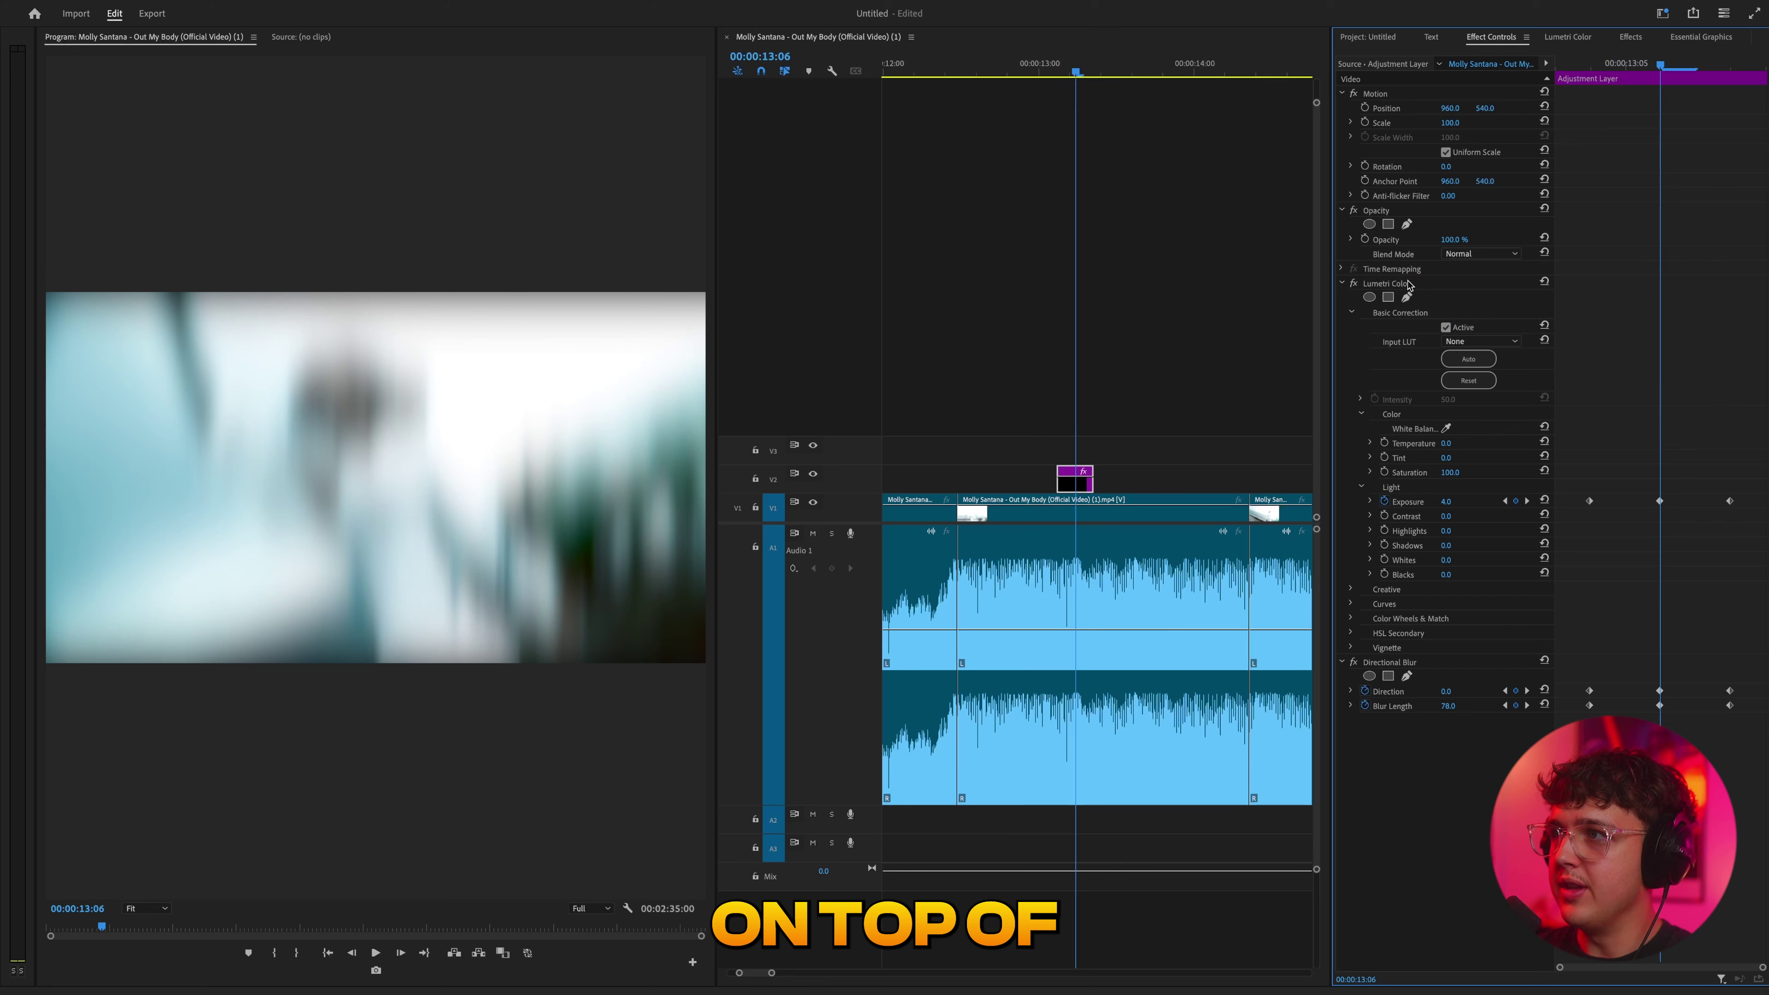
click(1404, 663)
drag(1448, 706, 1405, 706)
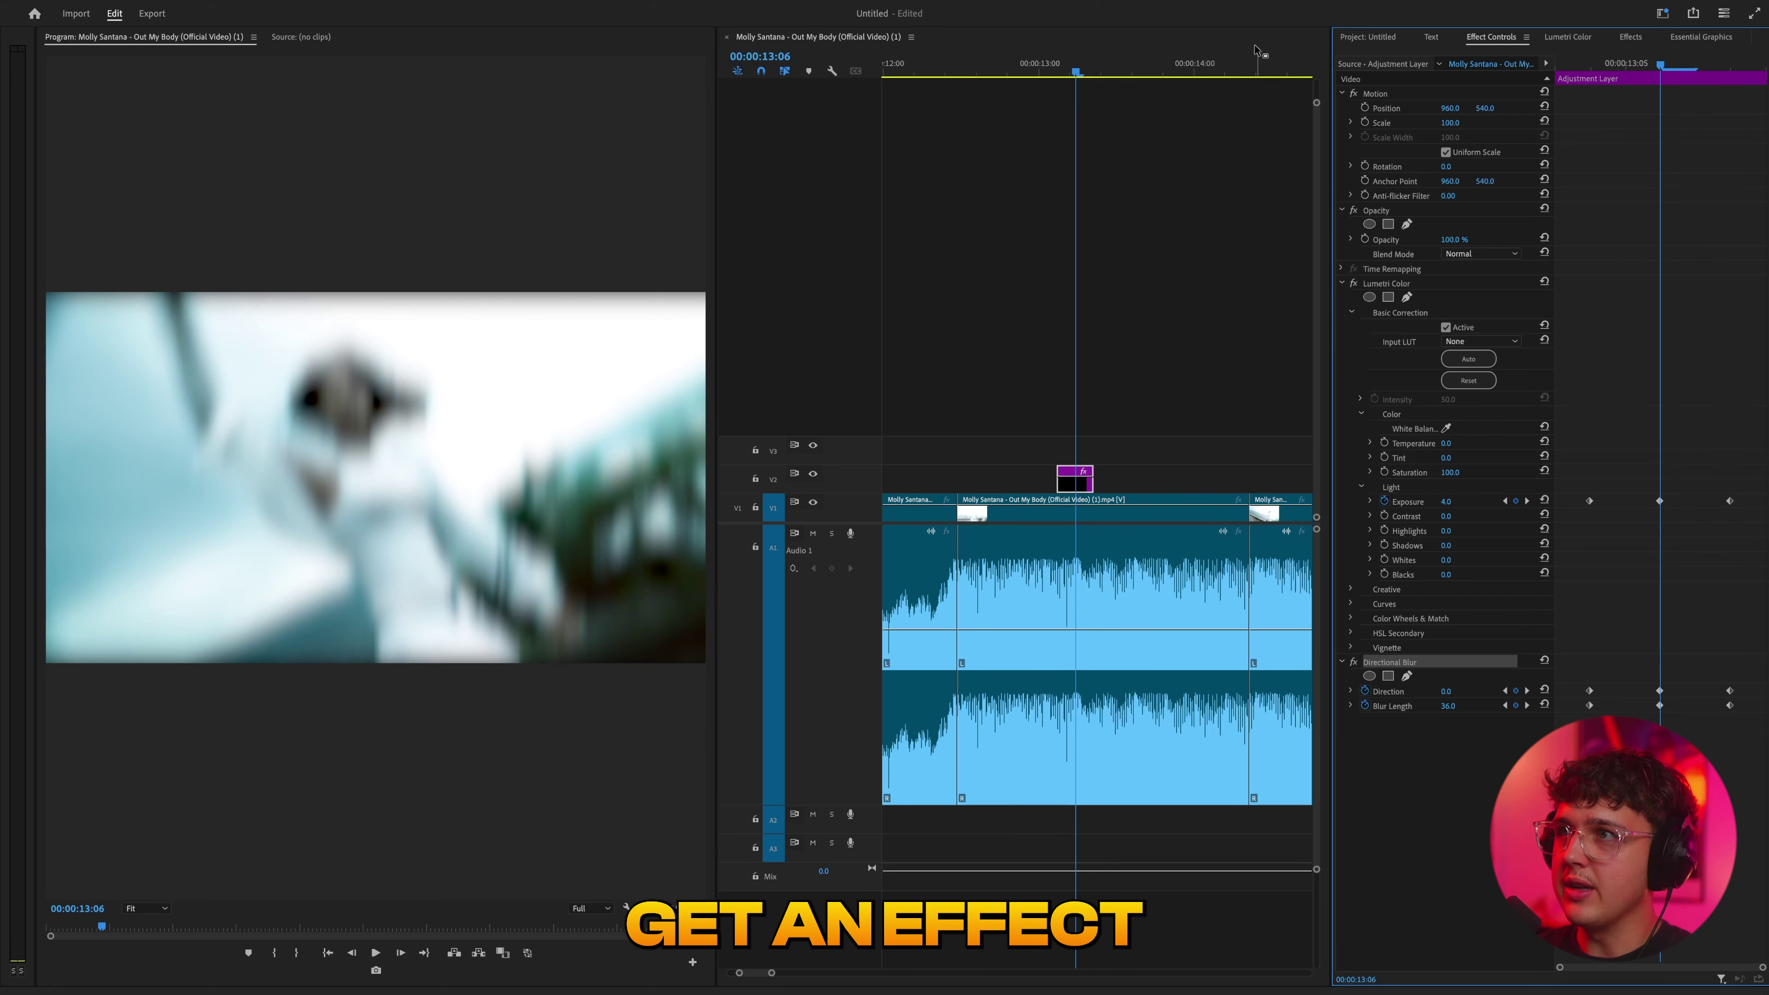
Play back the flash with the reordered effects and reduced blur length
click(1038, 57)
key(space)
click(1038, 57)
key(space)
click(1037, 57)
key(space)
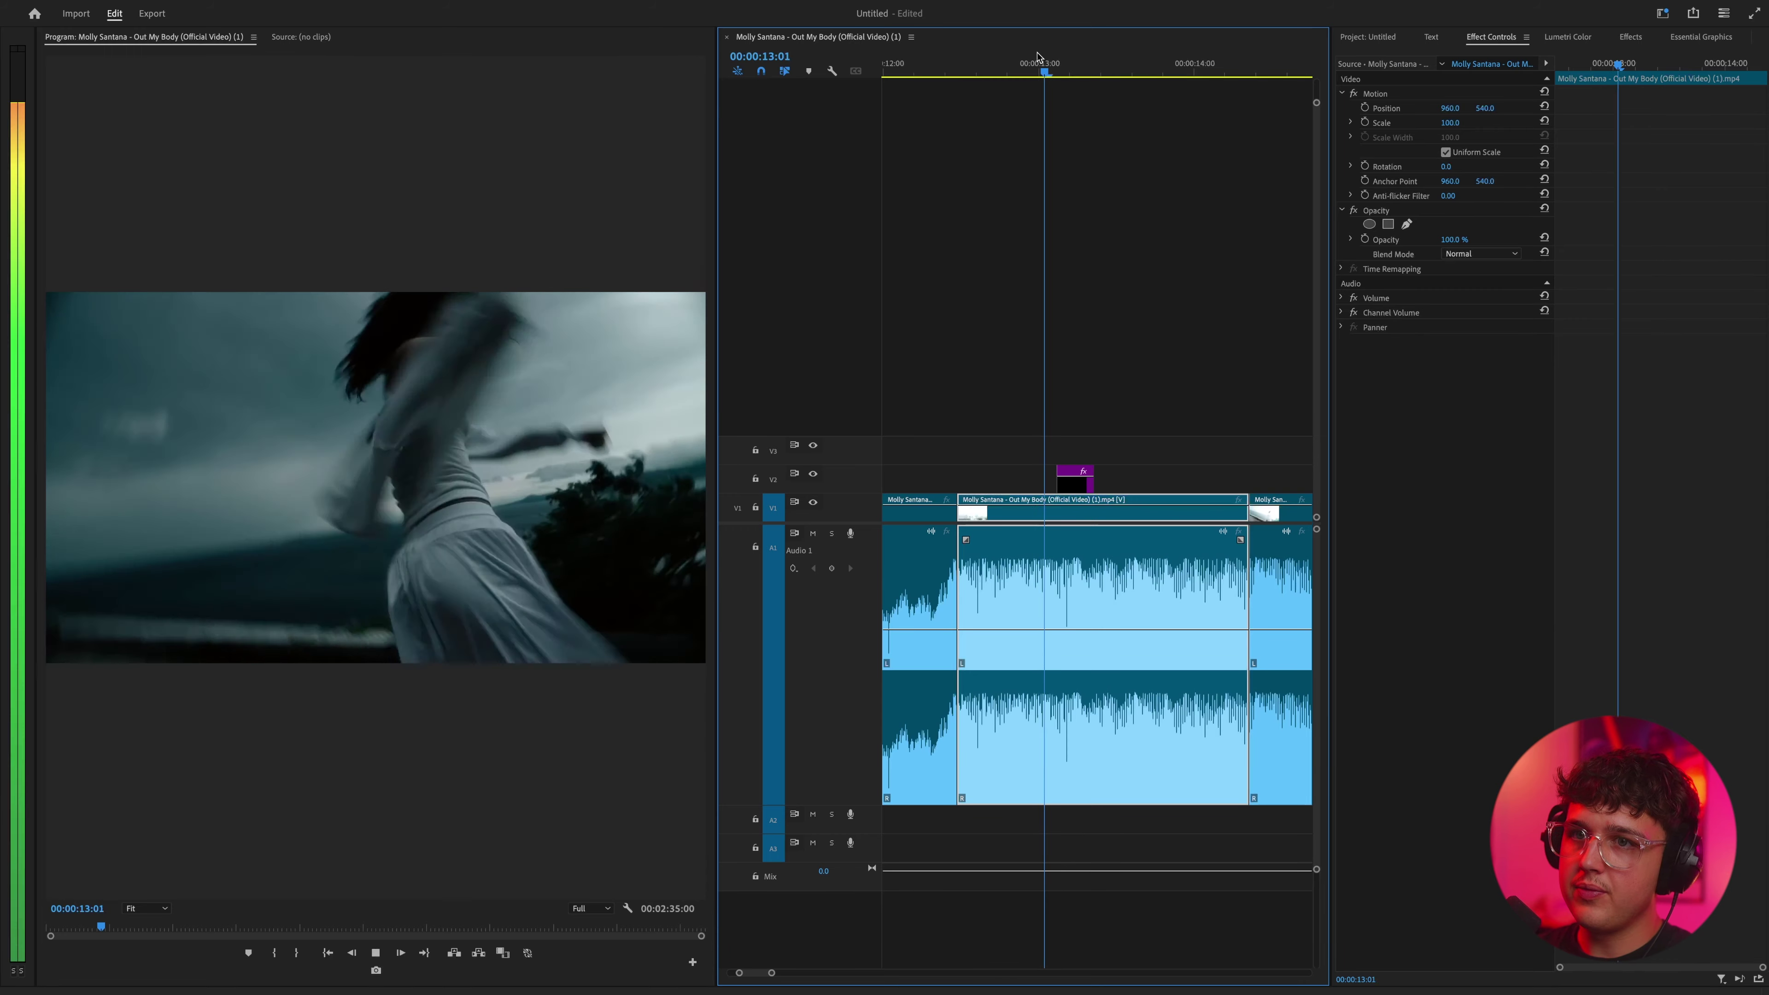
key(space)
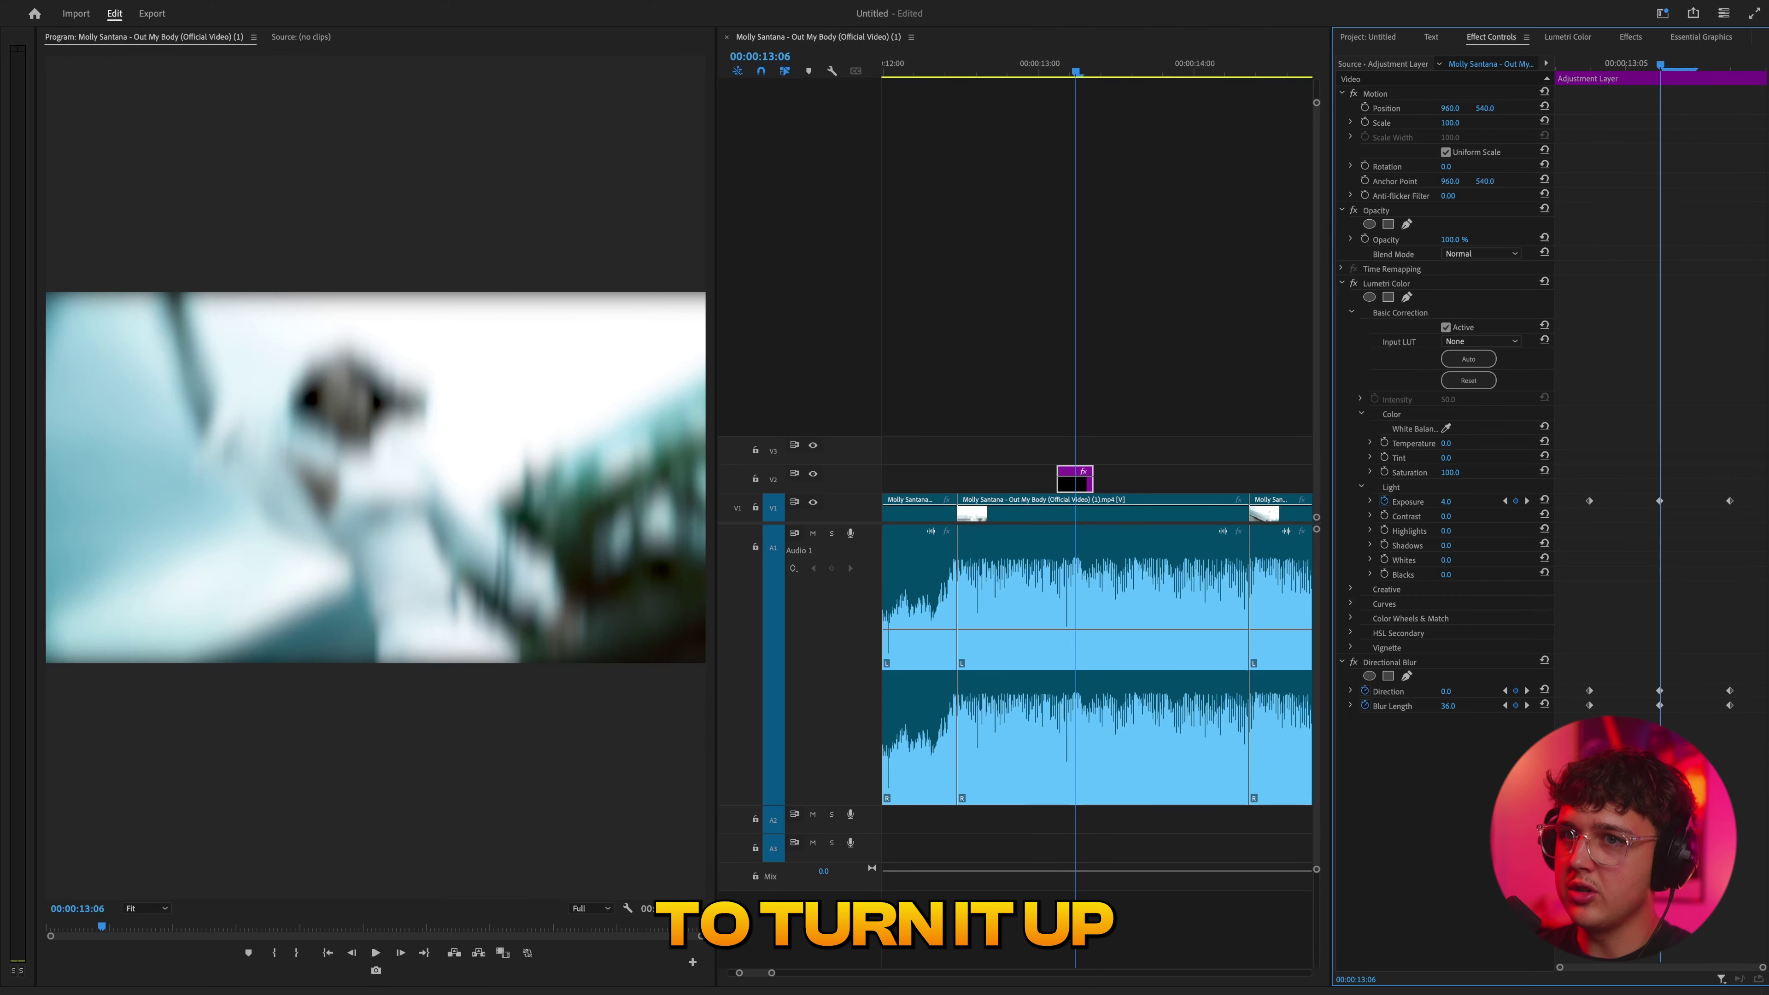
Replay the section around 00:00:13:06 repeatedly to evaluate the strength of the blur and exposure flash
click(1042, 61)
key(space)
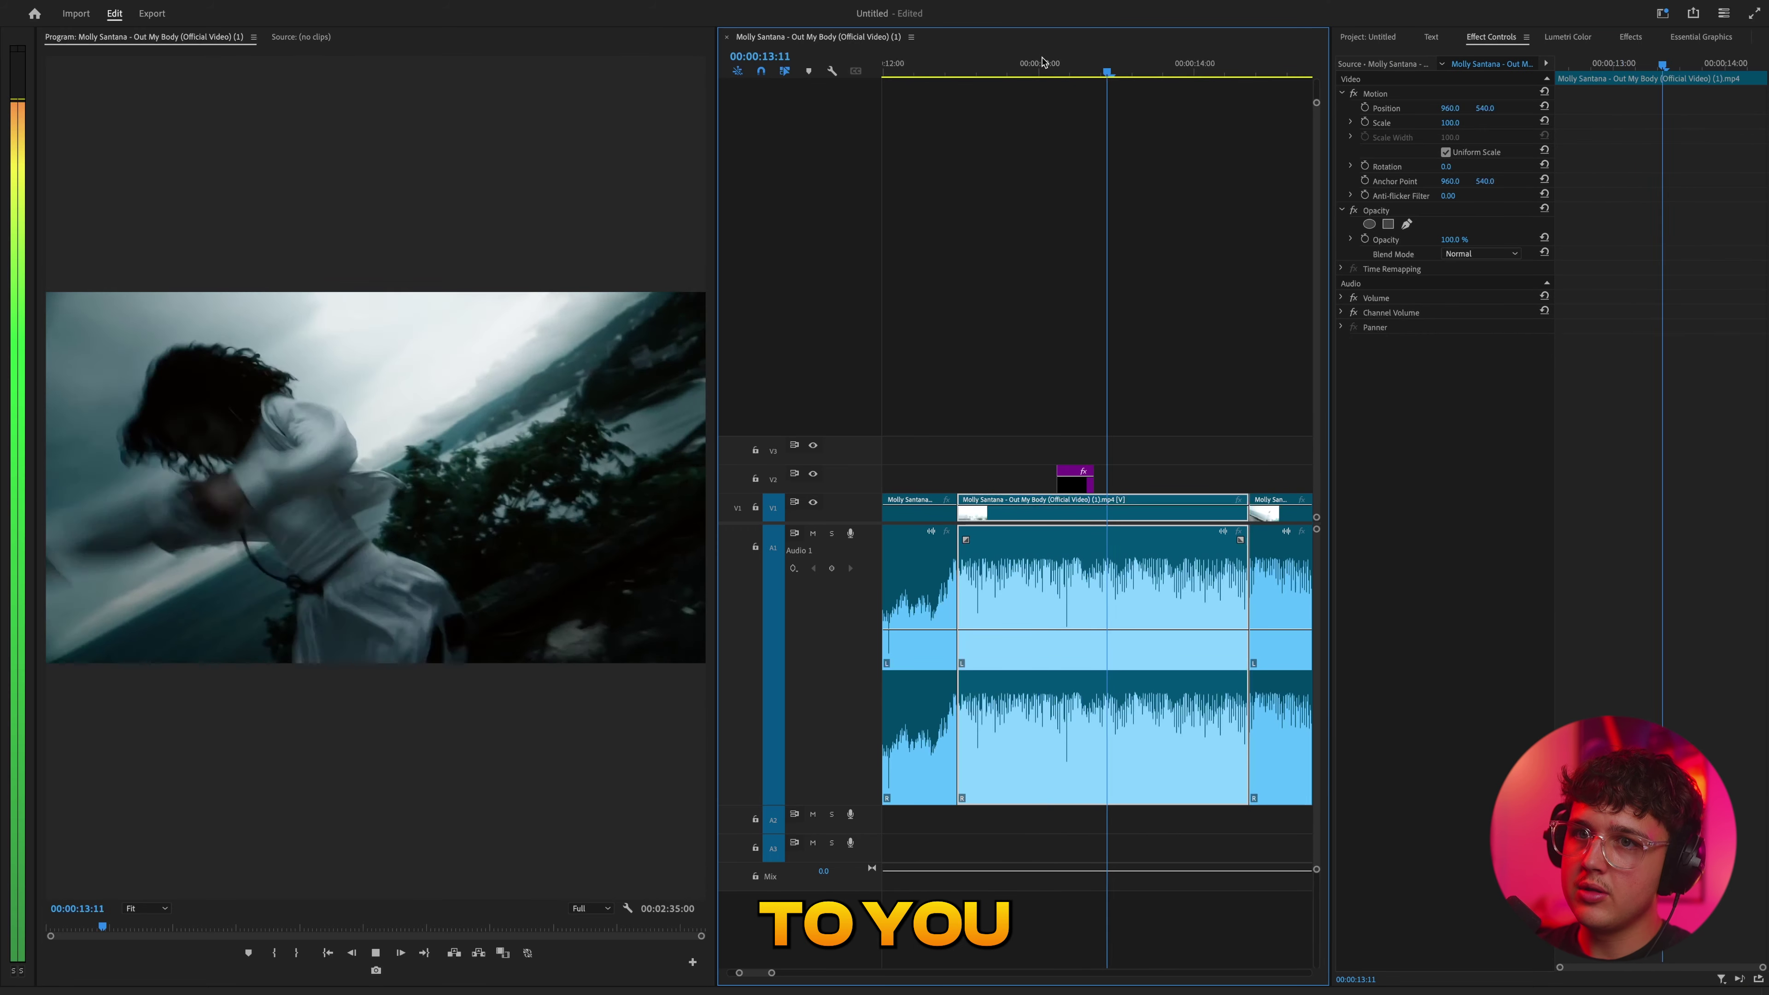
click(1042, 59)
key(space)
click(1026, 54)
key(space)
click(1026, 55)
key(space)
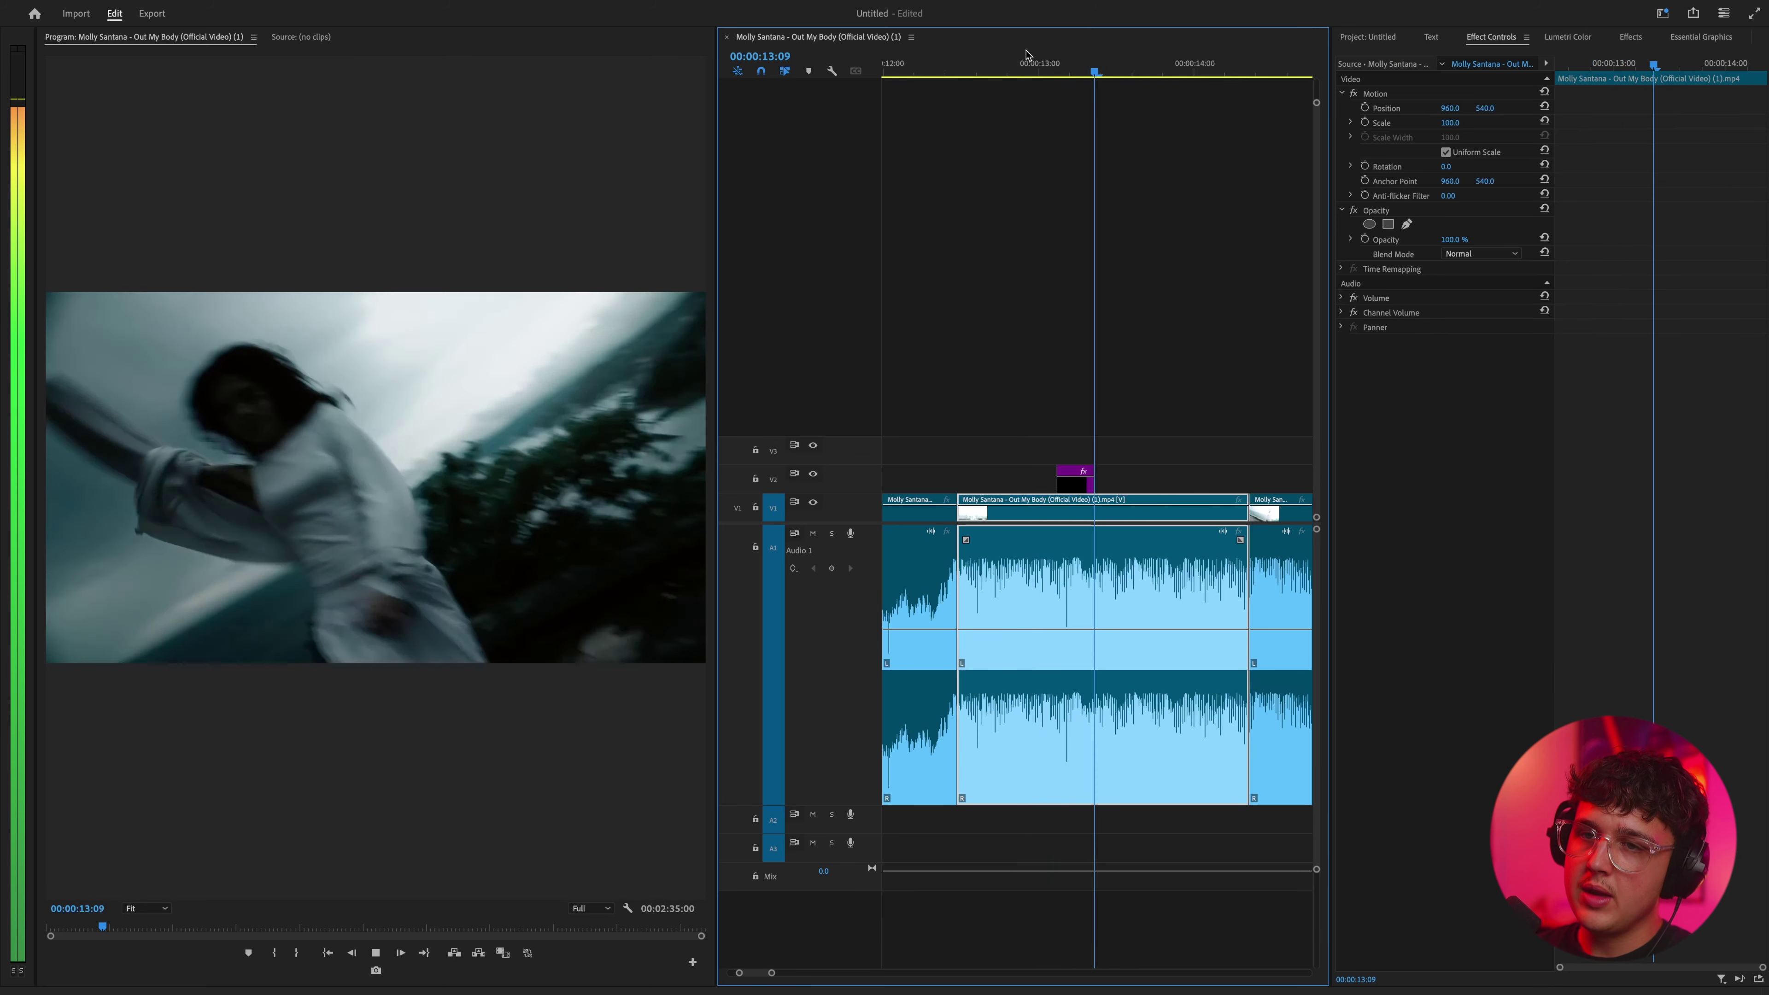
click(1026, 55)
key(space)
click(1027, 54)
key(space)
key(space)
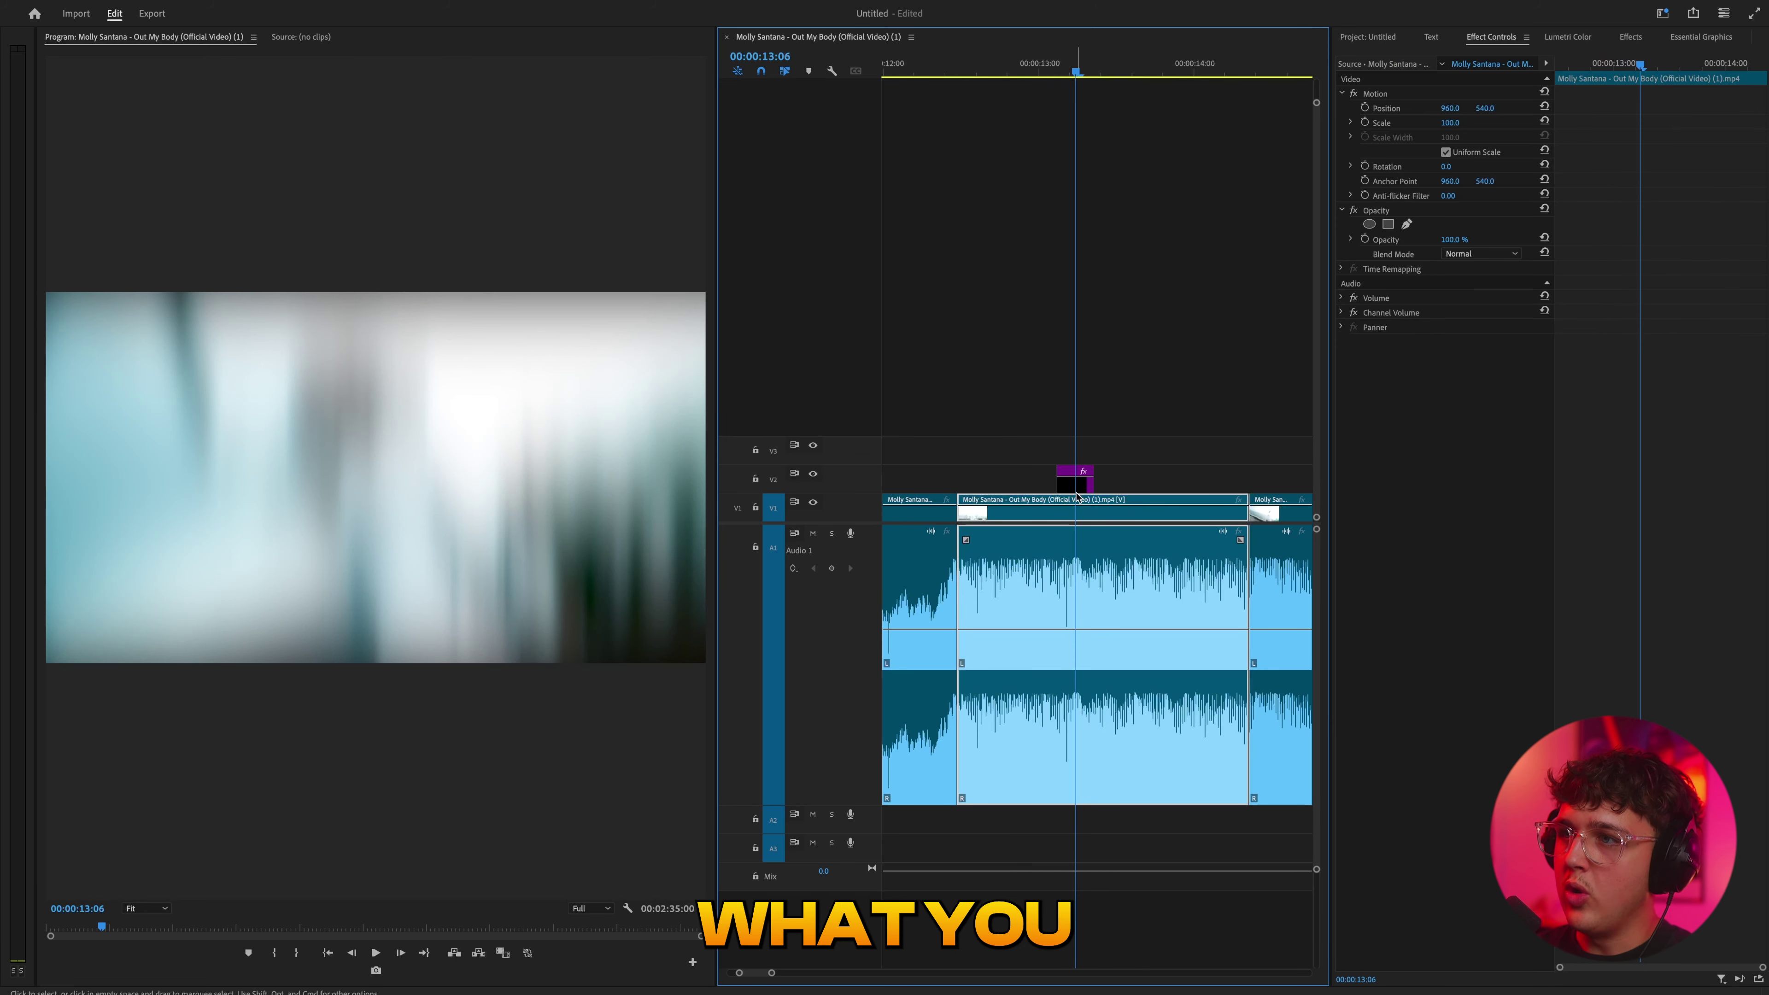
Add a second adjustment layer on V3 directly above the first and apply Lumetri Color to it
click(1075, 485)
click(1367, 36)
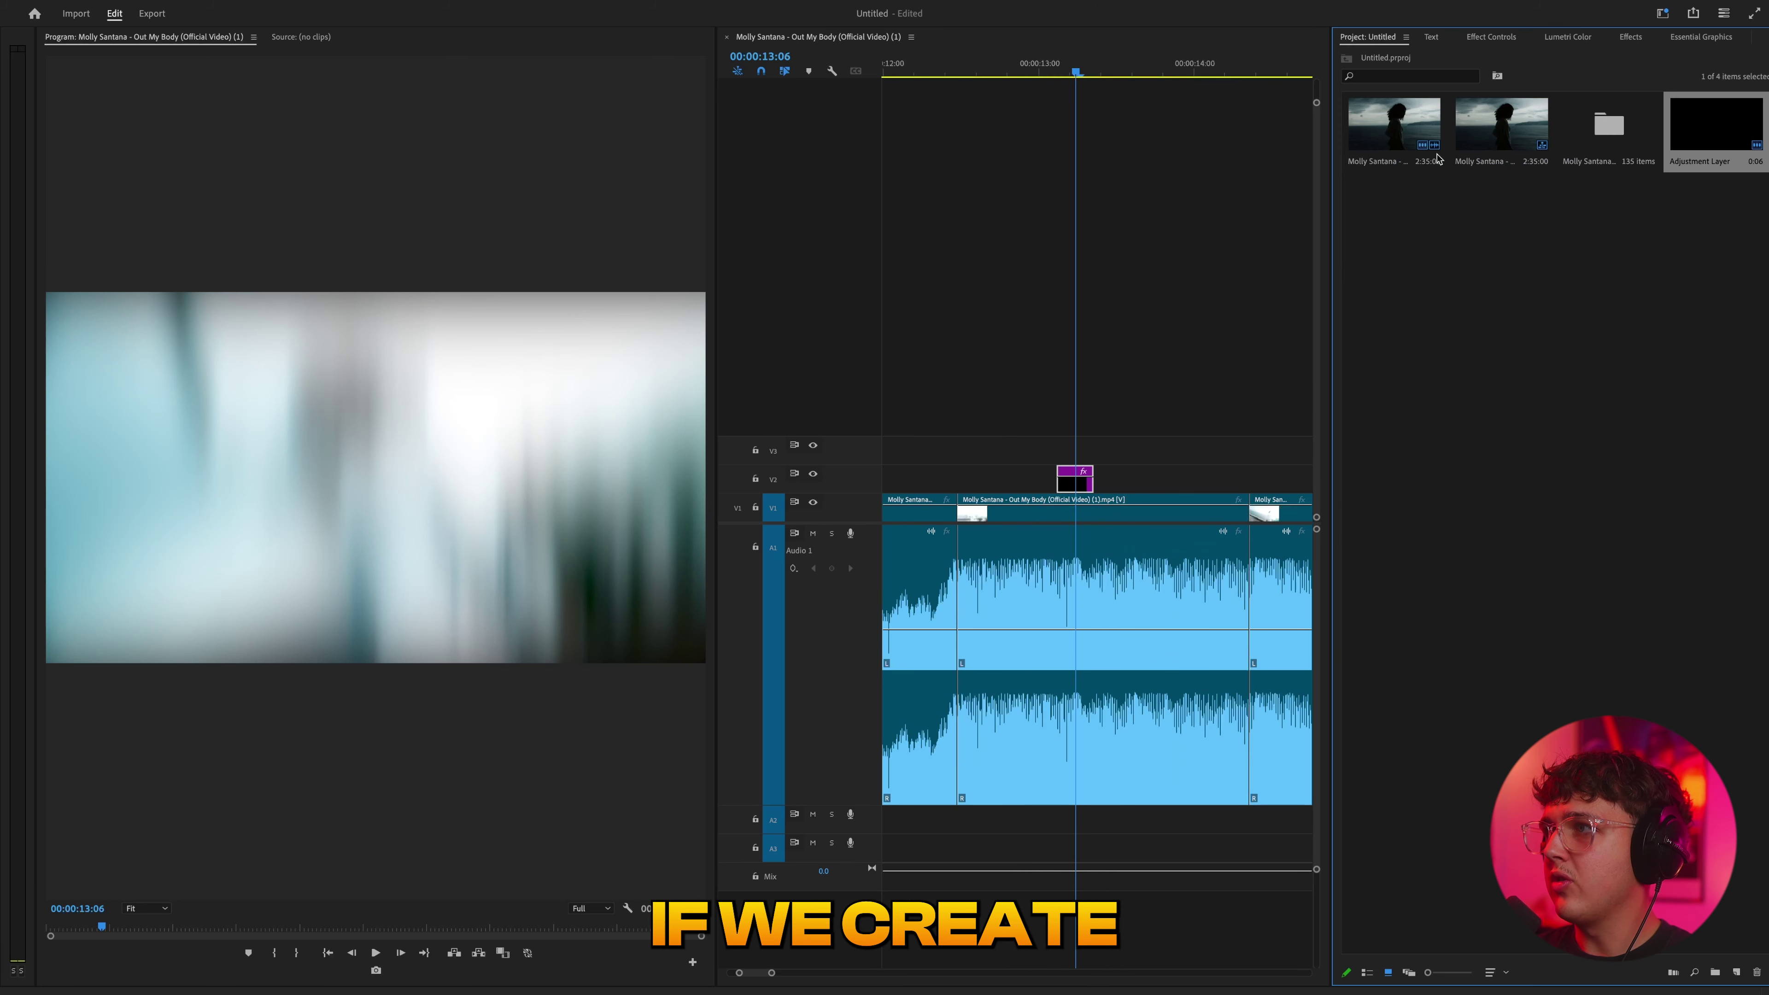
drag(1716, 125, 1059, 464)
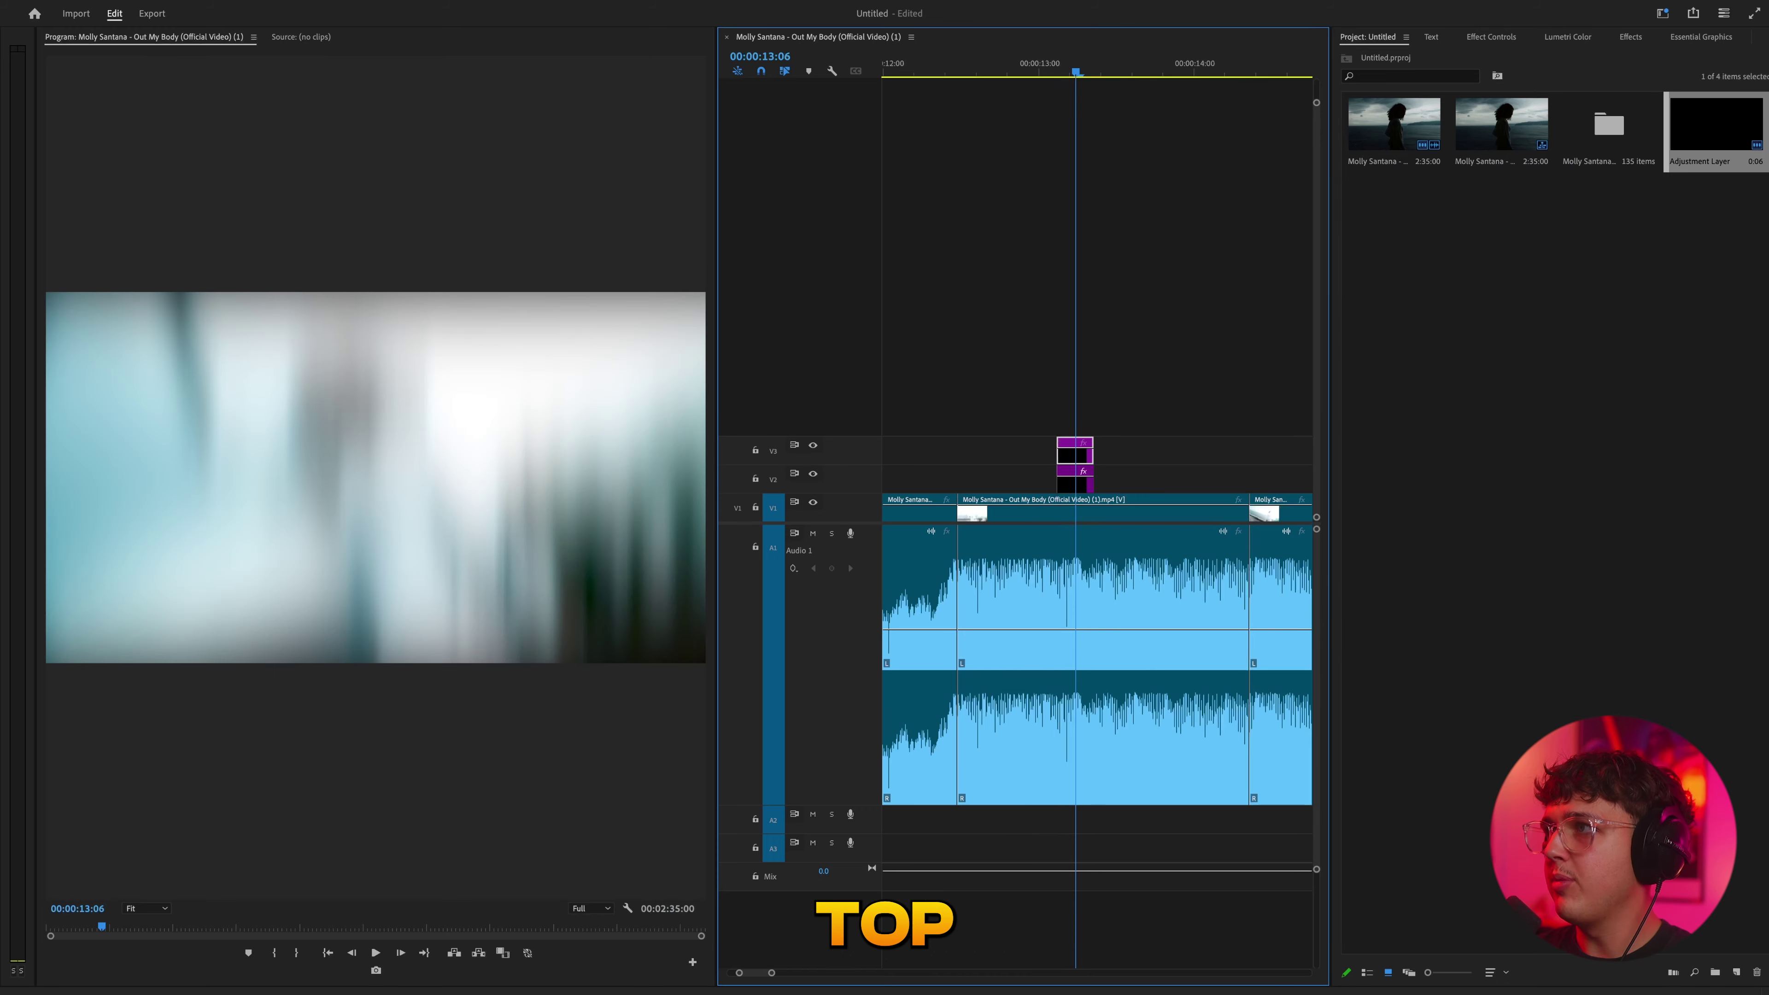
click(1633, 38)
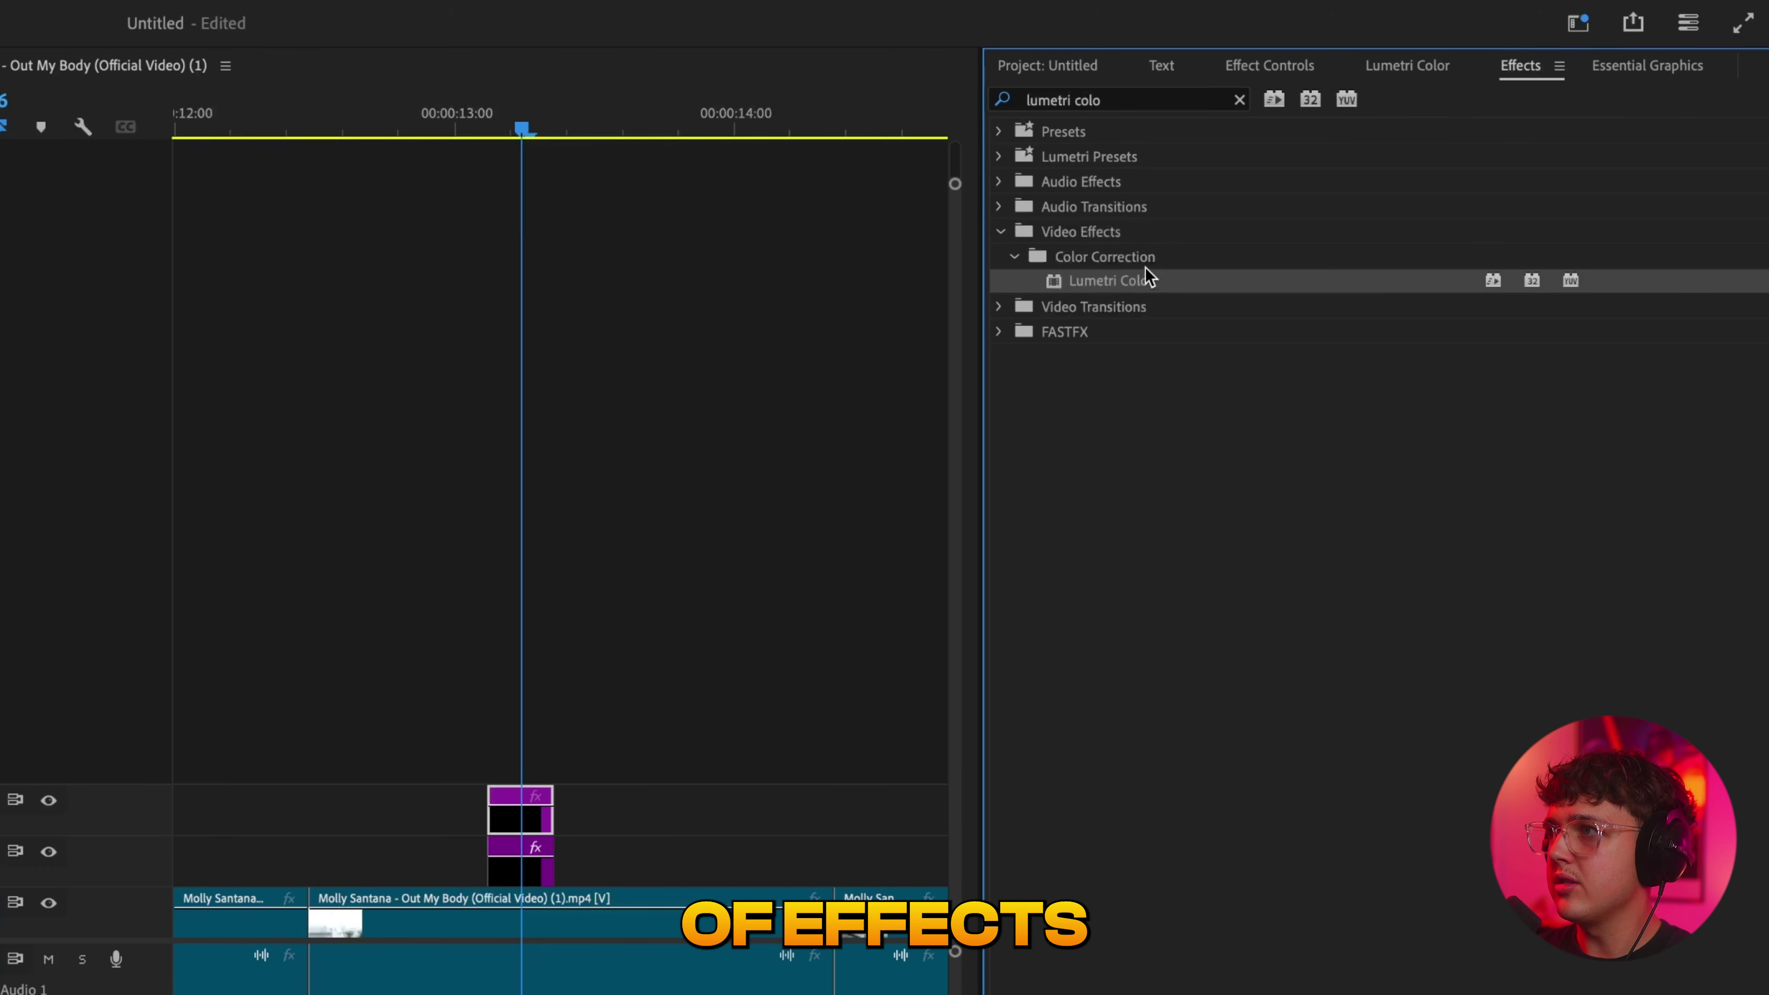
drag(1145, 271, 536, 805)
Keyframe Lumetri Color's Basic Correction Exposure at 2 on the upper adjustment layer's first frame
click(1253, 68)
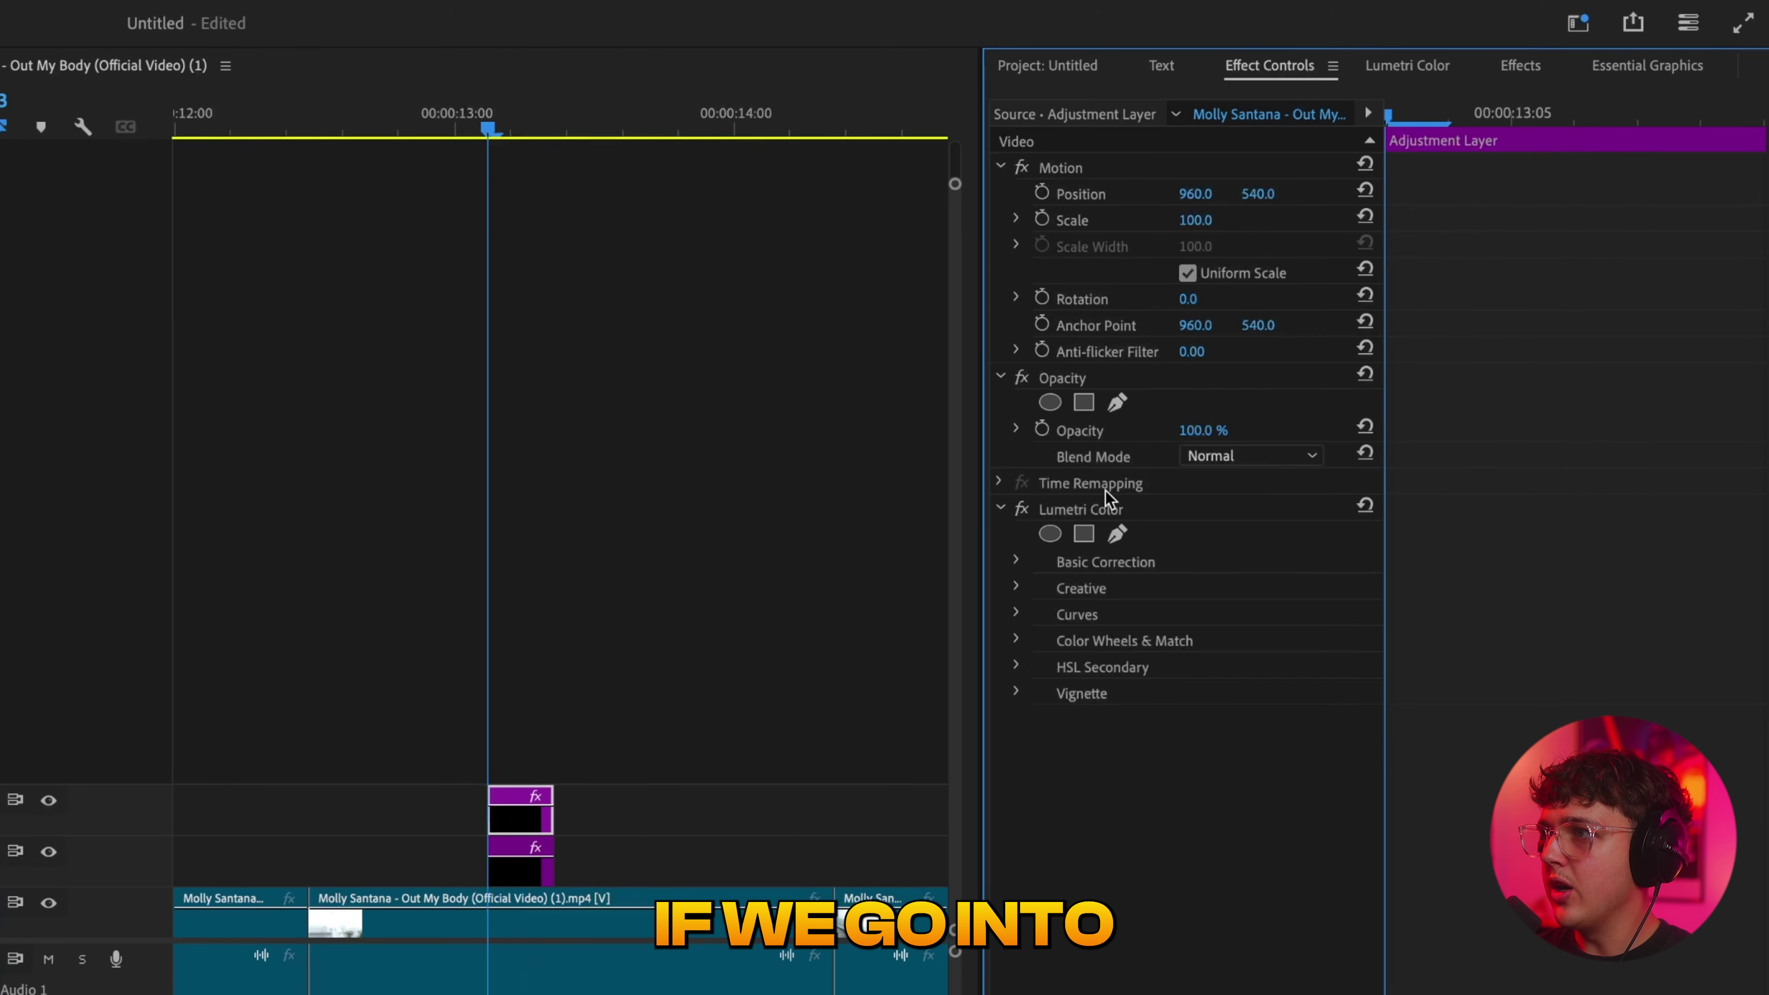
click(1017, 562)
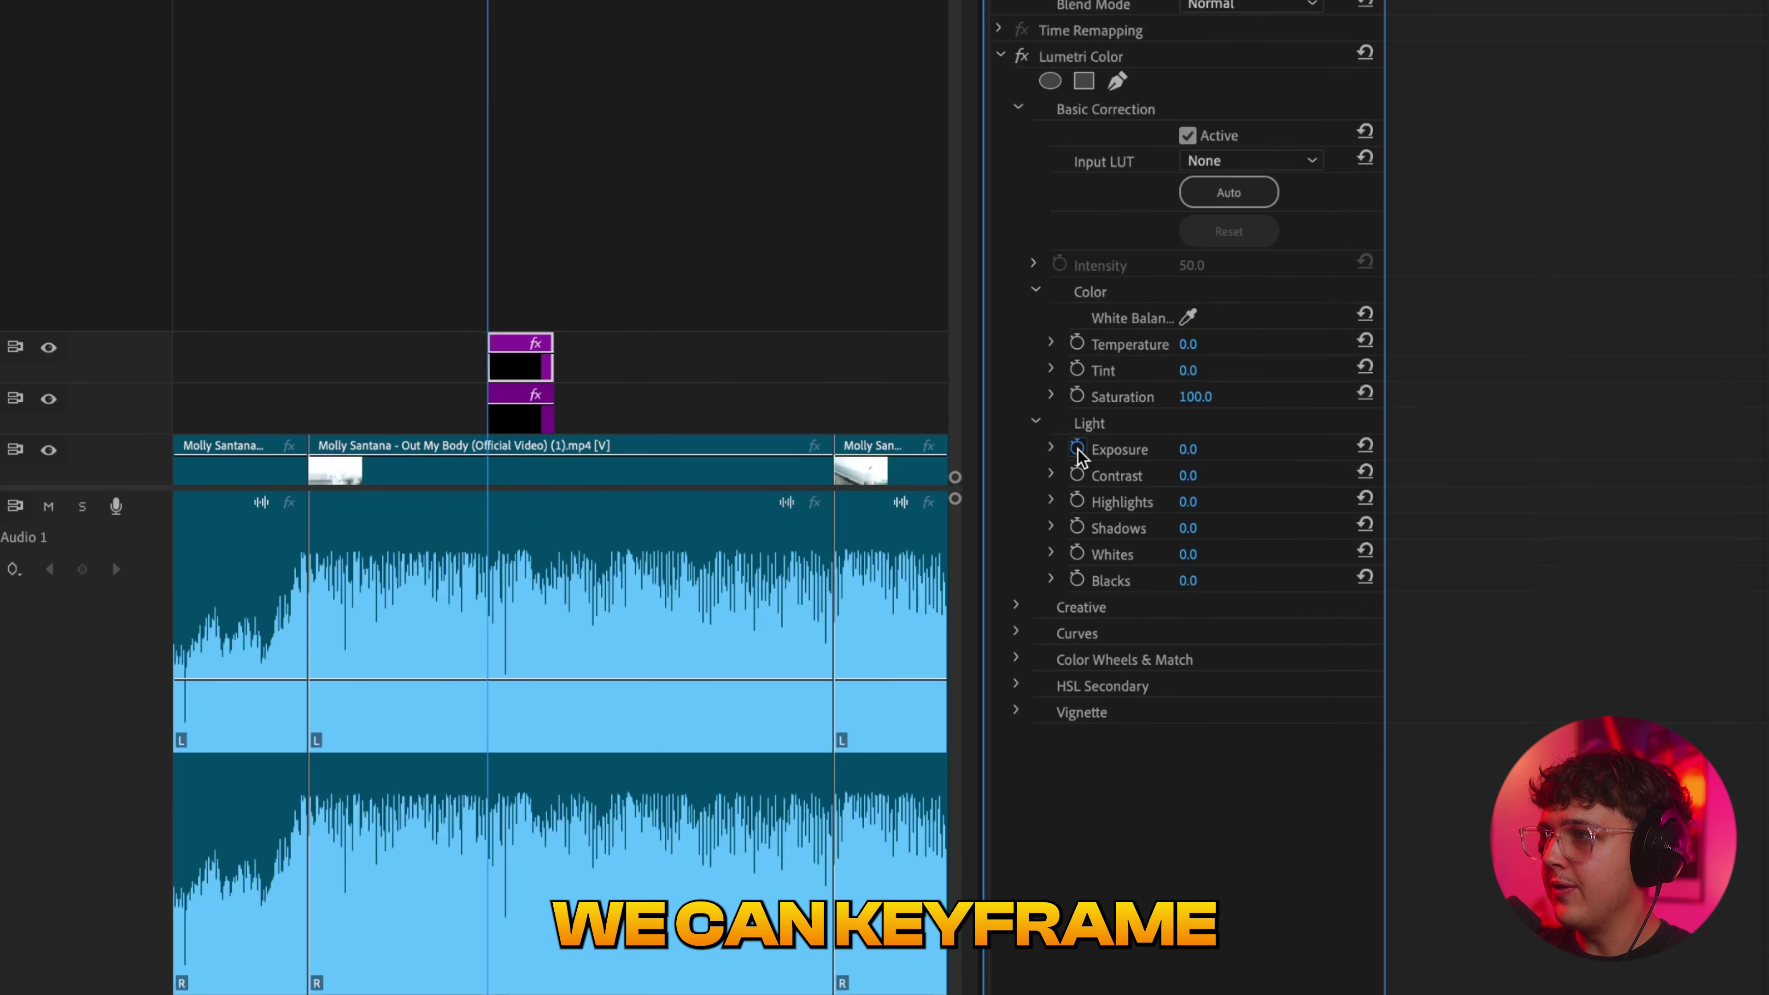
click(1078, 449)
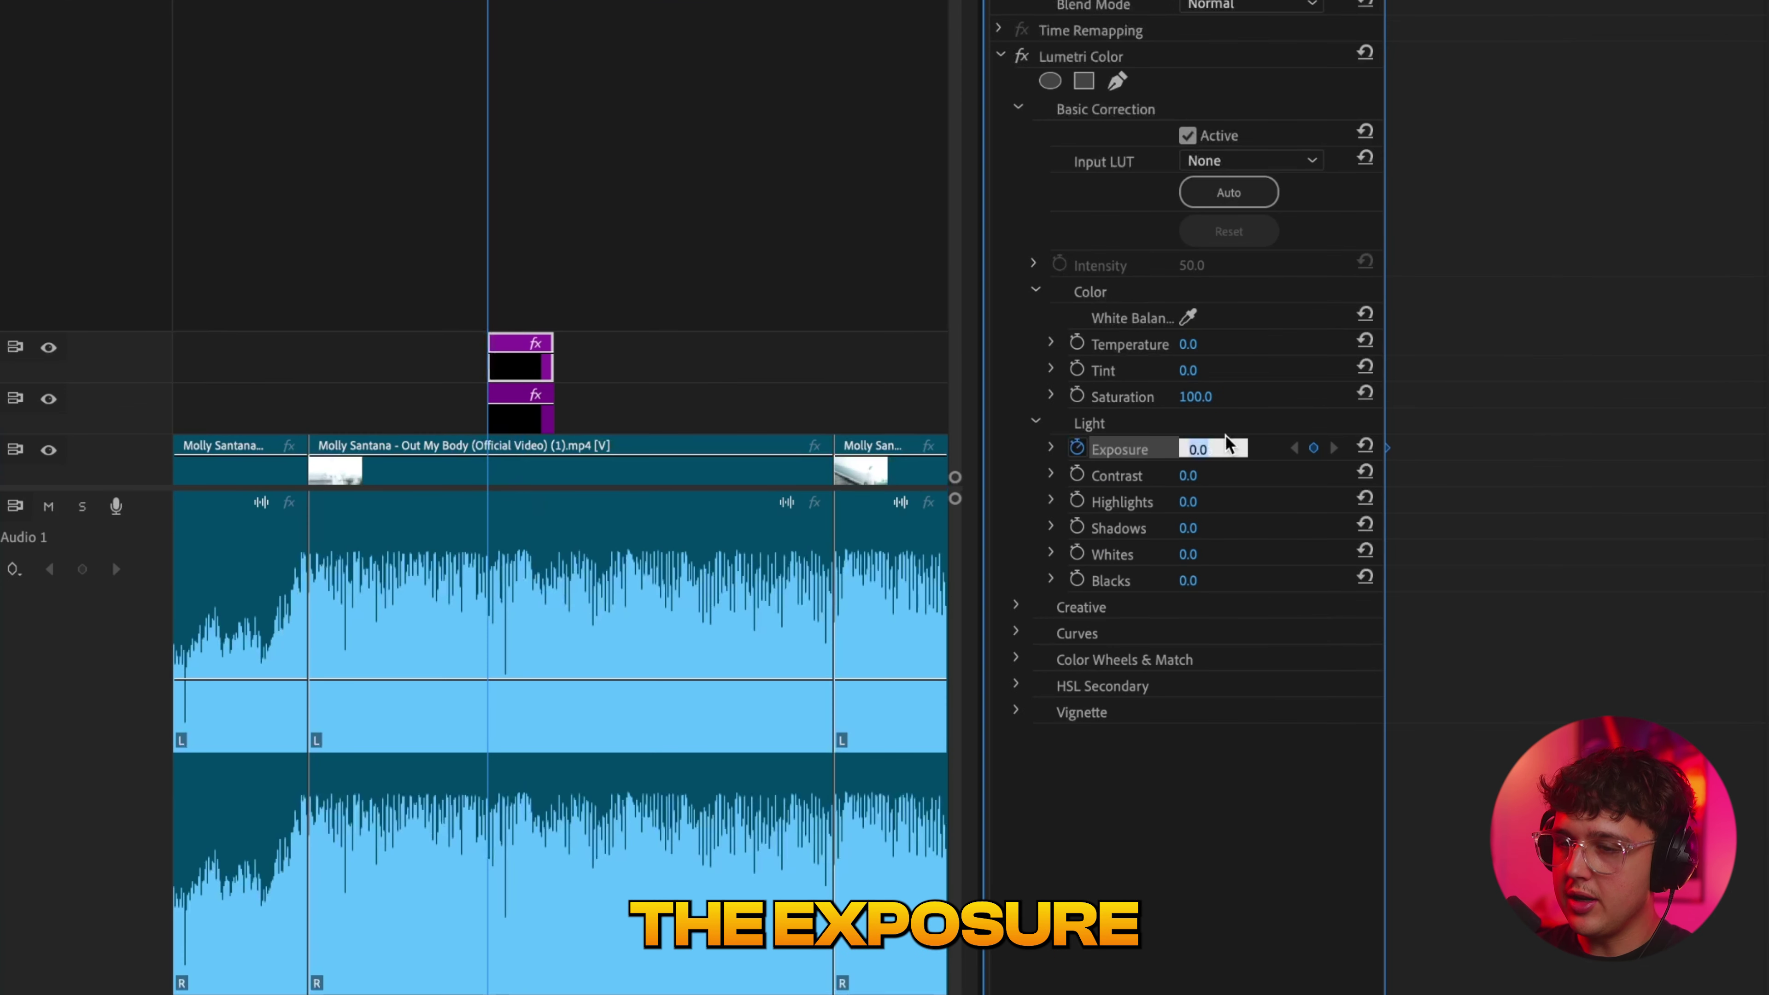
text(1)
click(1210, 445)
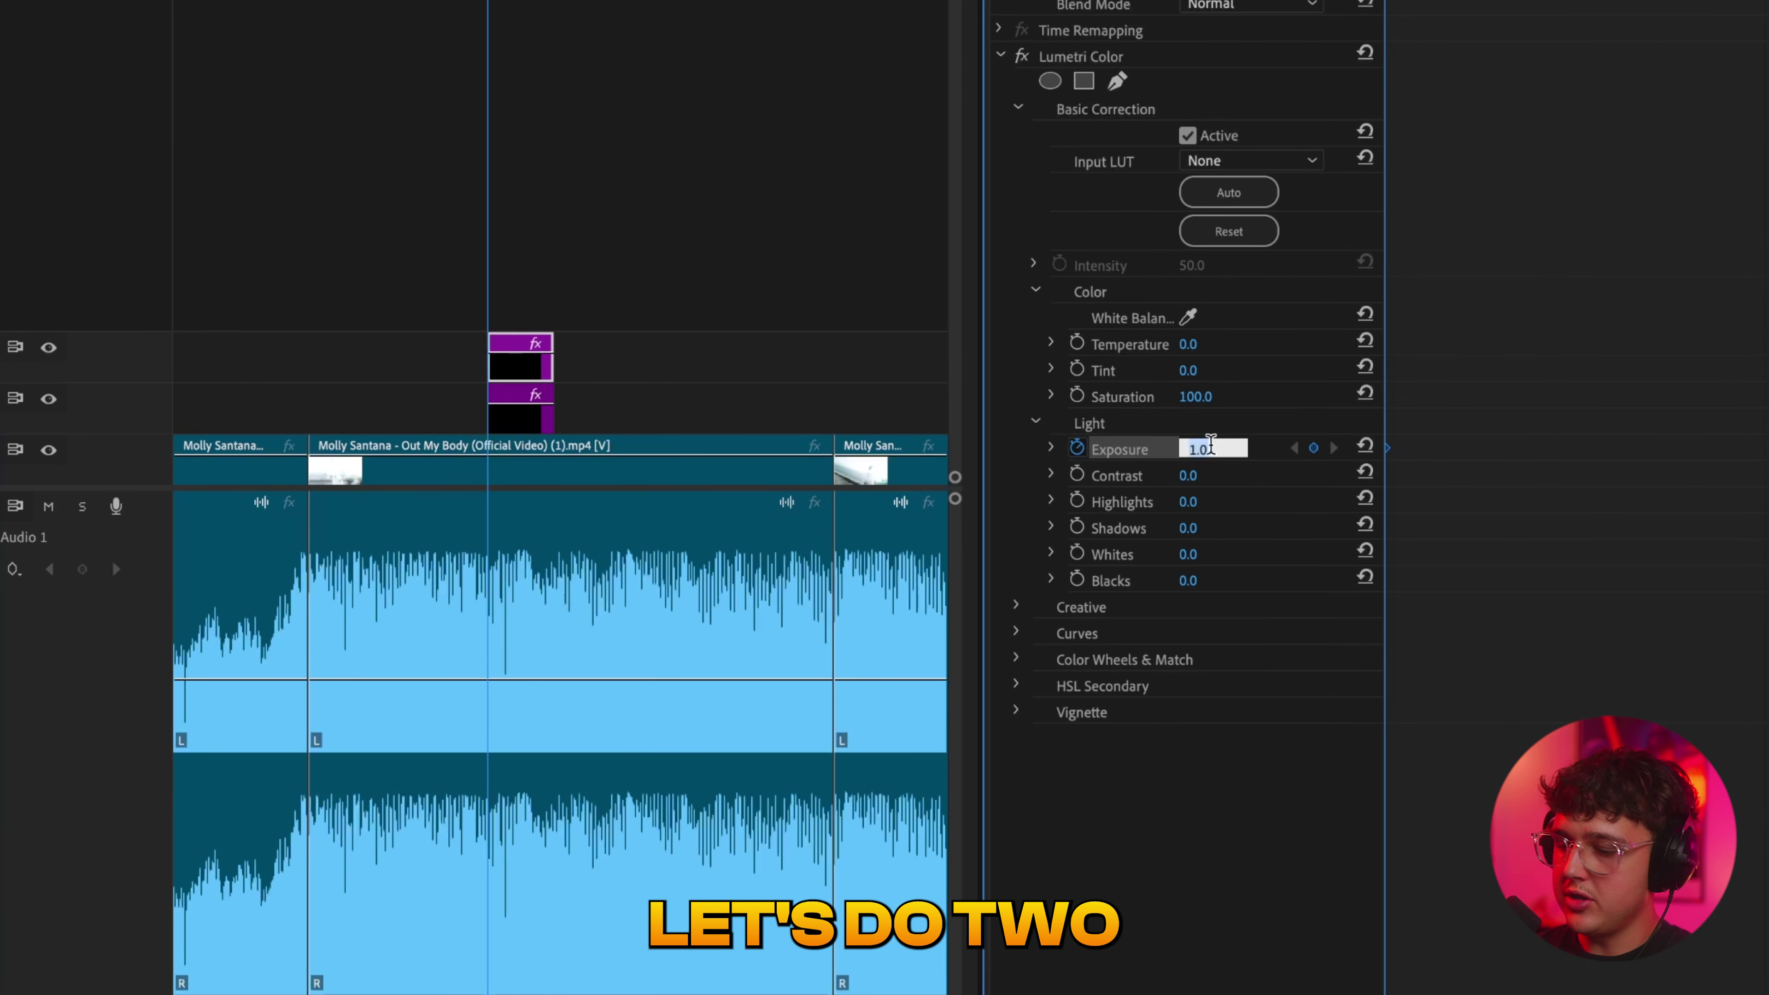
key(Return)
Add an Exposure keyframe of -2 one frame after the first keyframe
key(Right)
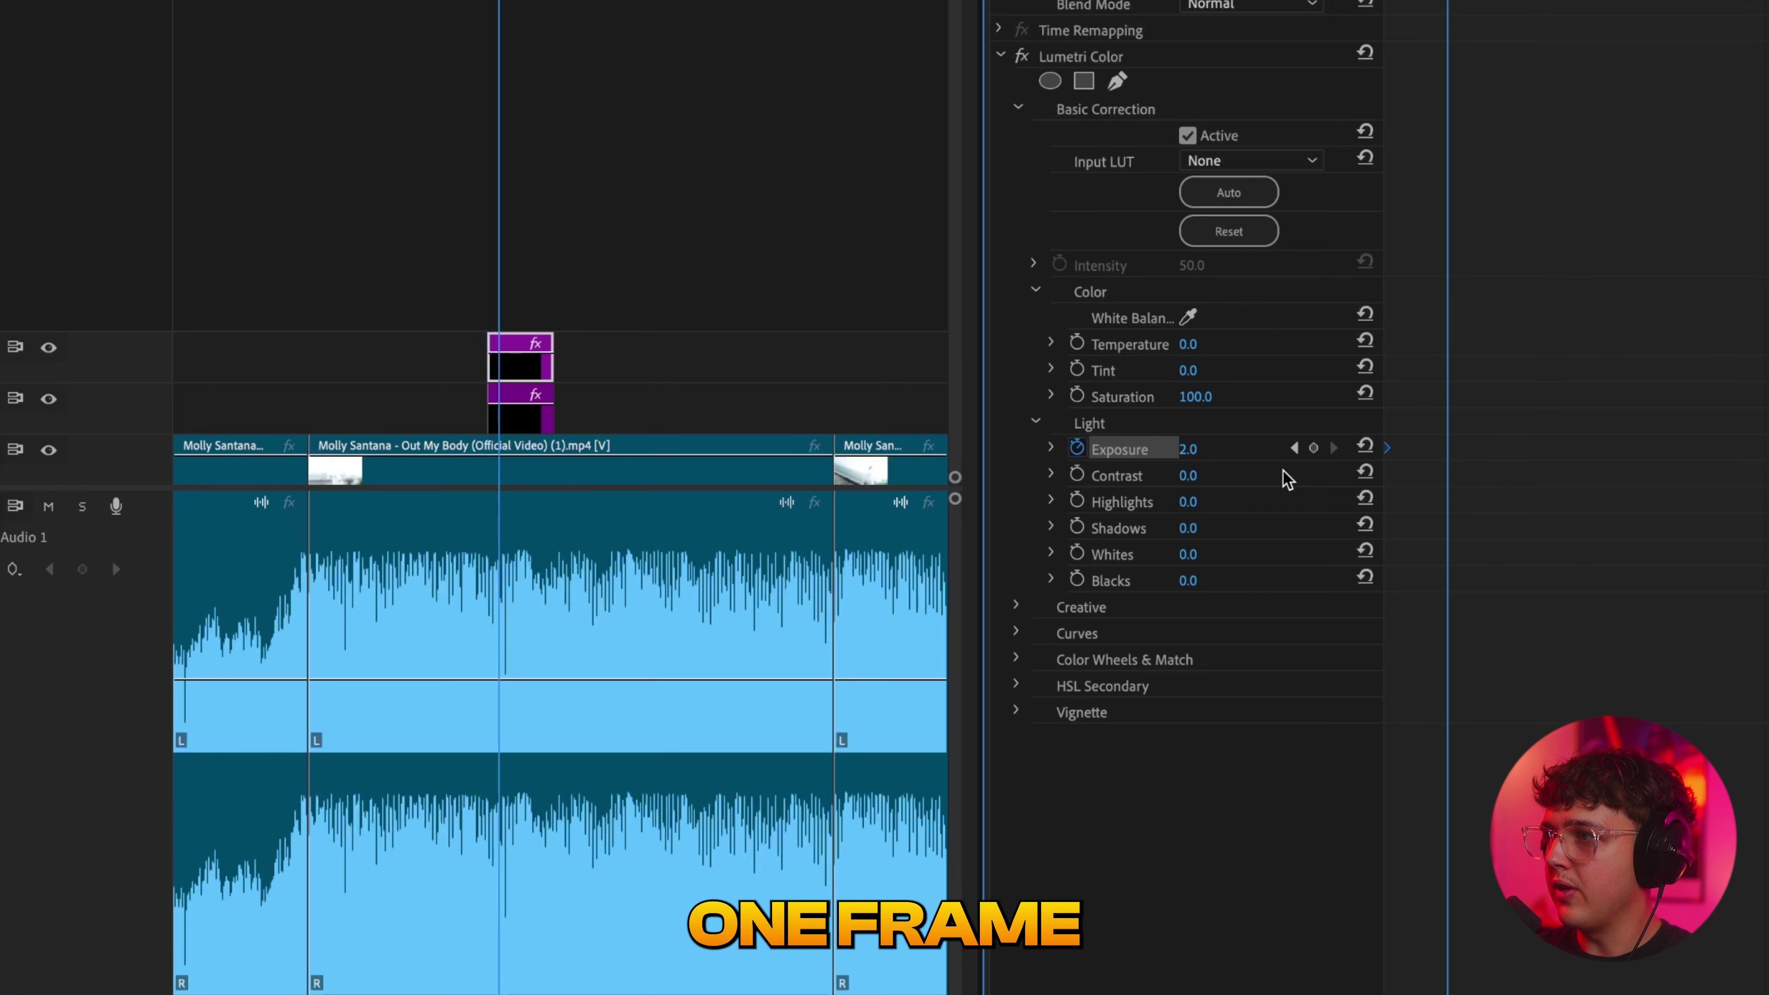
click(1191, 448)
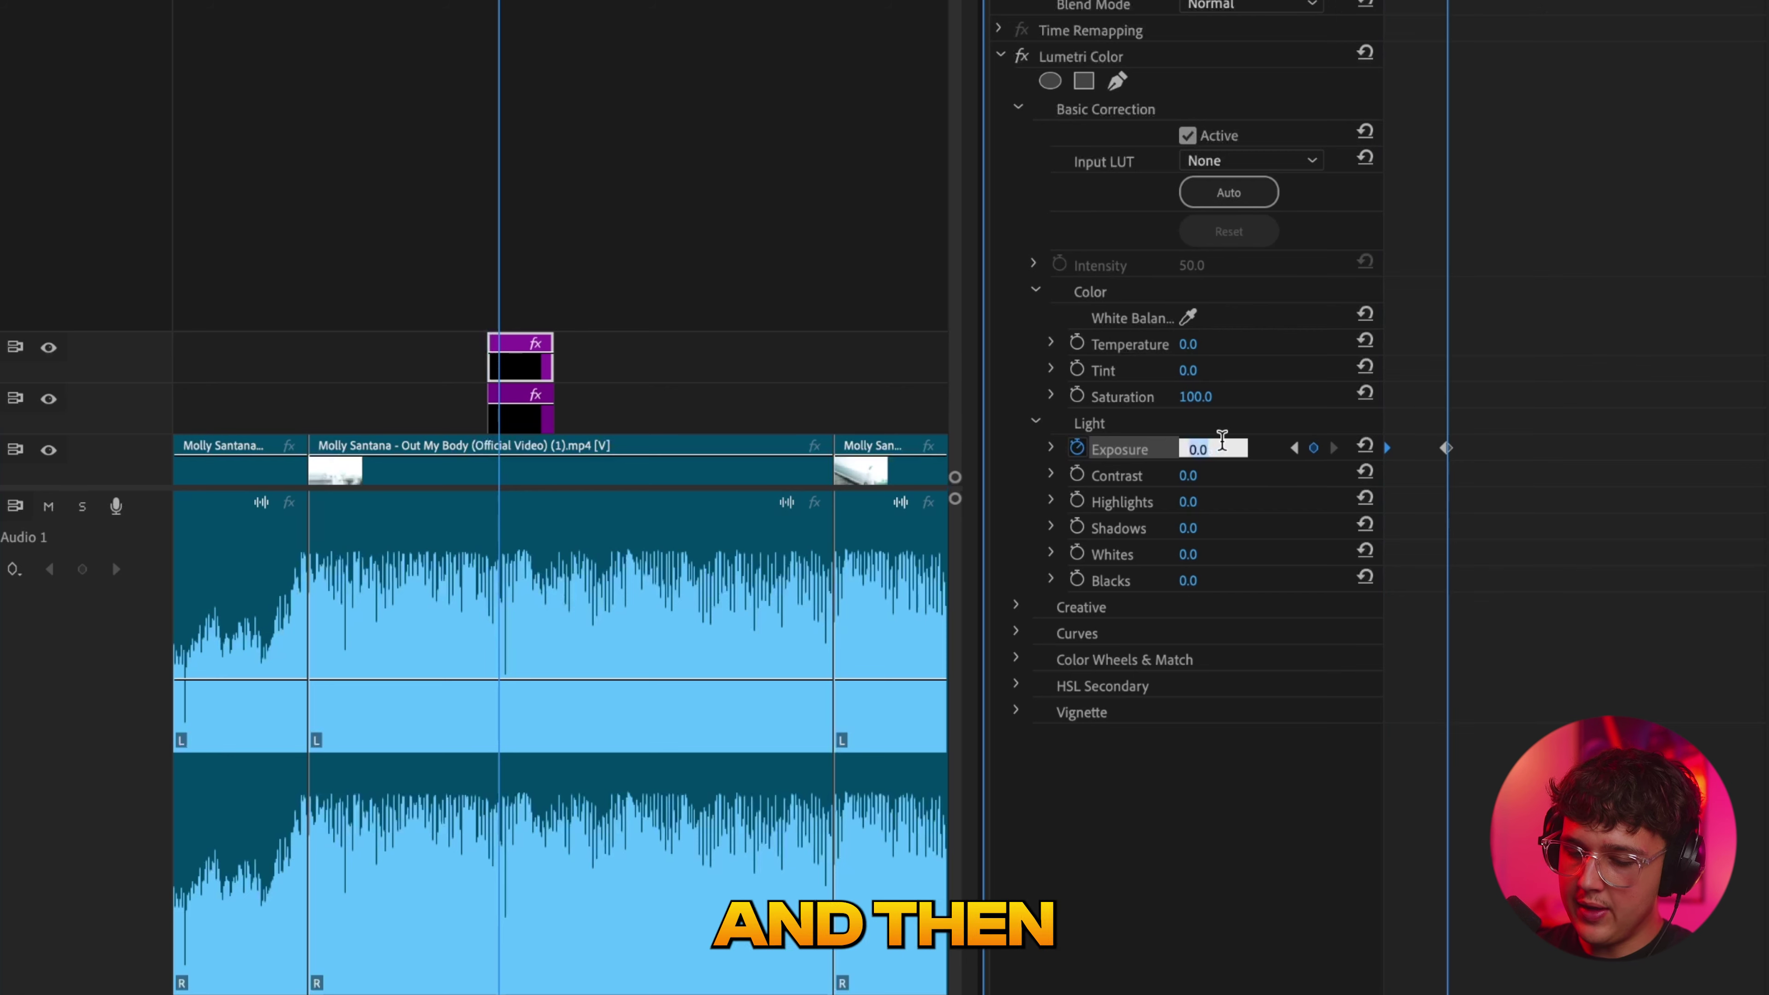
text(-2)
key(Return)
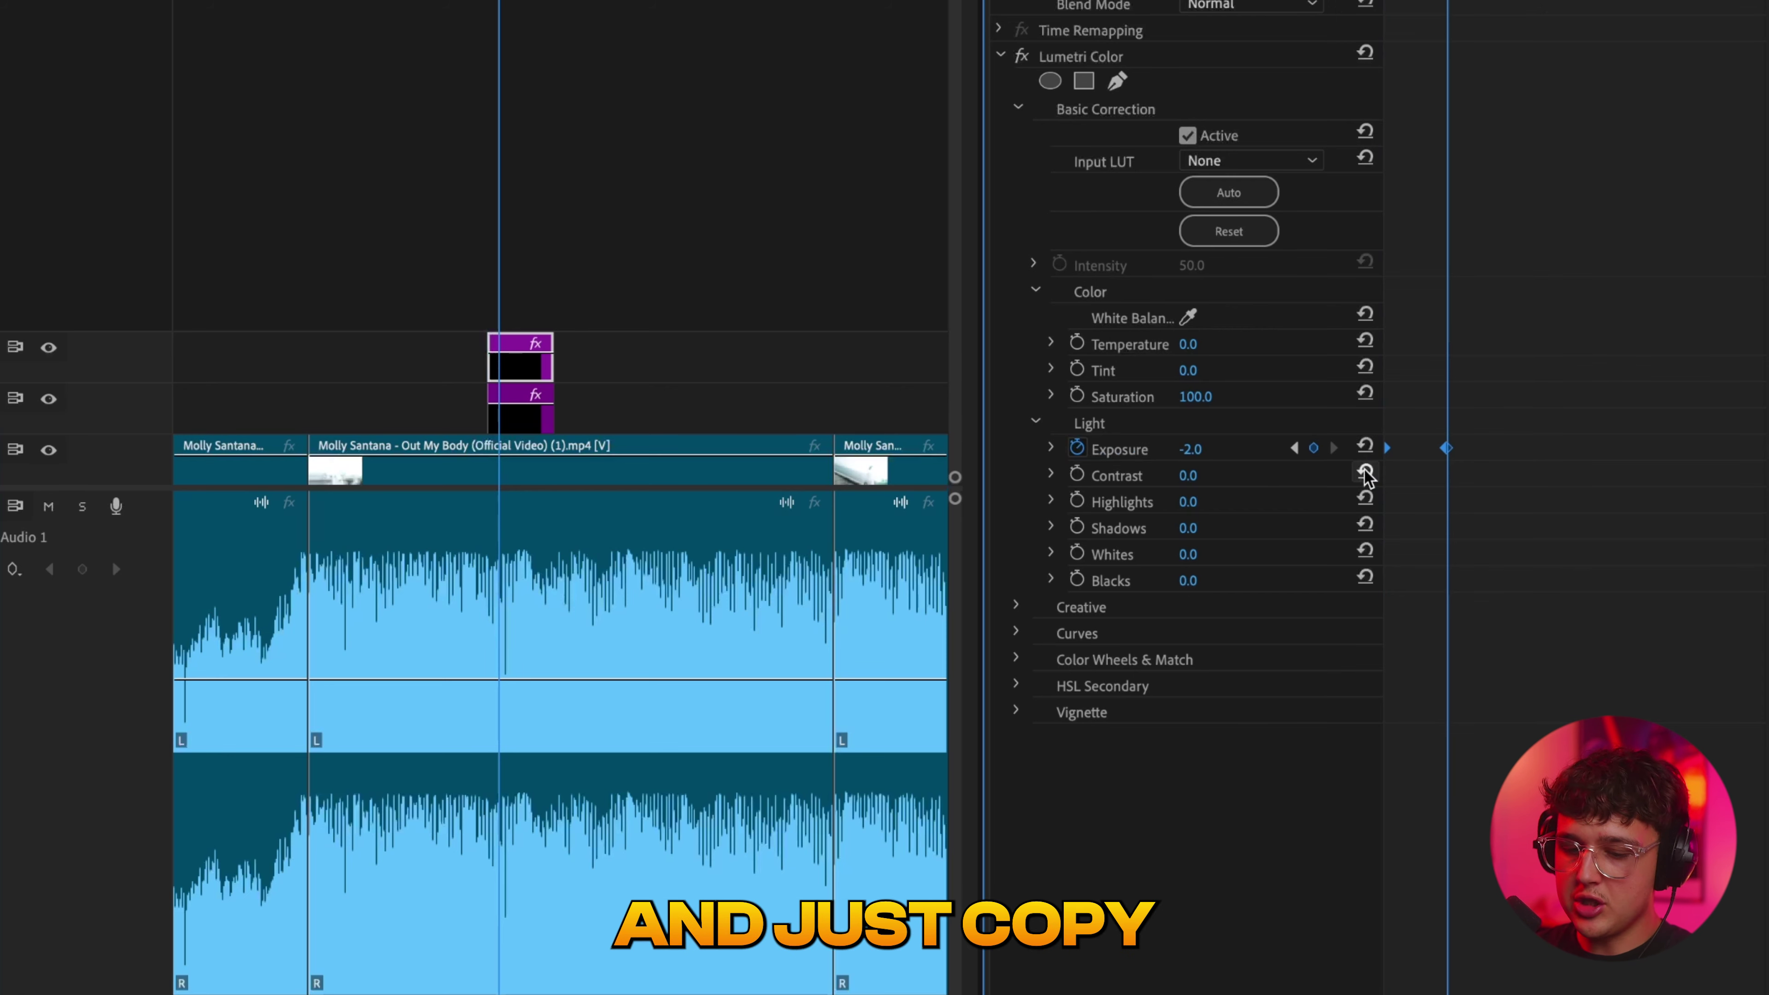
Repeat the 2 and -2 Exposure keyframes alternately on each remaining frame of the upper adjustment layer and play back the flicker
key(Right)
key(ctrl+v)
key(Right)
key(Right)
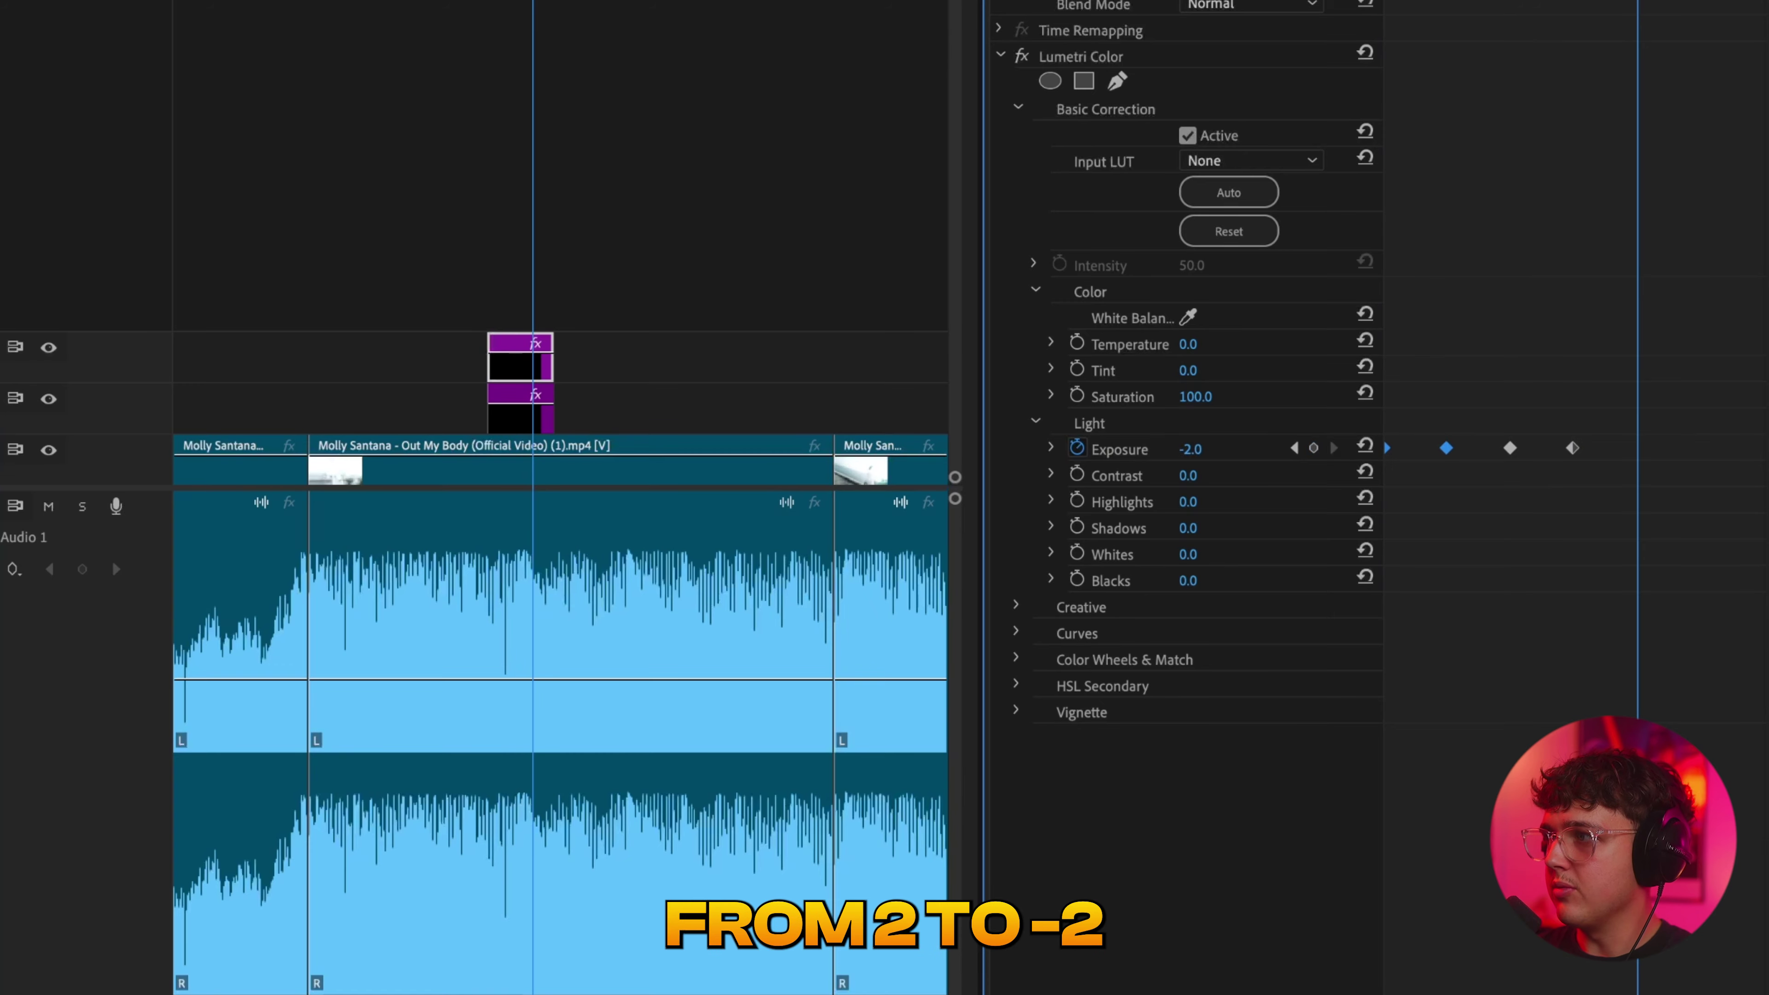
drag(1697, 72, 1732, 72)
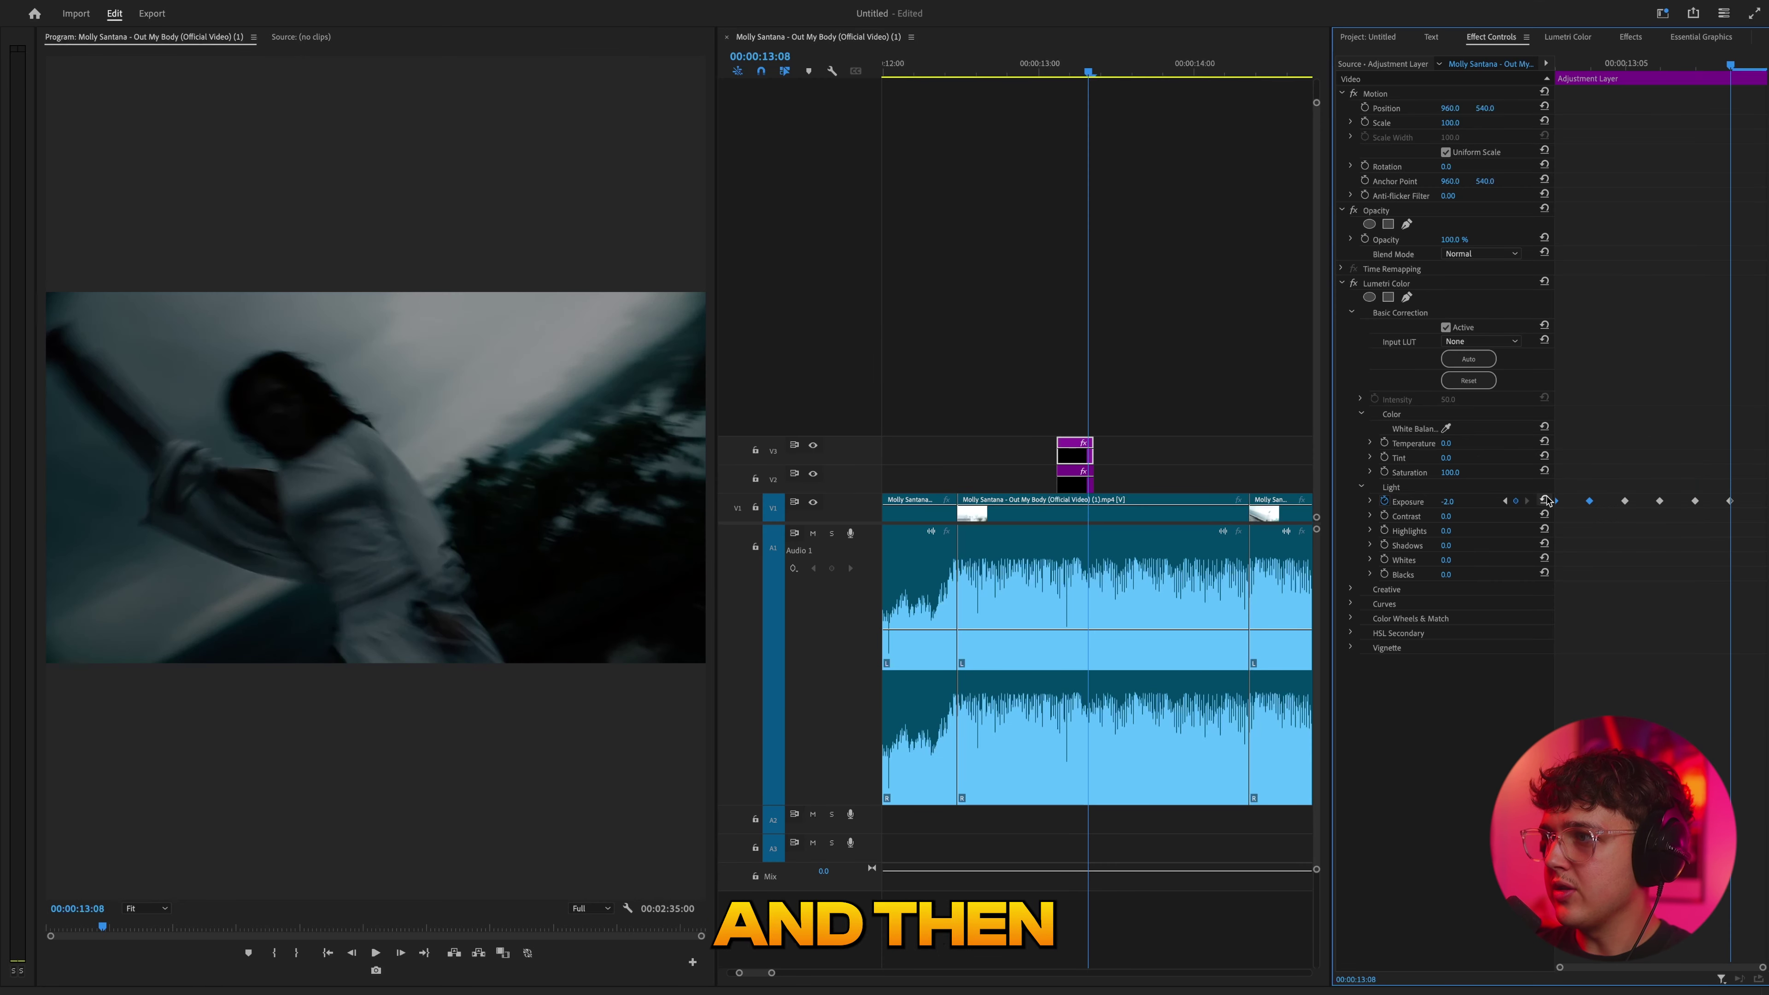
drag(1688, 485, 1701, 510)
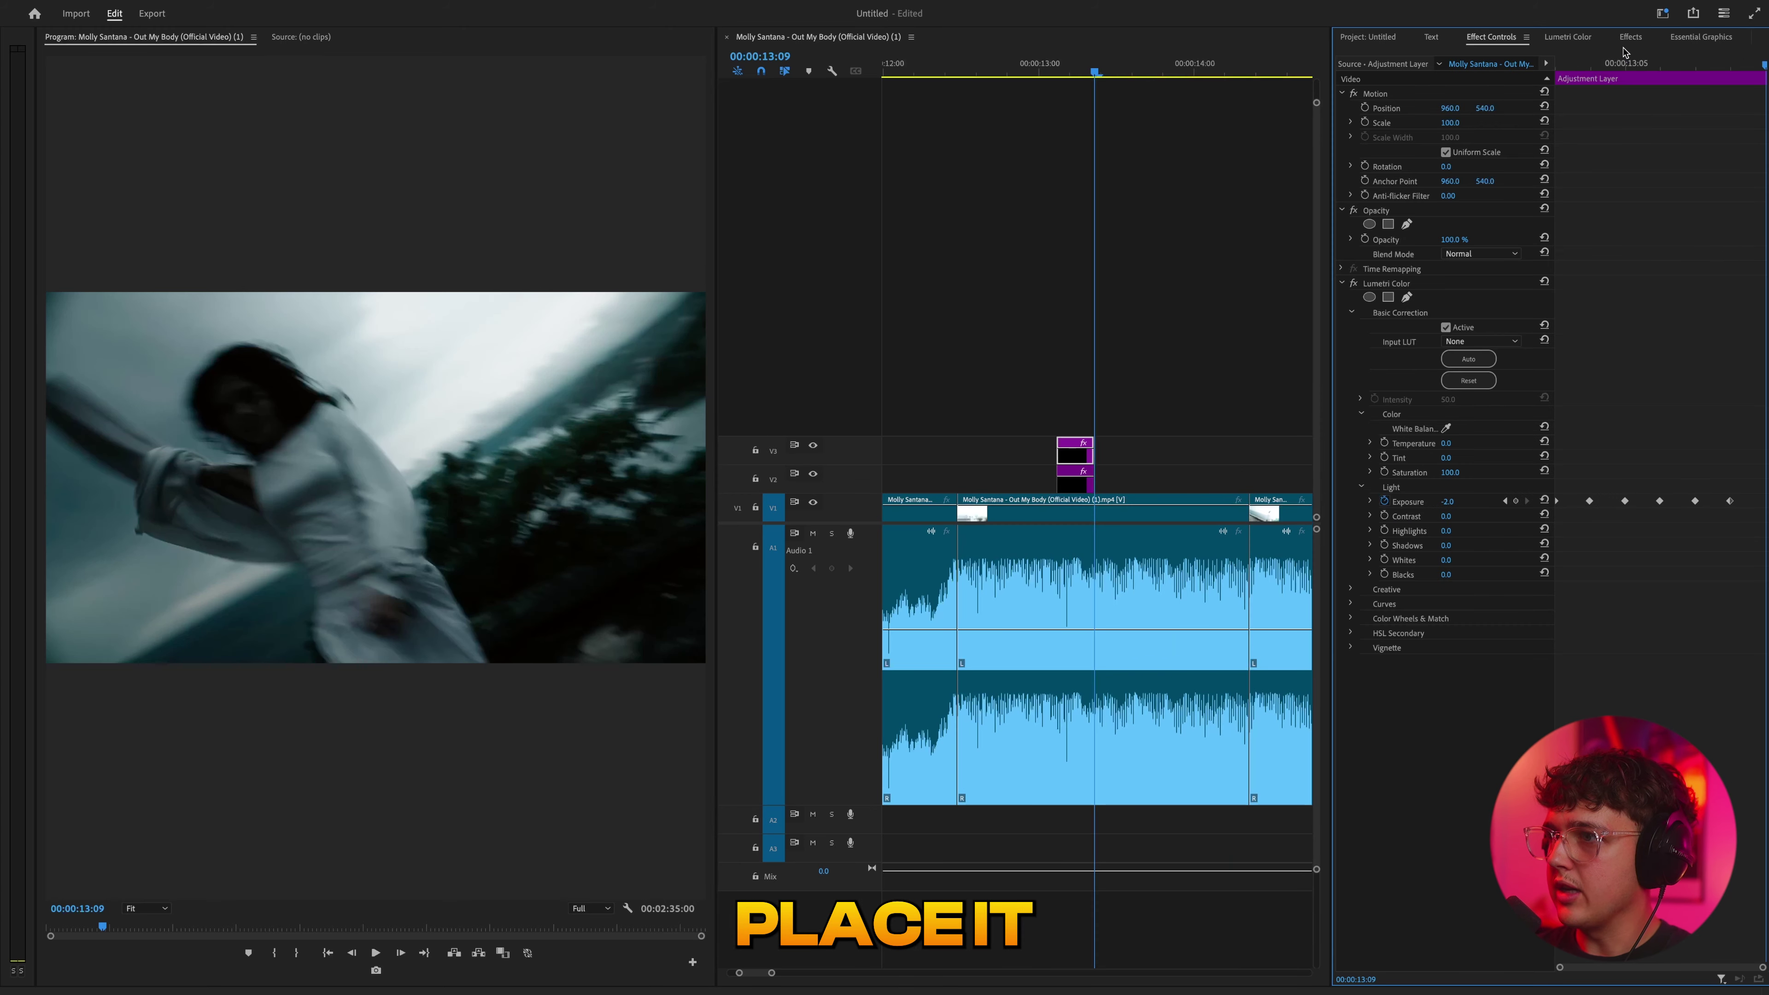
key(shift+Left)
key(space)
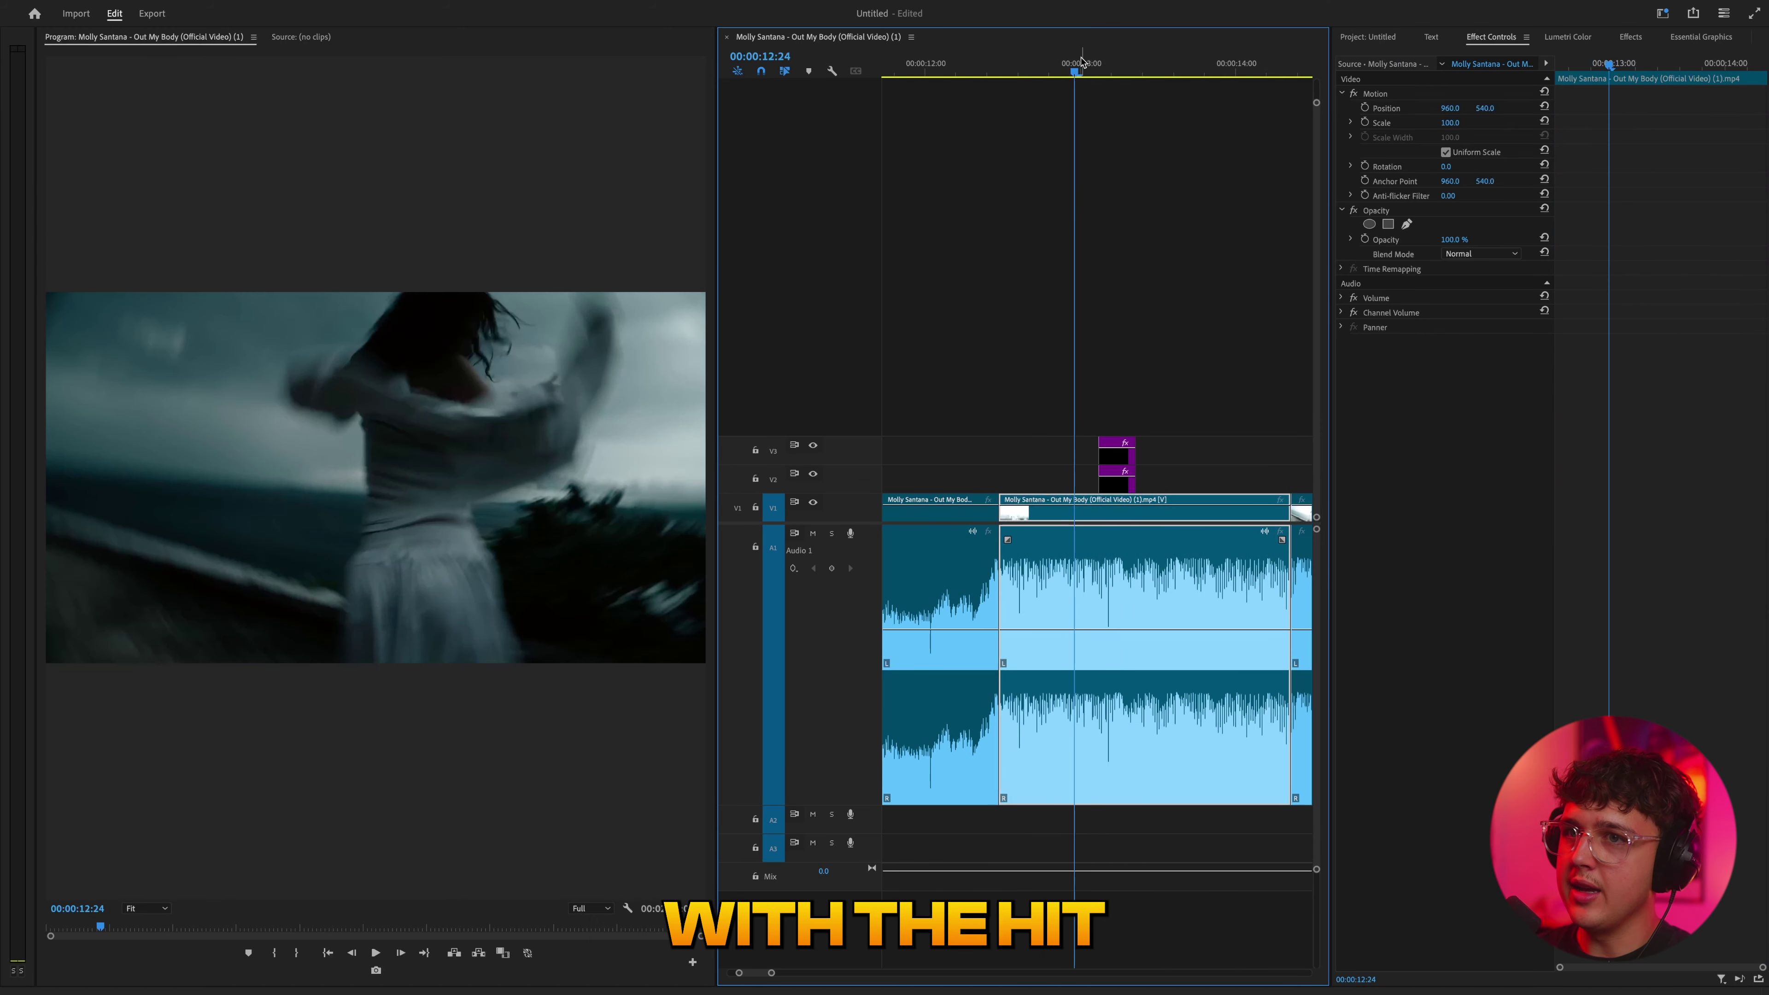
Move the flicker adjustment layer along V3 to the next 808 hit, around 00:00:13:15, and play back to check its timing
key(space)
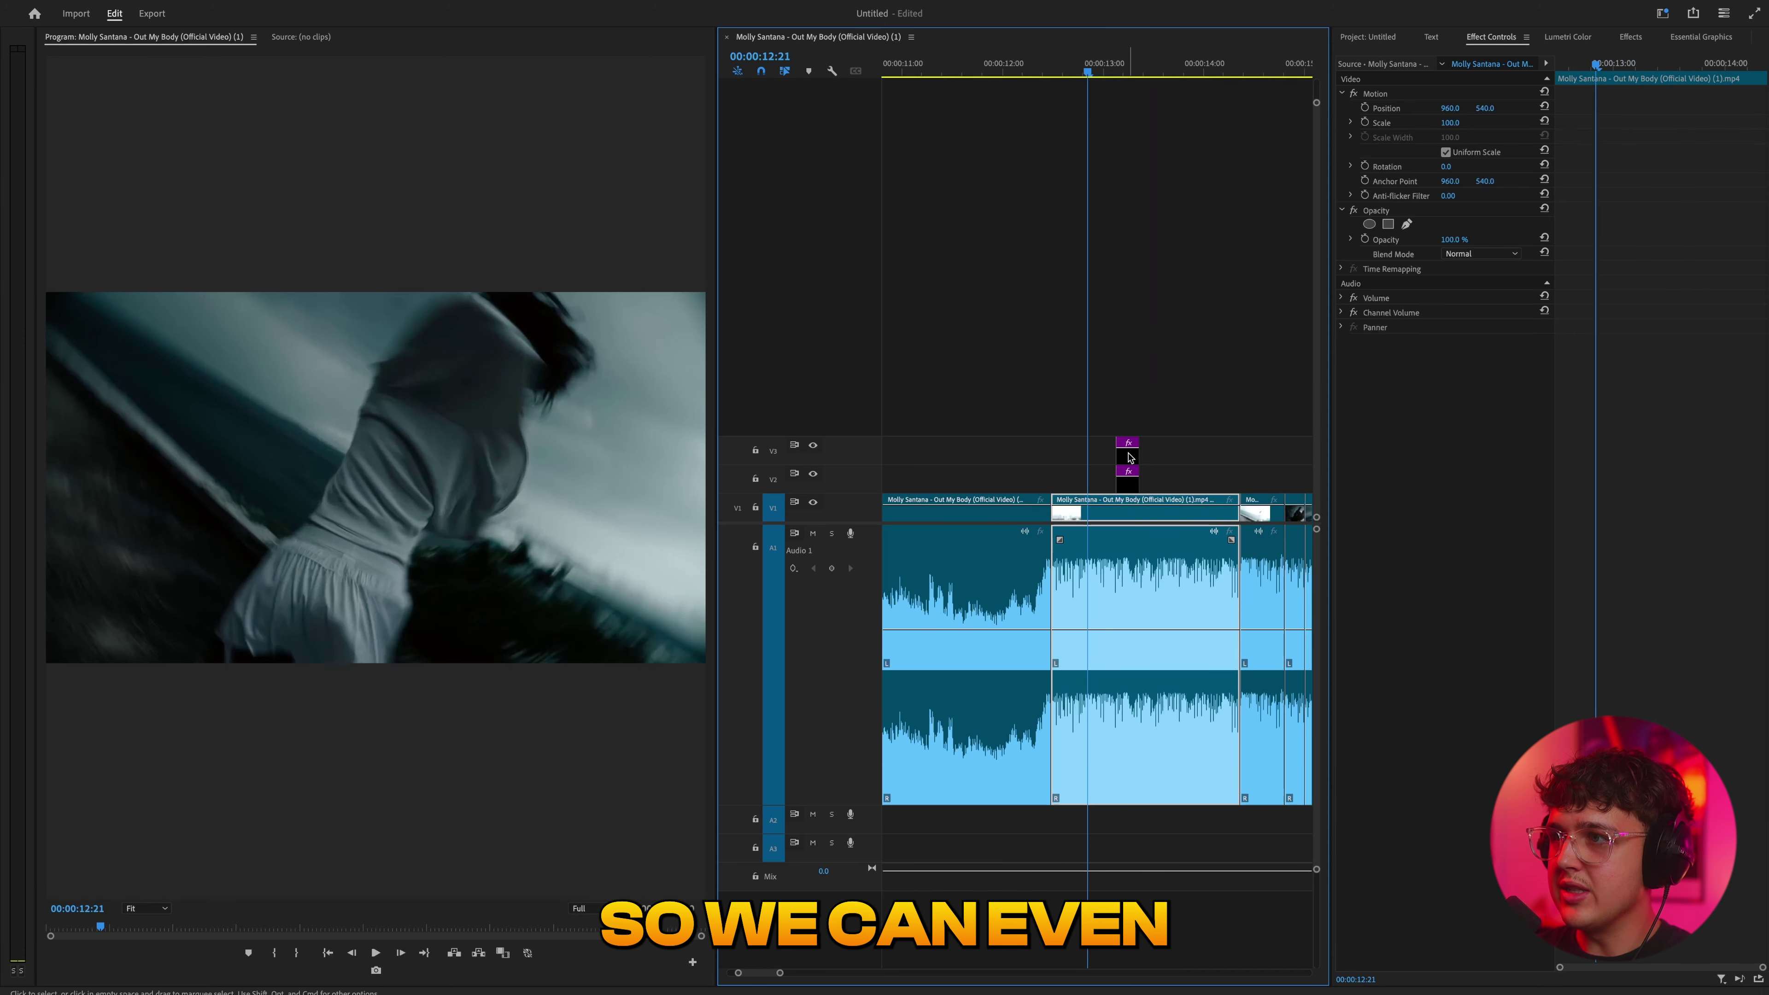
drag(1129, 457, 1185, 457)
drag(1043, 70, 1055, 69)
key(space)
click(1061, 68)
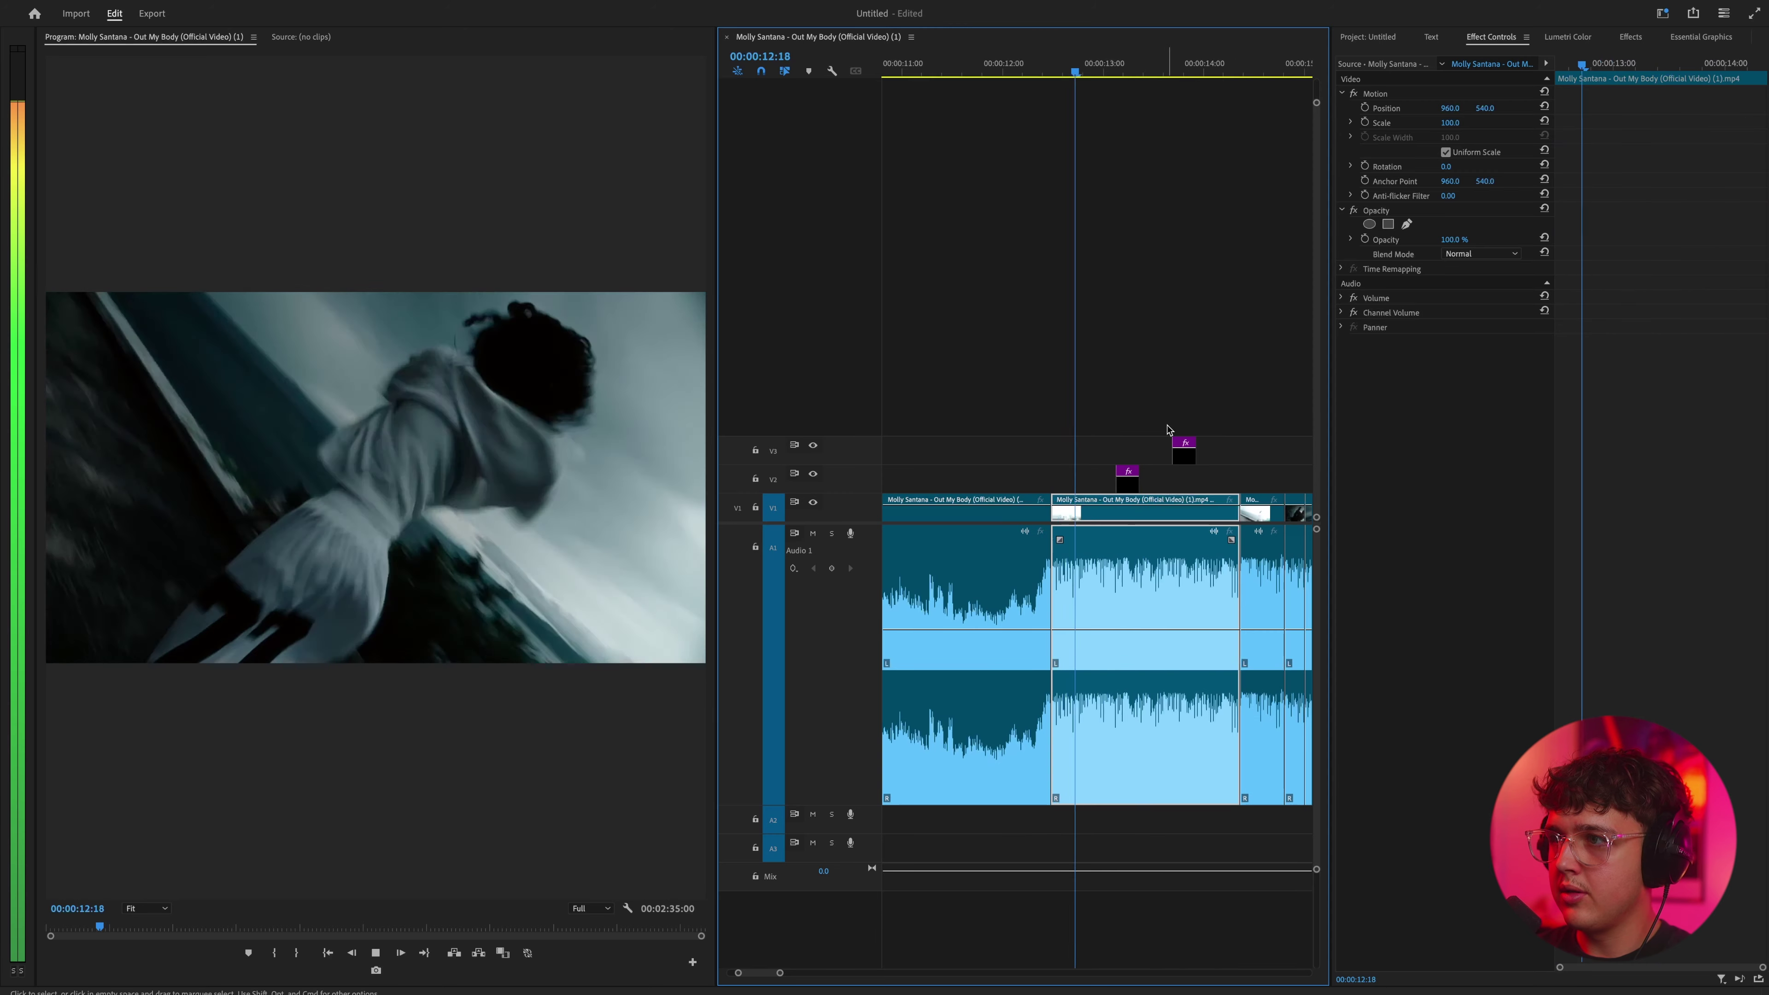
drag(1184, 462, 1170, 460)
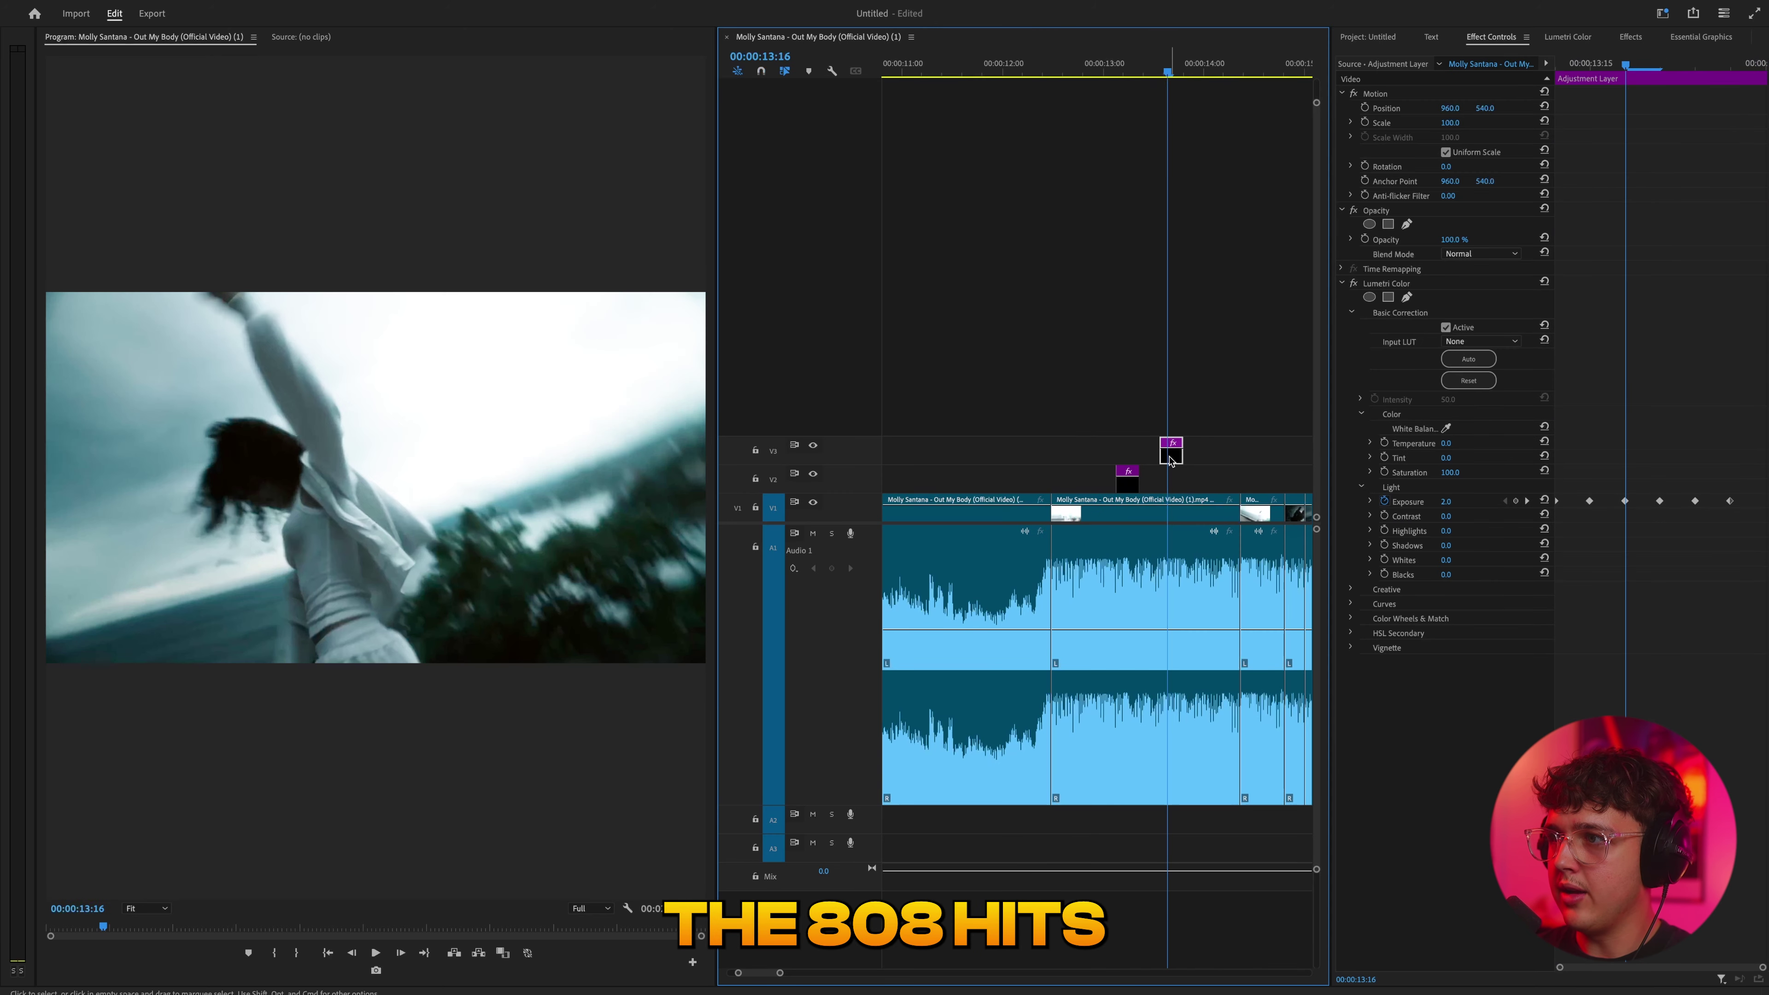
click(1095, 69)
key(space)
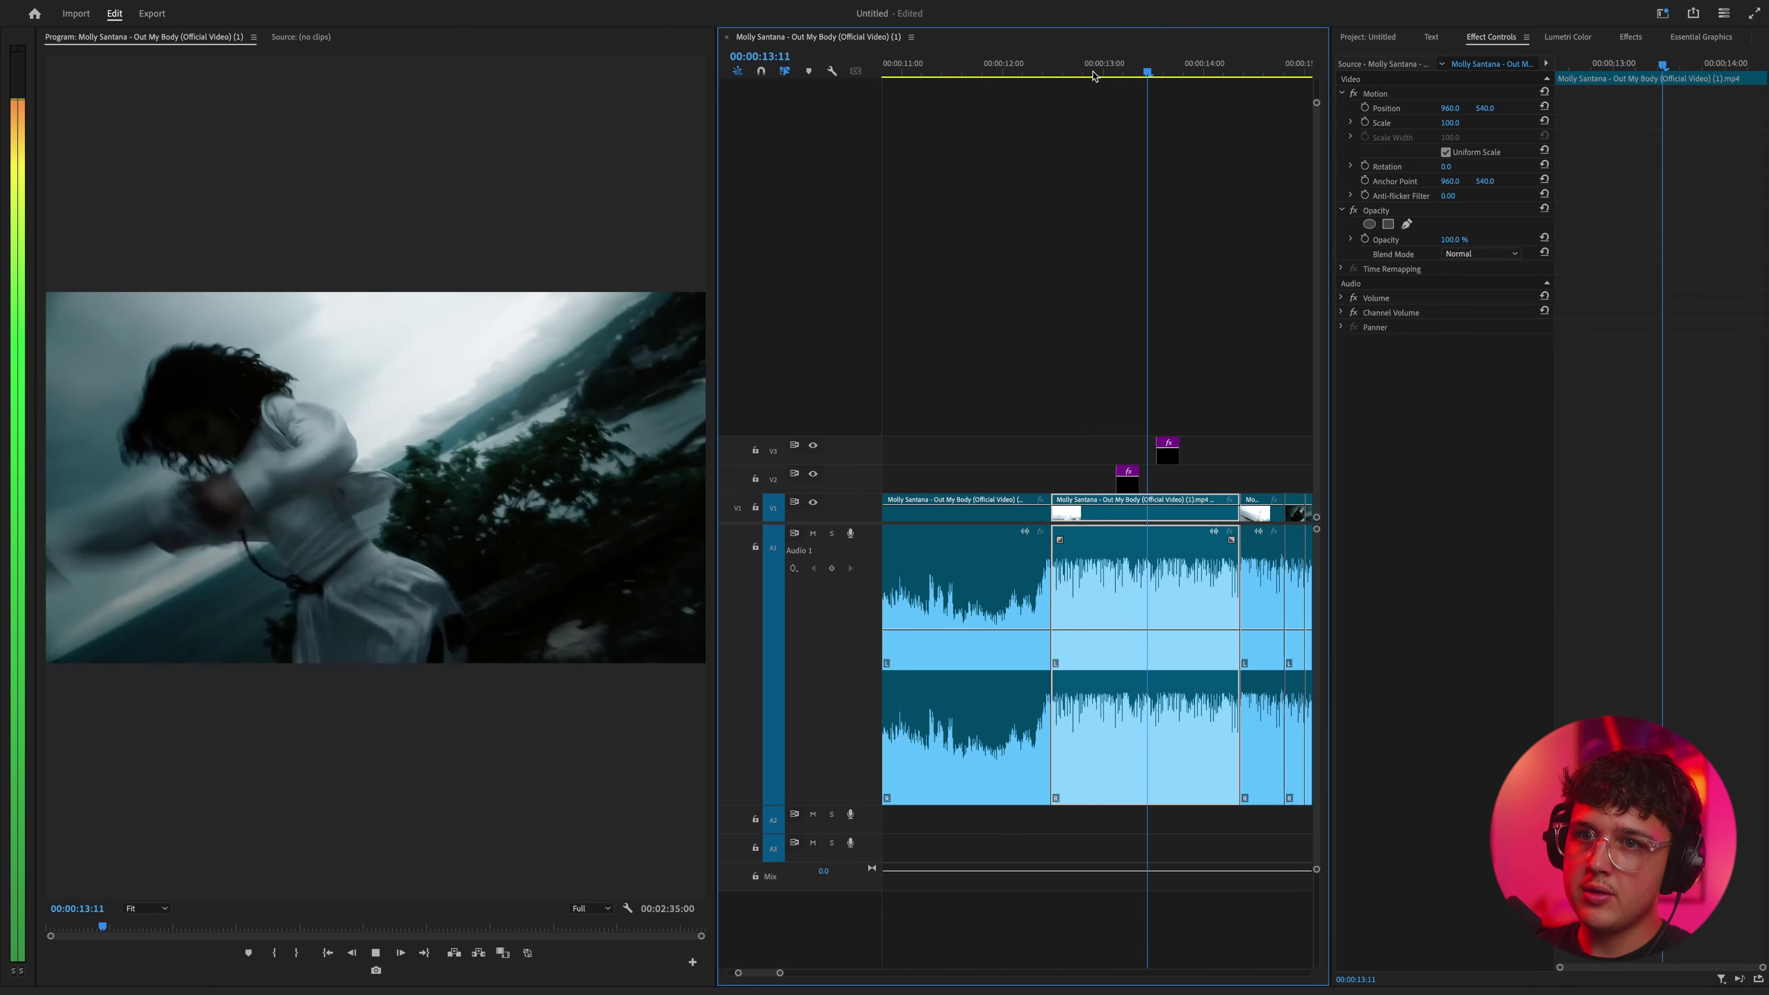
click(1092, 71)
click(1093, 71)
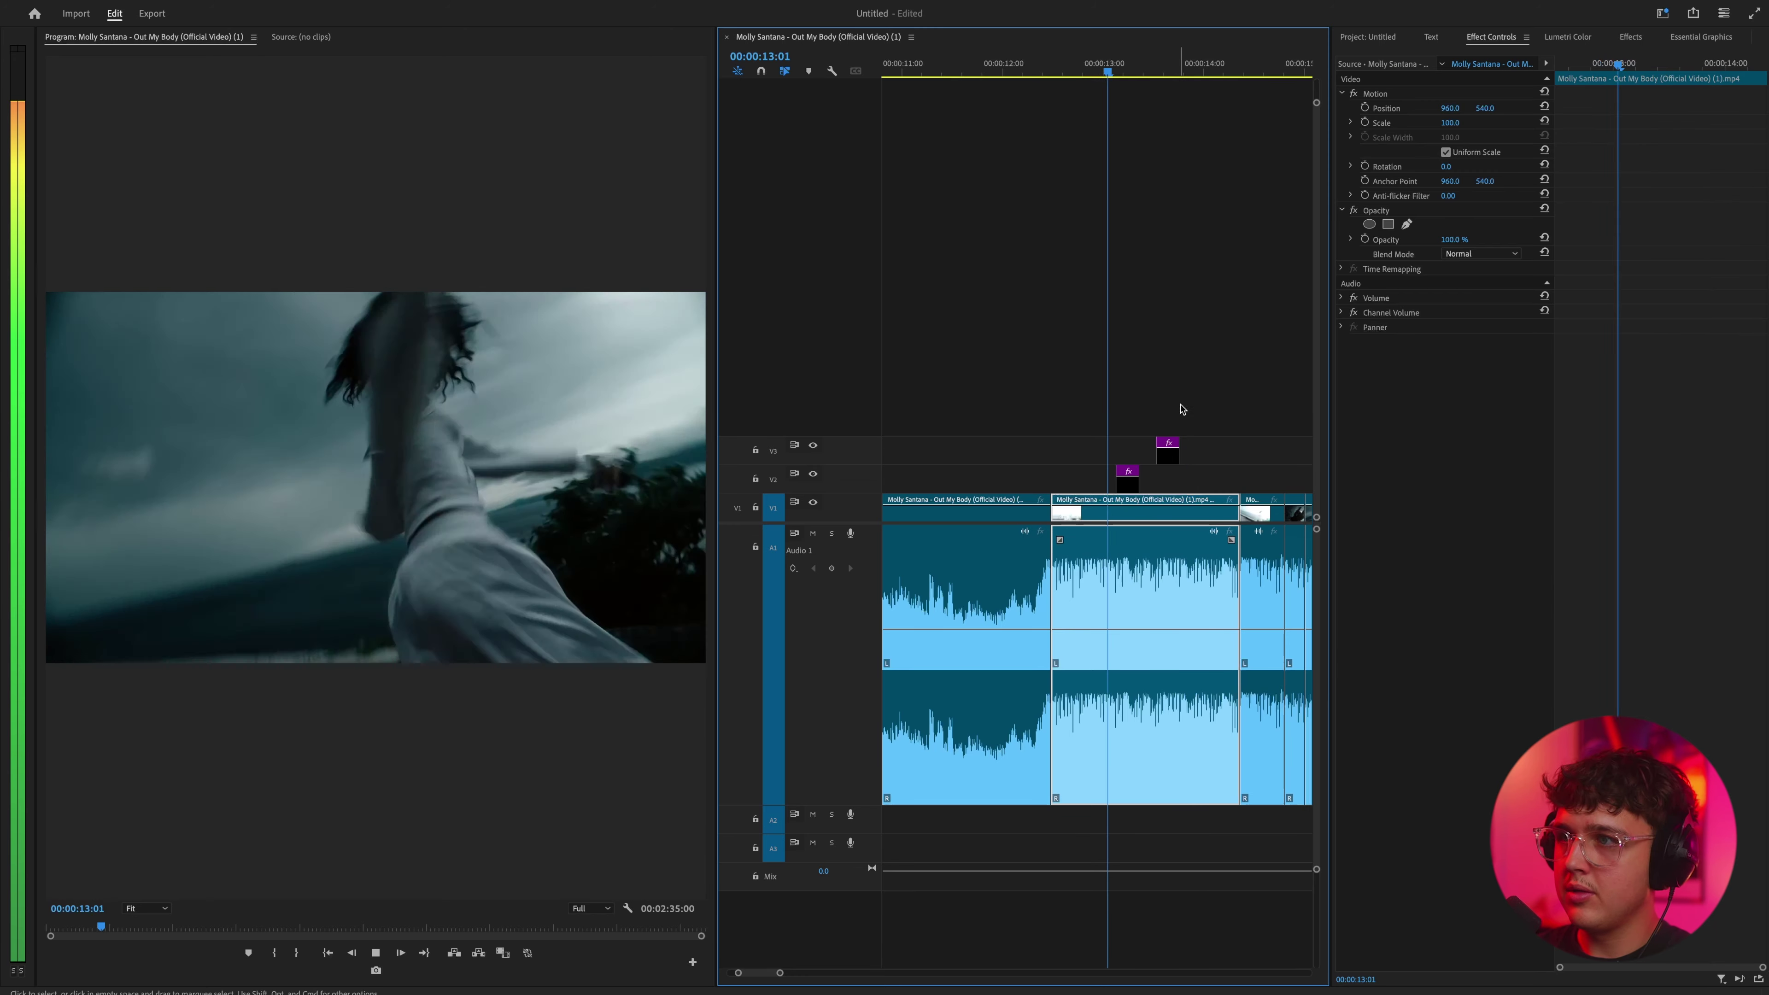
key(space)
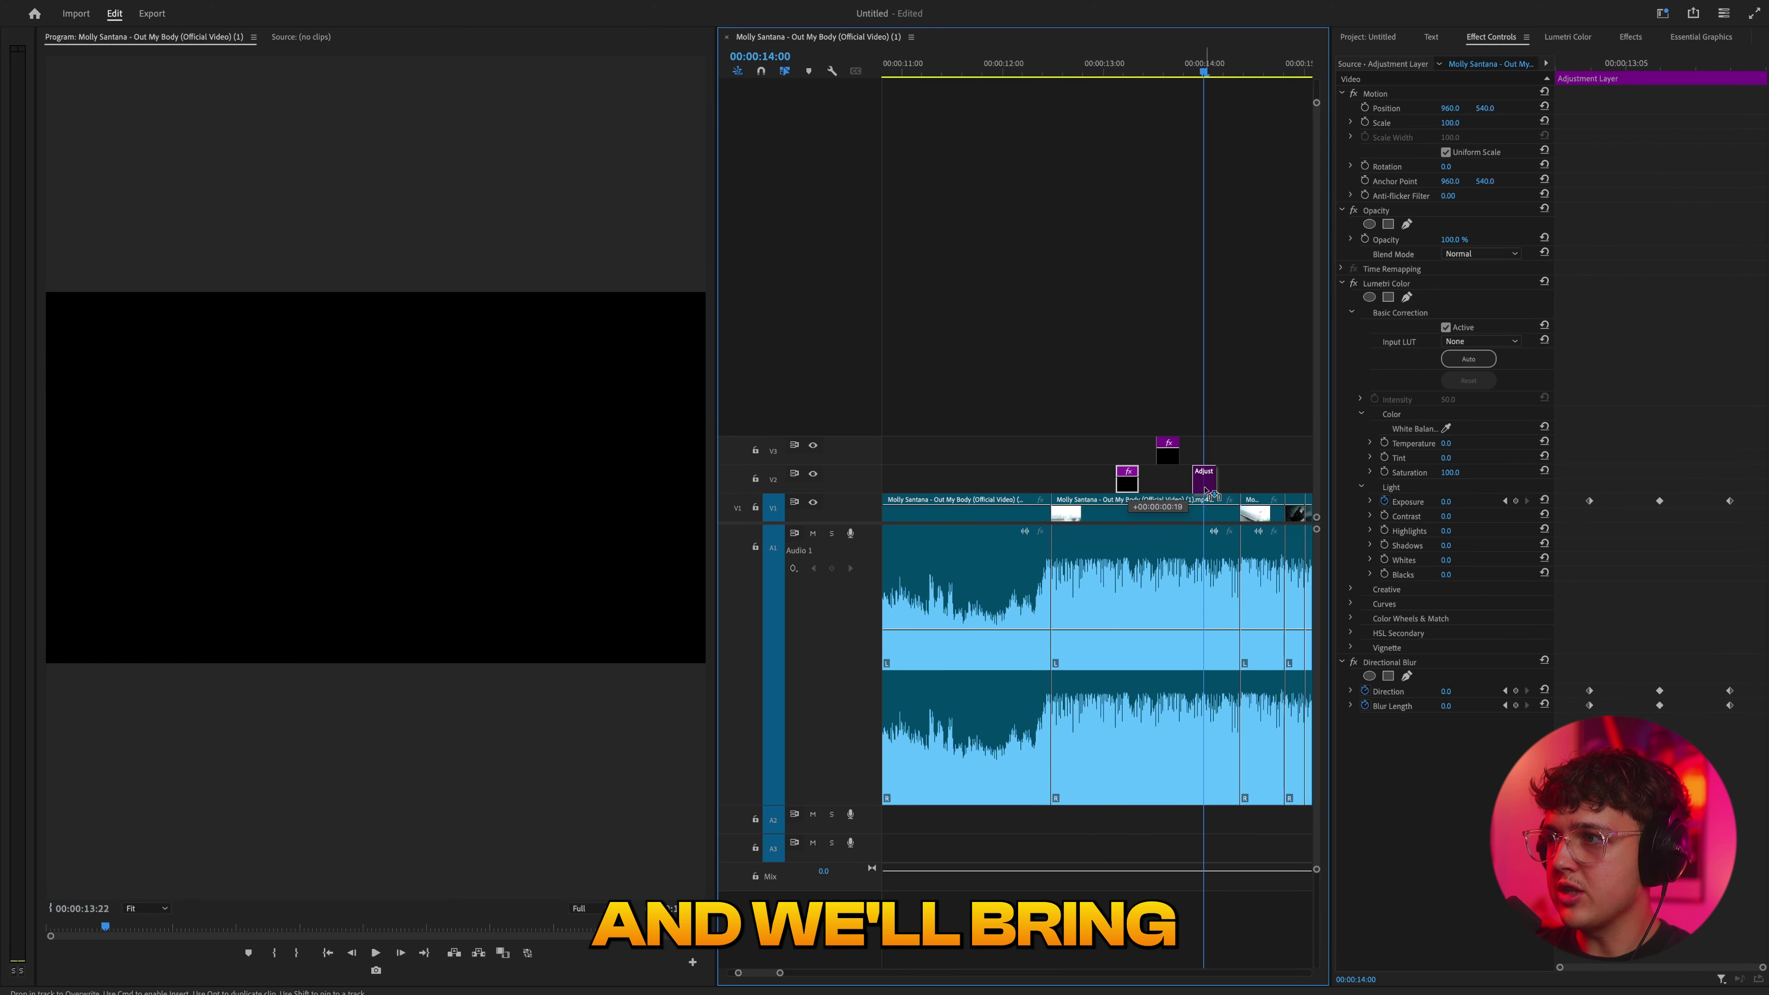
Duplicate the blur-flash adjustment layer on V2 to the following beat around 00:00:14:00 and select the copy
drag(1206, 490, 1204, 490)
scroll(1184, 490, right, 1)
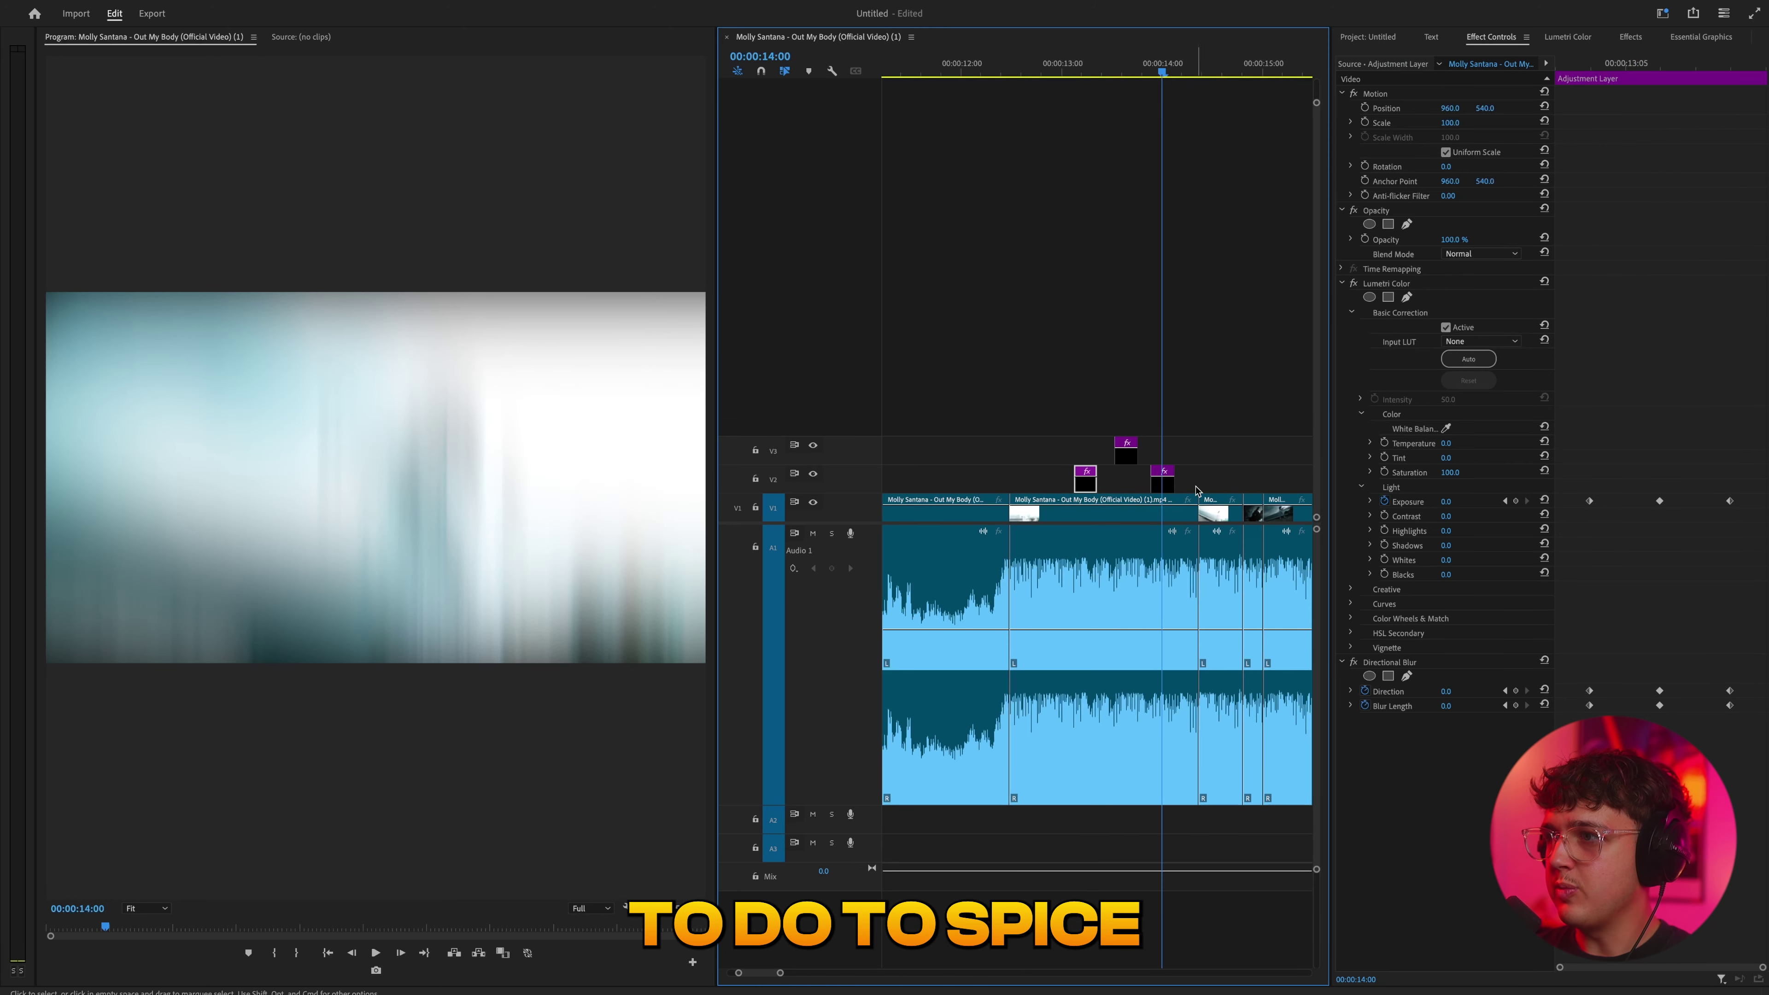
click(1158, 483)
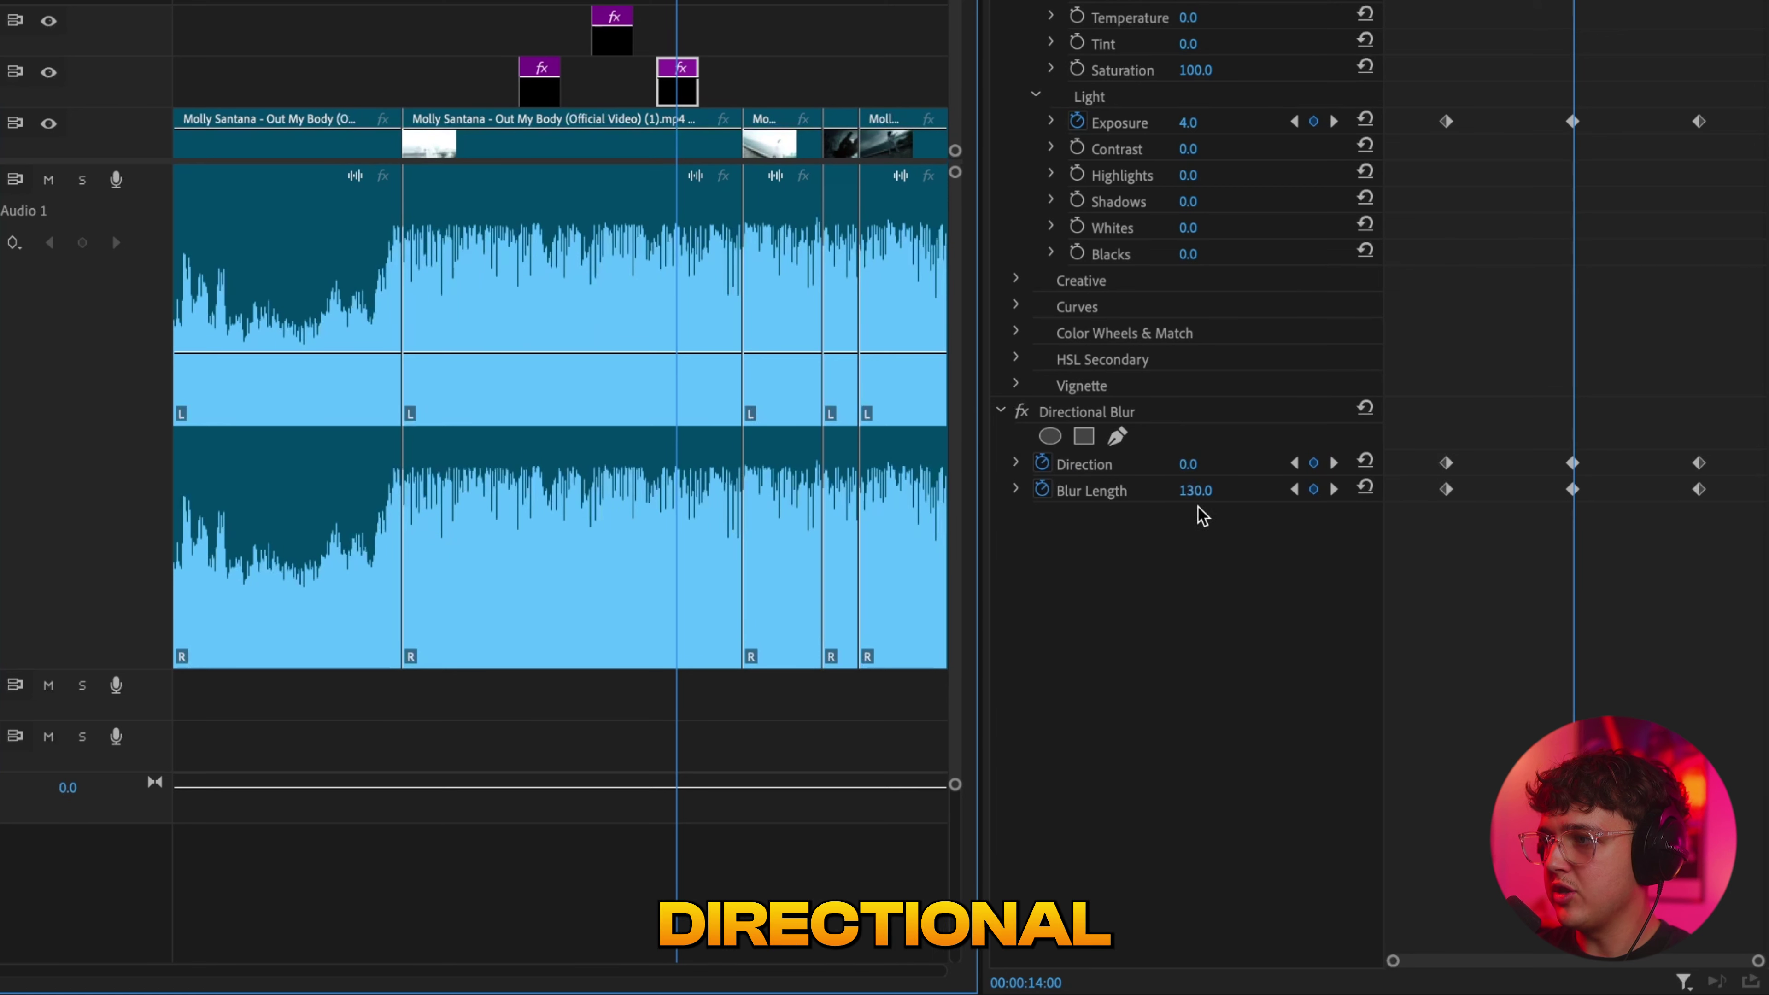
click(1045, 495)
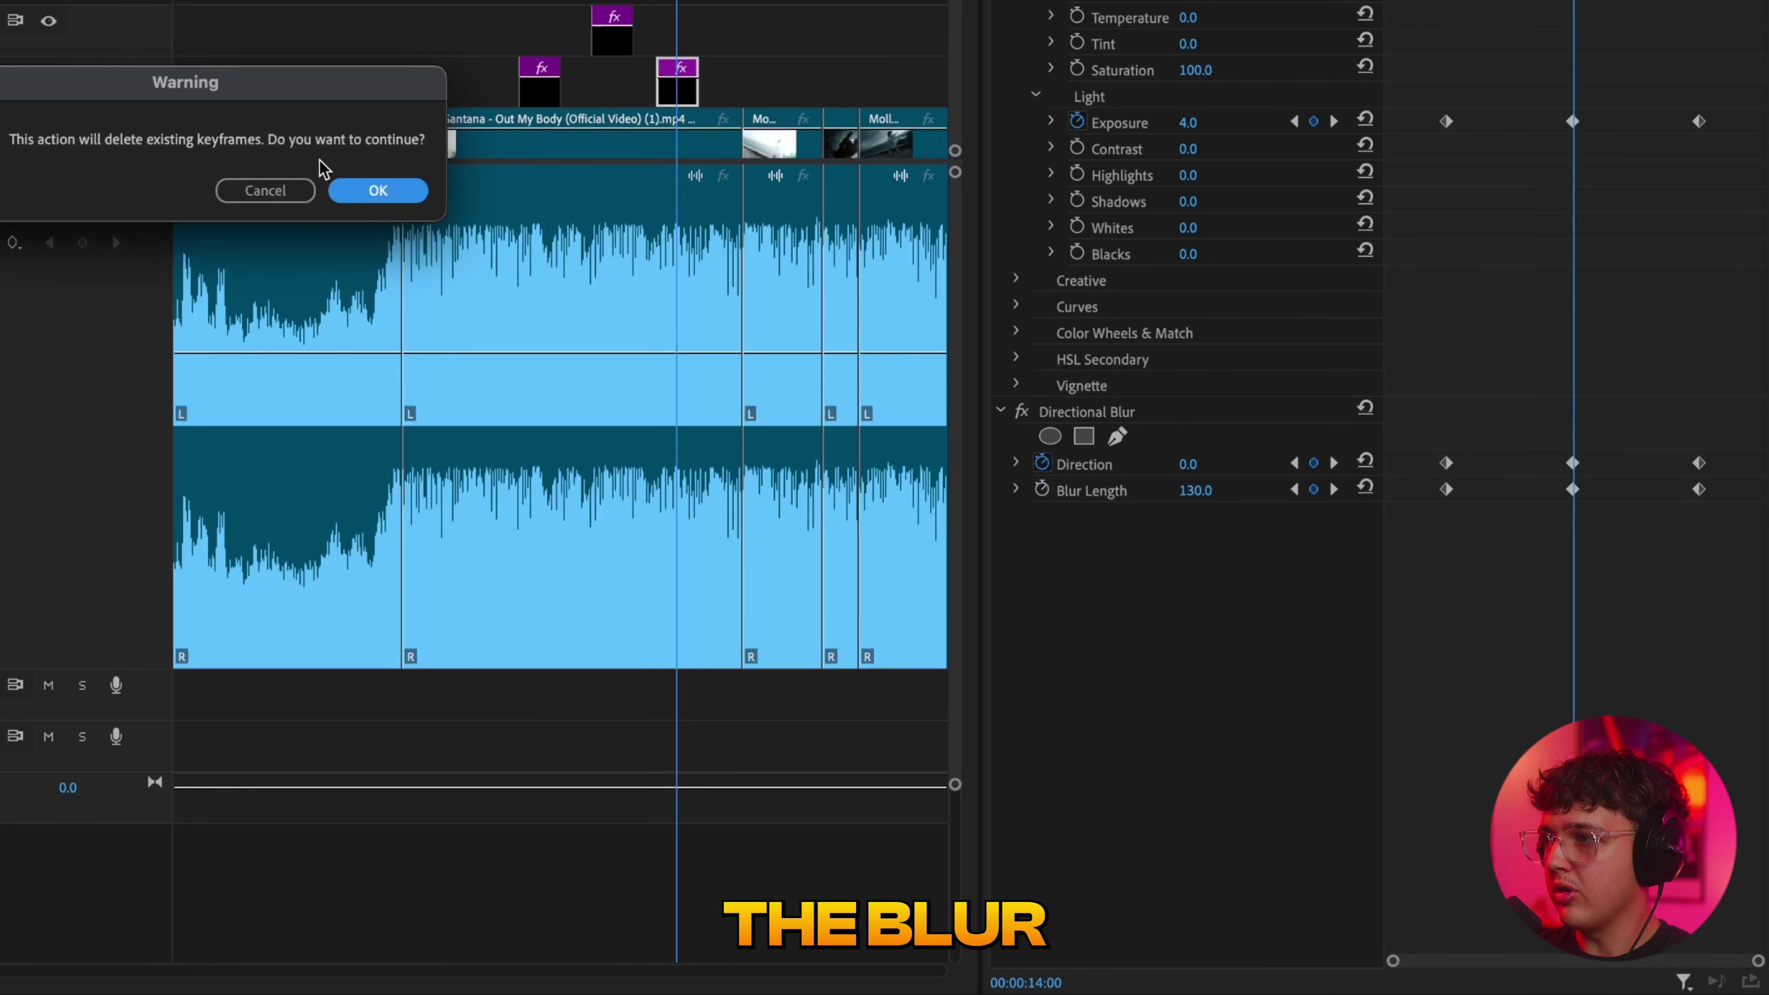
click(378, 190)
key(super+z)
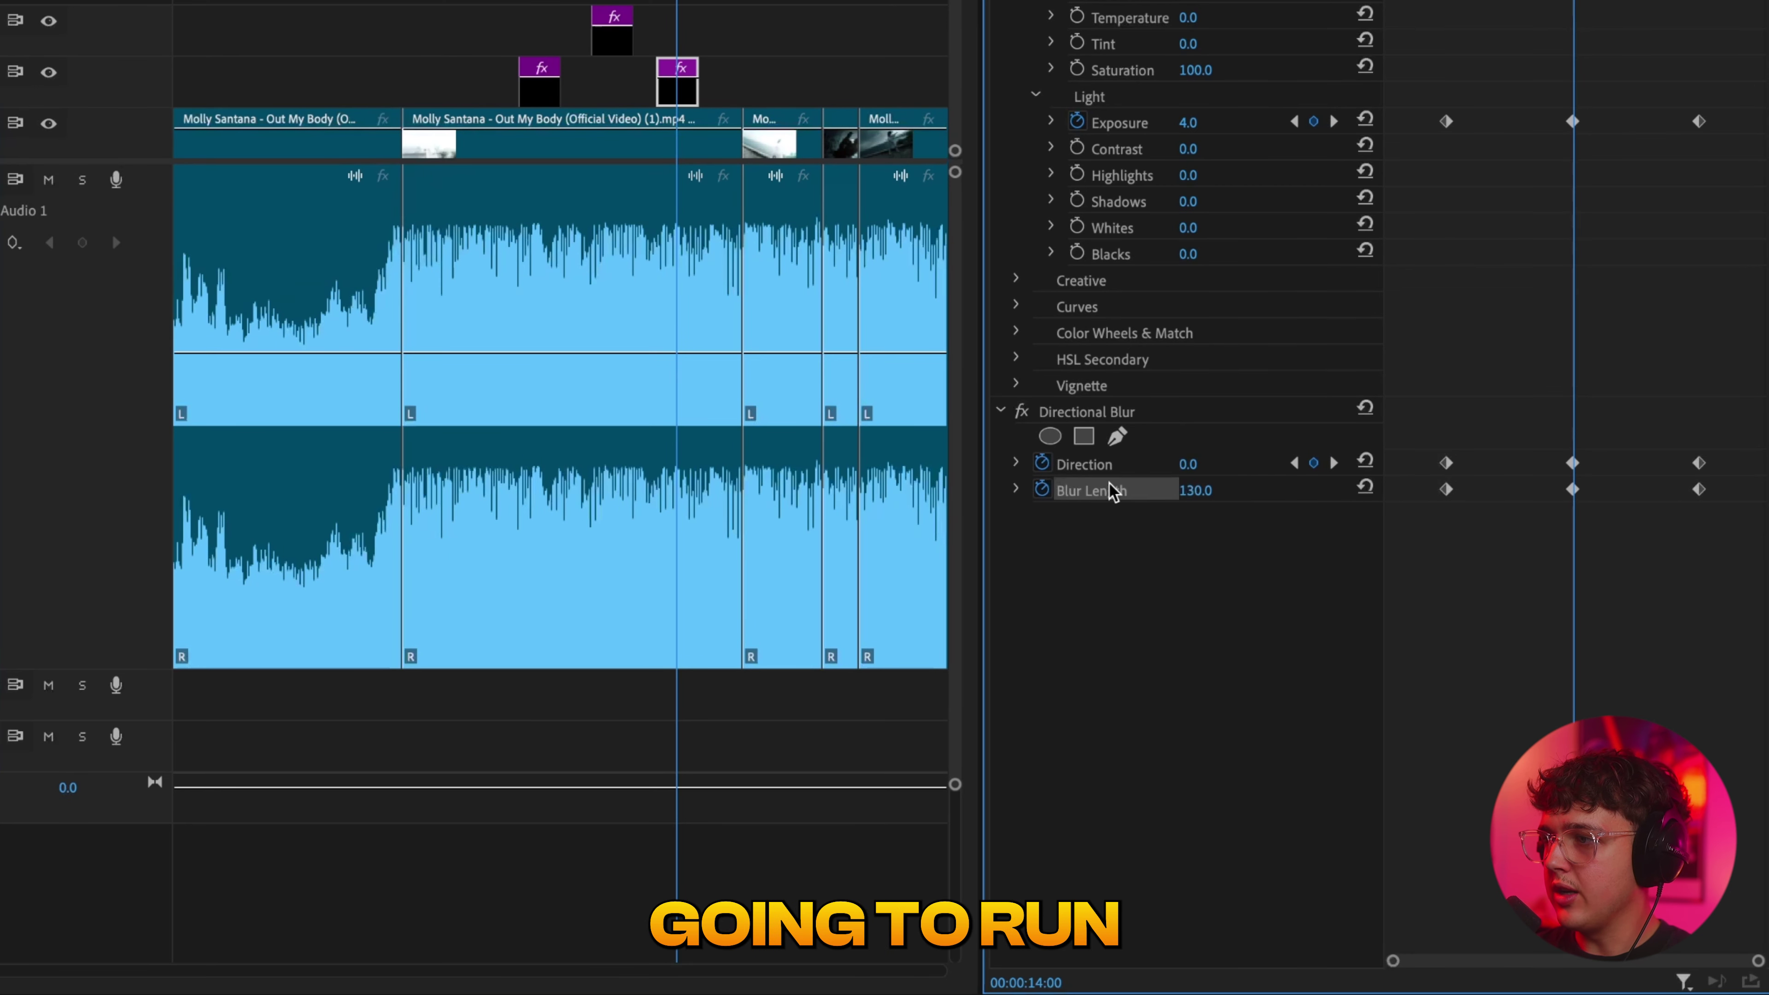
Remove the Directional Blur's Direction keyframes on the copied layer and set a constant direction of about 91°
click(1043, 463)
click(379, 192)
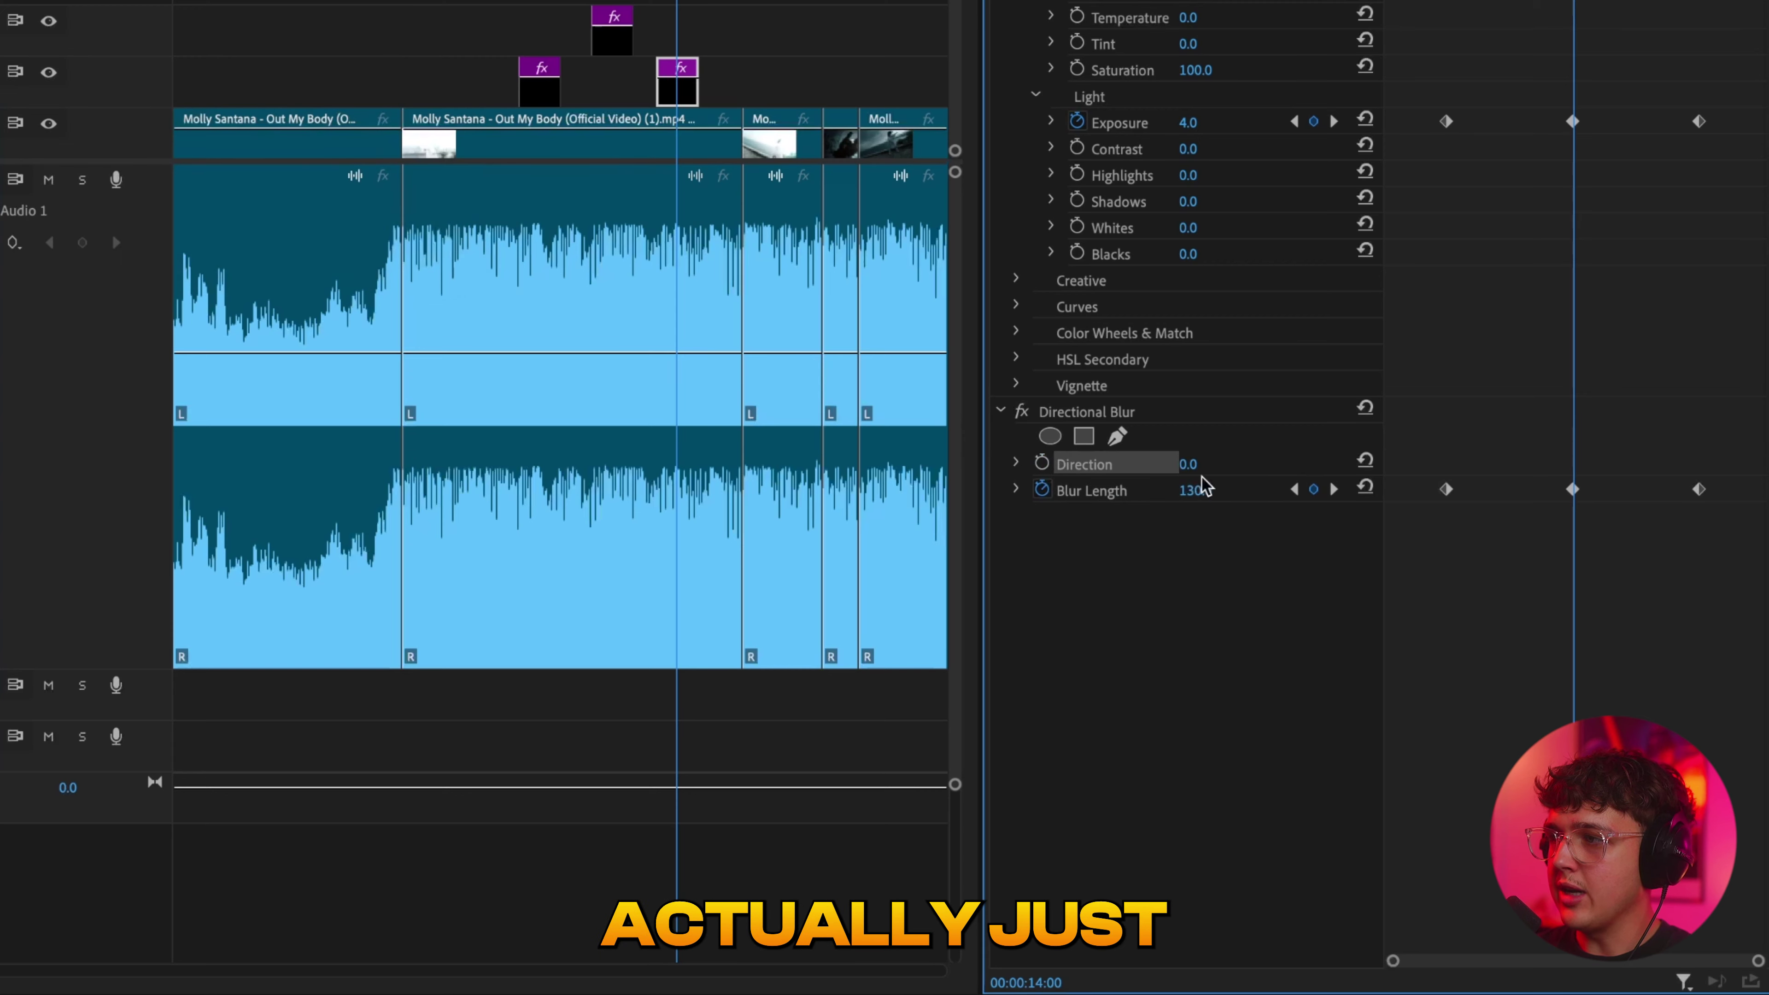
drag(1192, 464, 1206, 463)
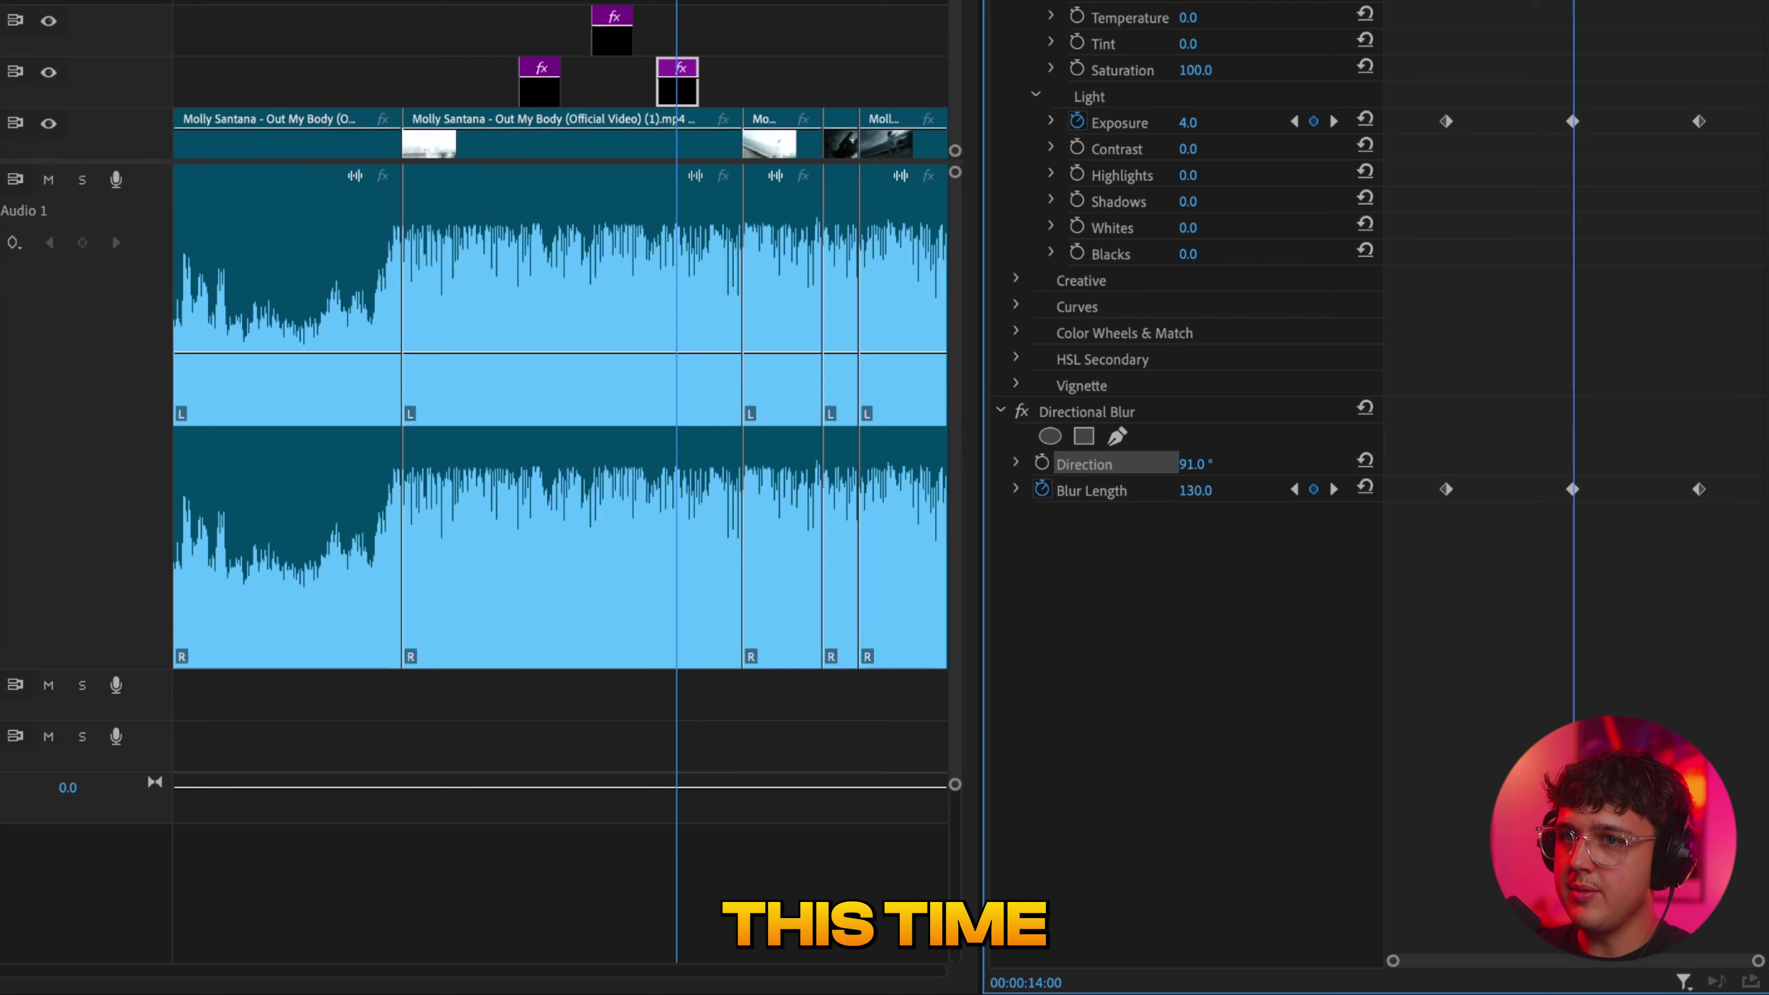
click(1223, 466)
key(Return)
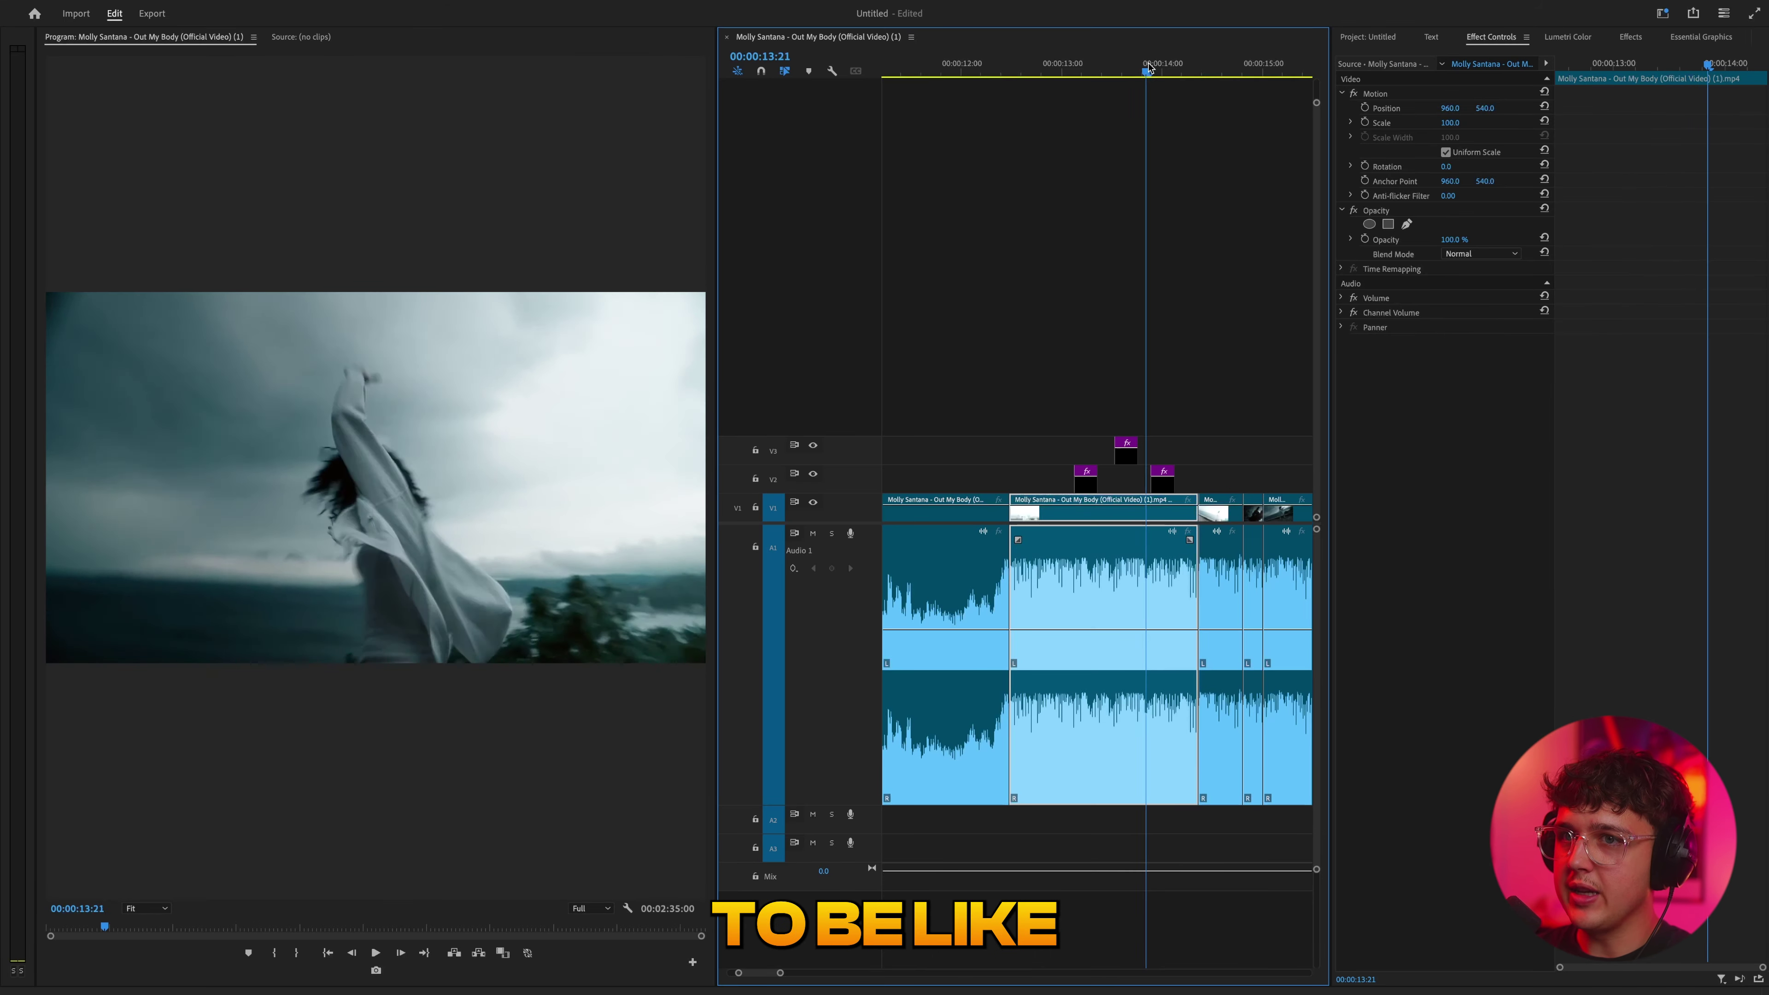
Play back the section from just before the first blur flash to check all three flashes against the beat
drag(1148, 68, 1074, 75)
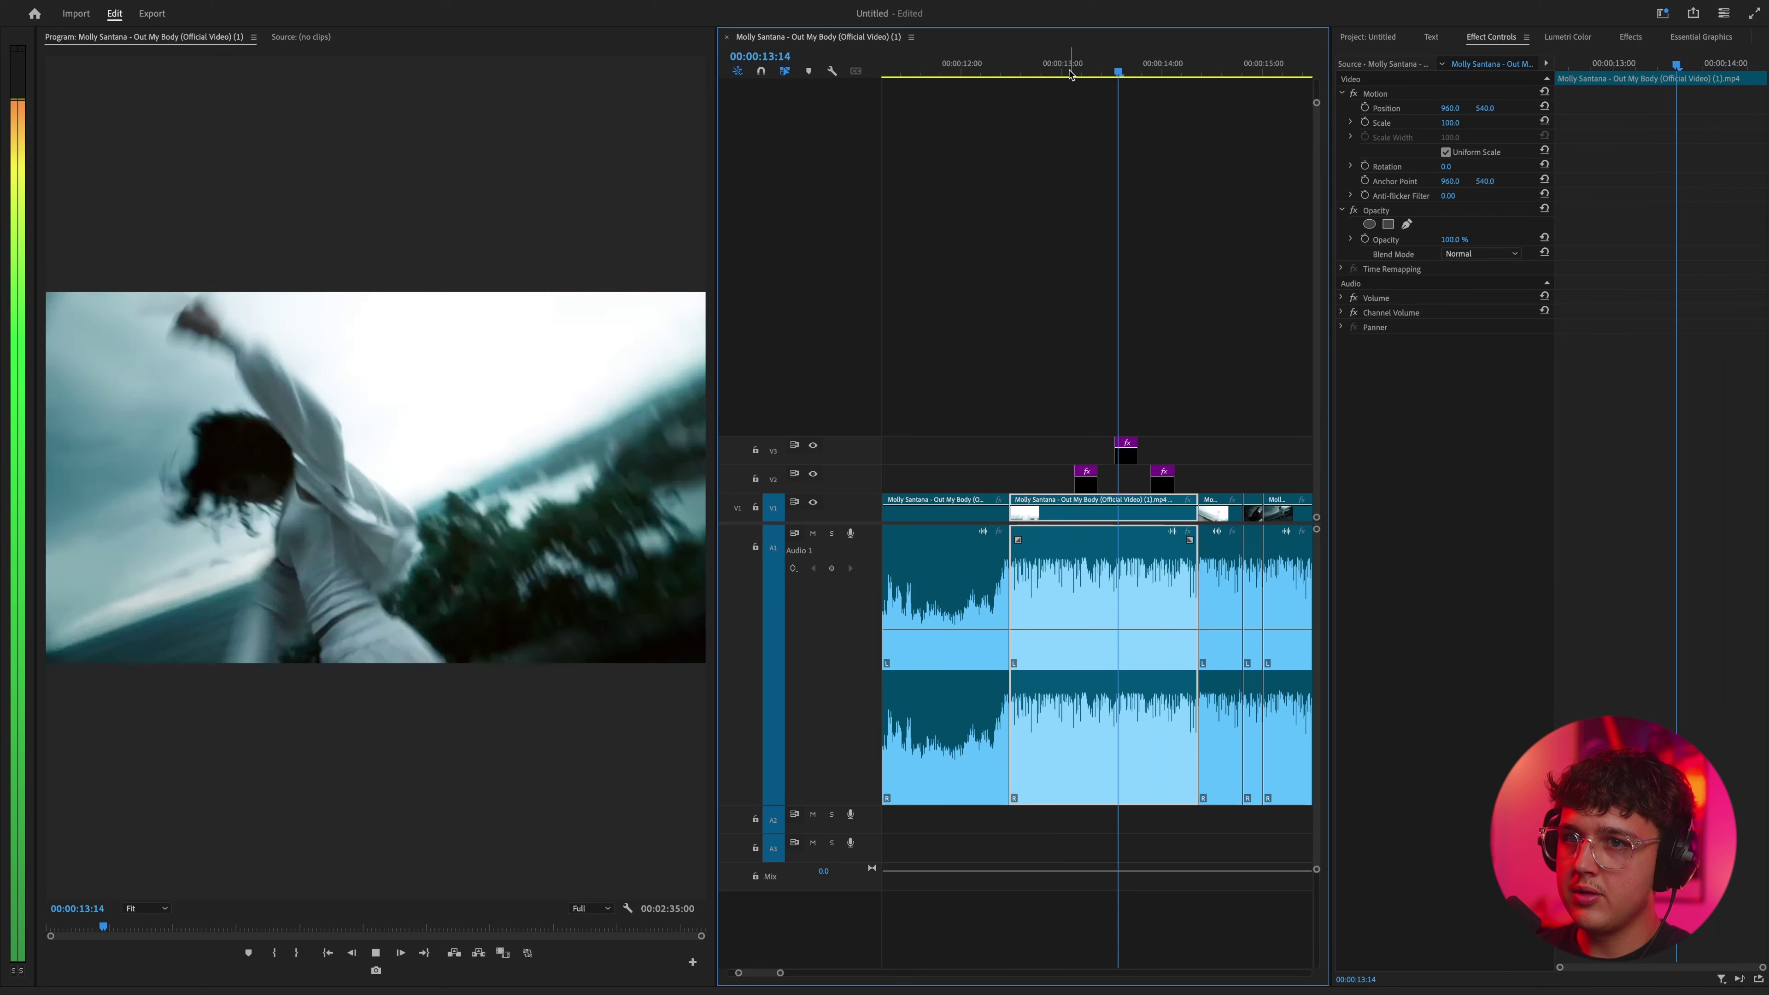
click(1070, 73)
click(1070, 73)
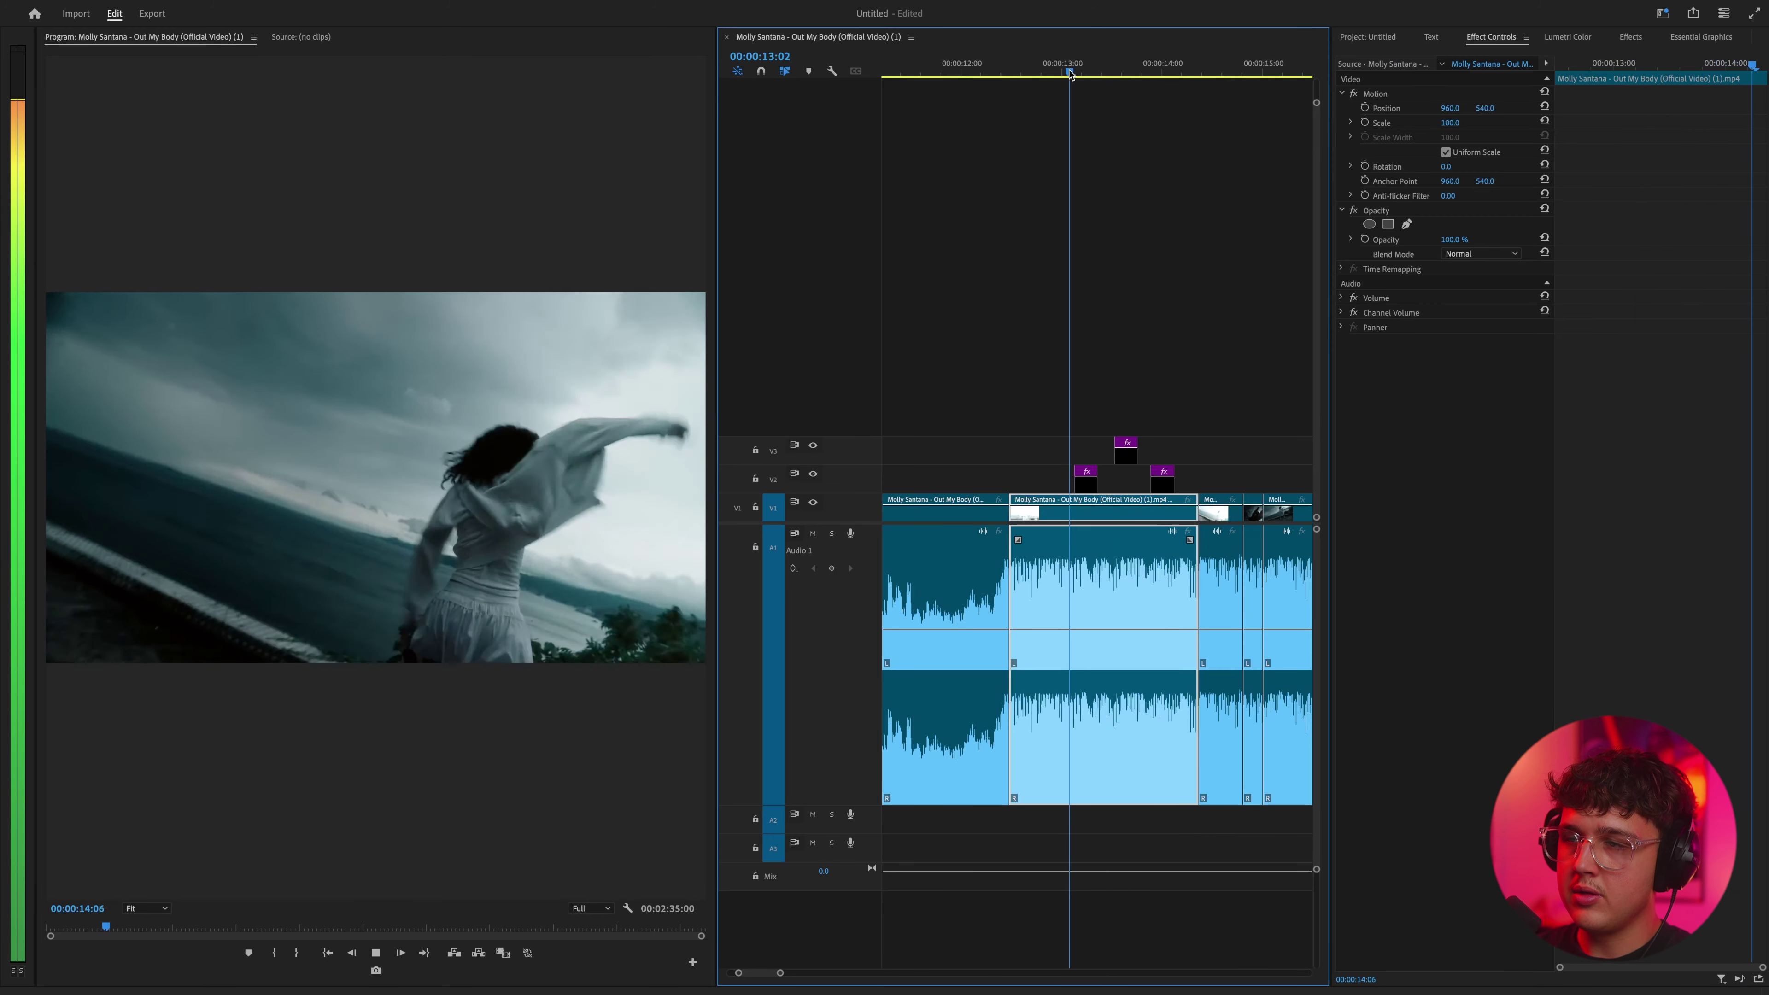
click(1070, 72)
key(space)
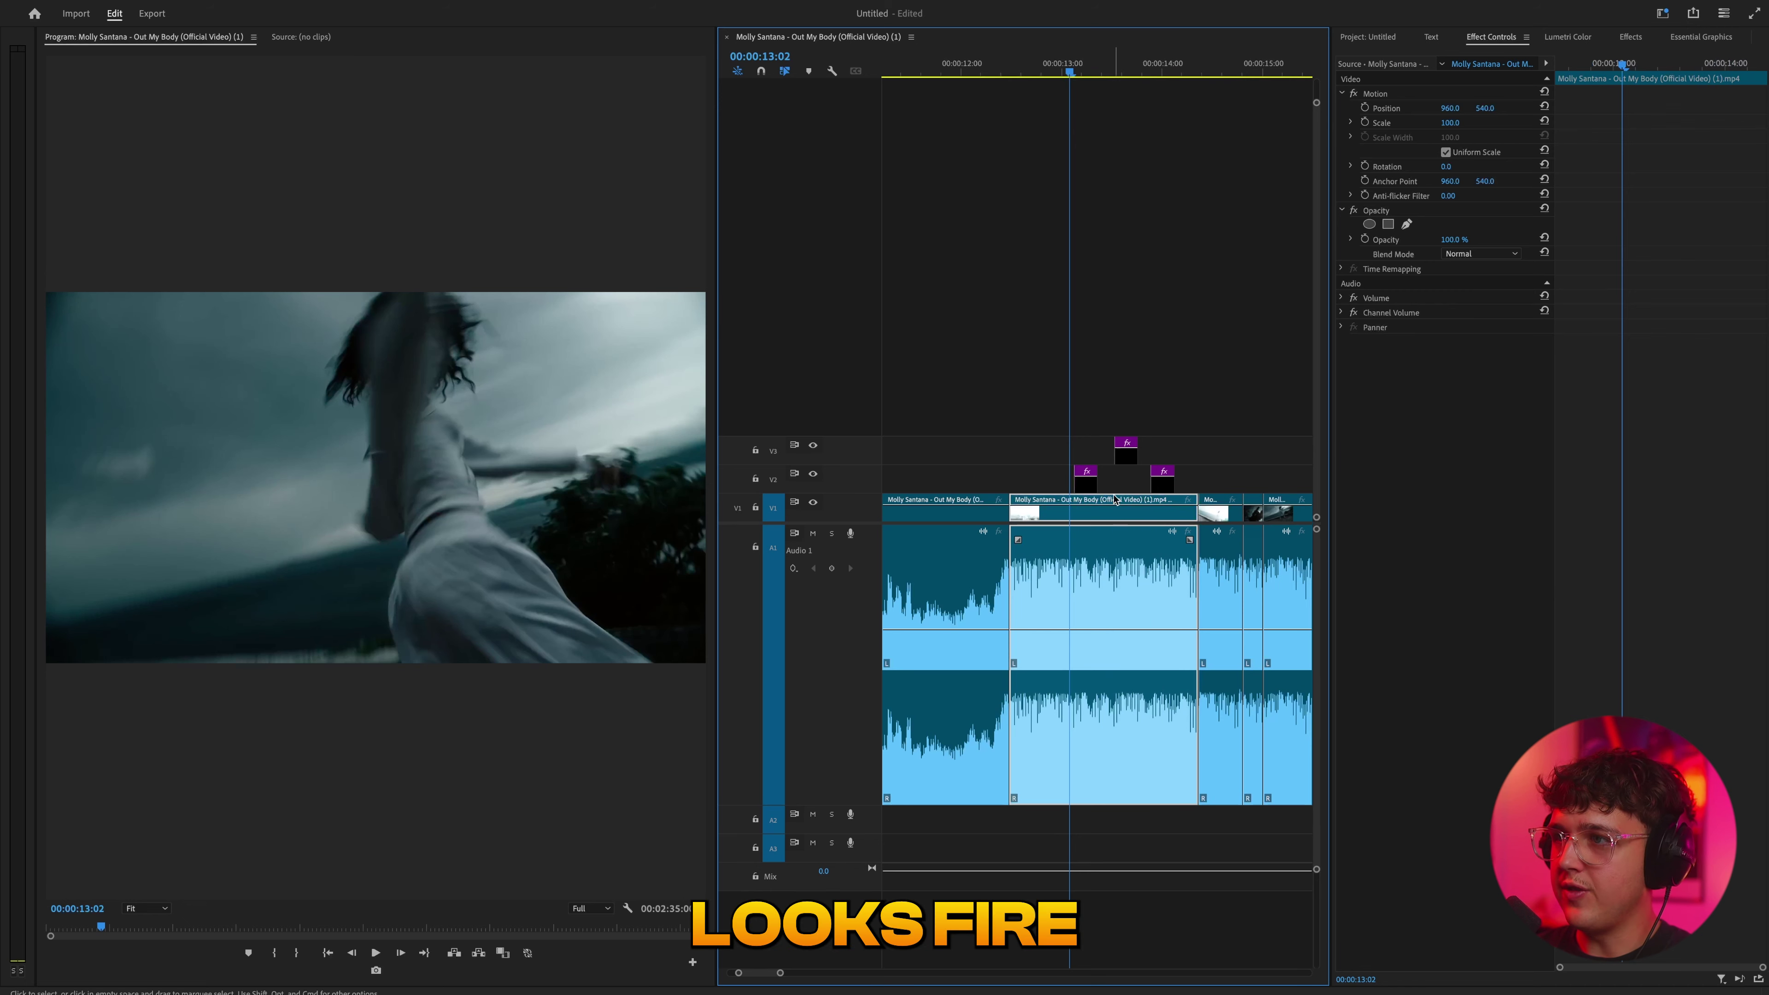
Copy the V3 flicker layer directly above both V2 blur-flash layers and play back the stacked result
drag(1126, 457, 1163, 452)
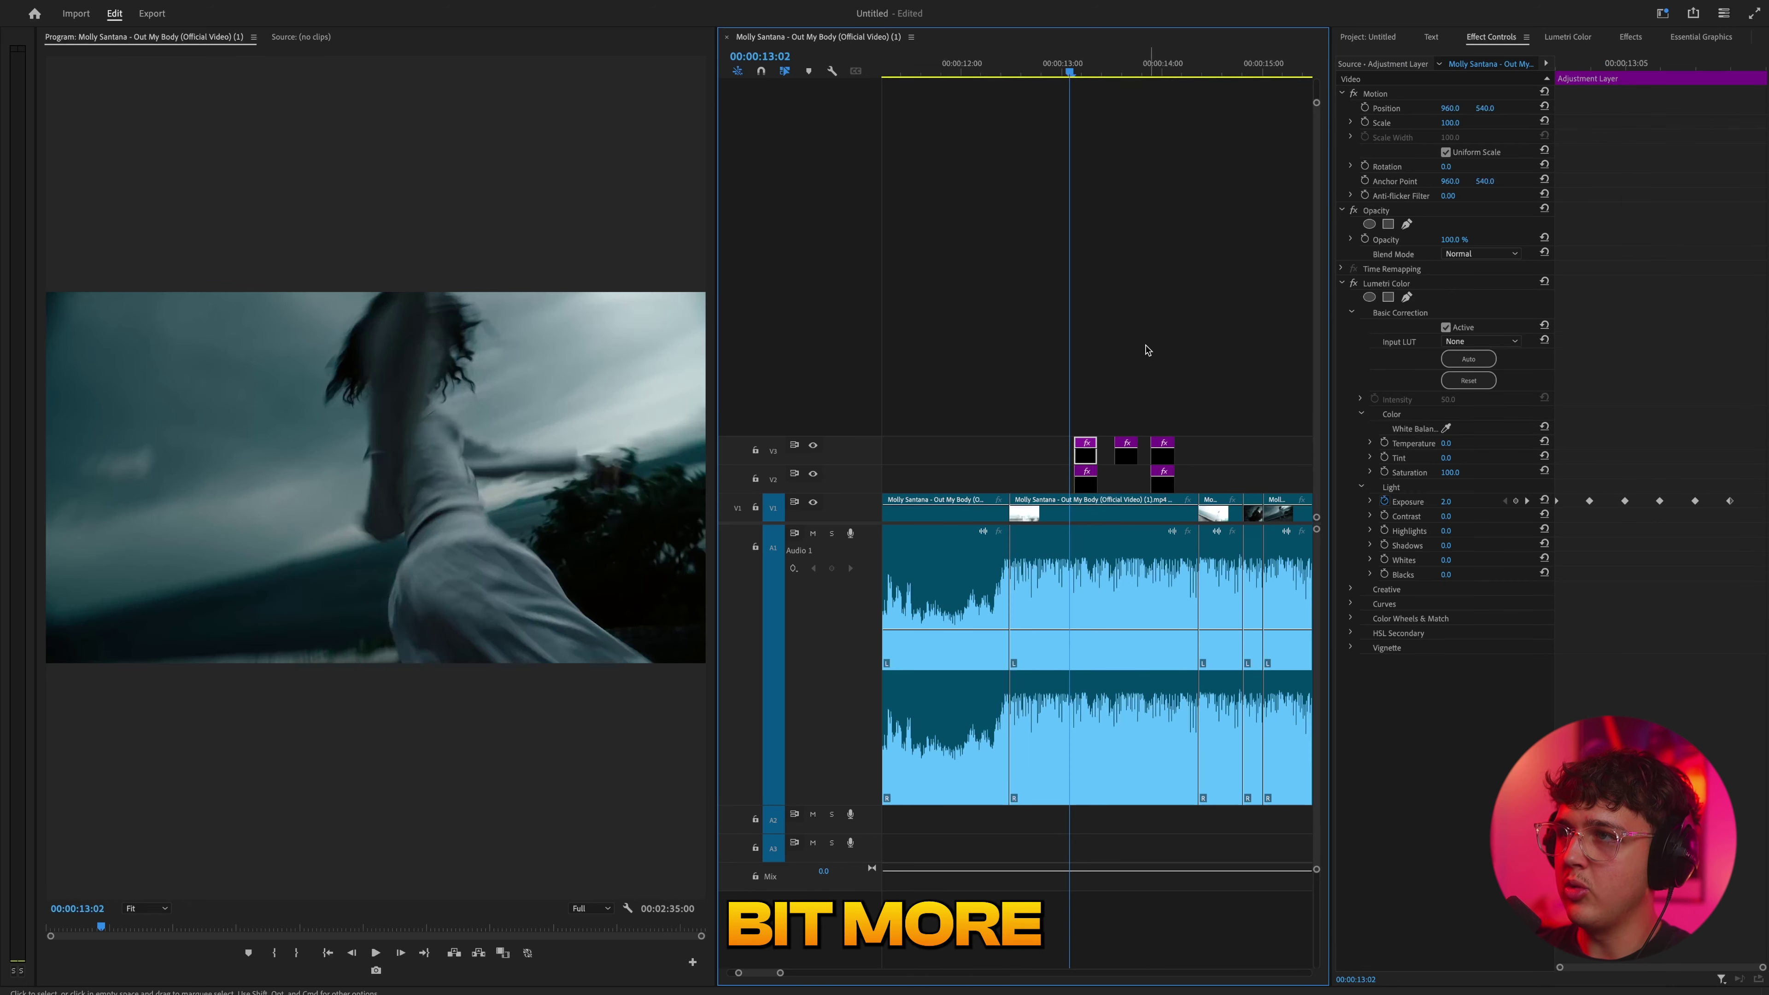
click(1064, 69)
key(space)
click(1061, 69)
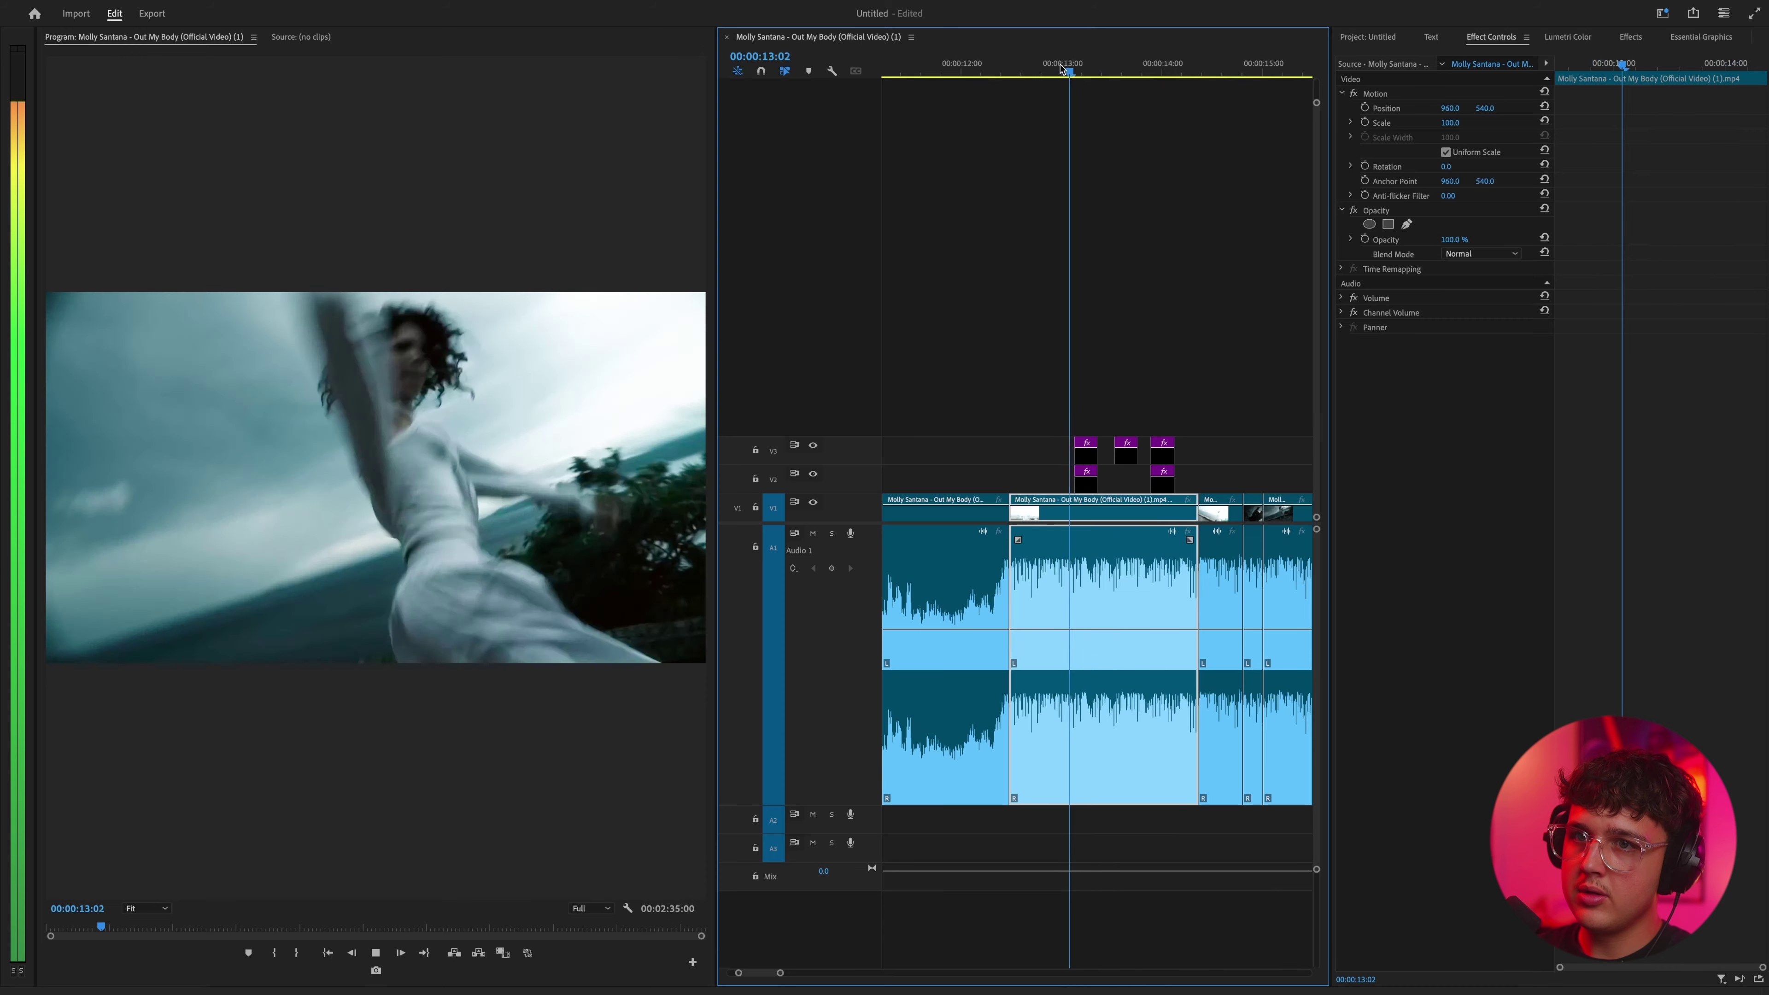
Copy the first V3 flicker layer onto V2 at the clip cut at 00:00:12:12 and play back from there
drag(1061, 69, 1008, 71)
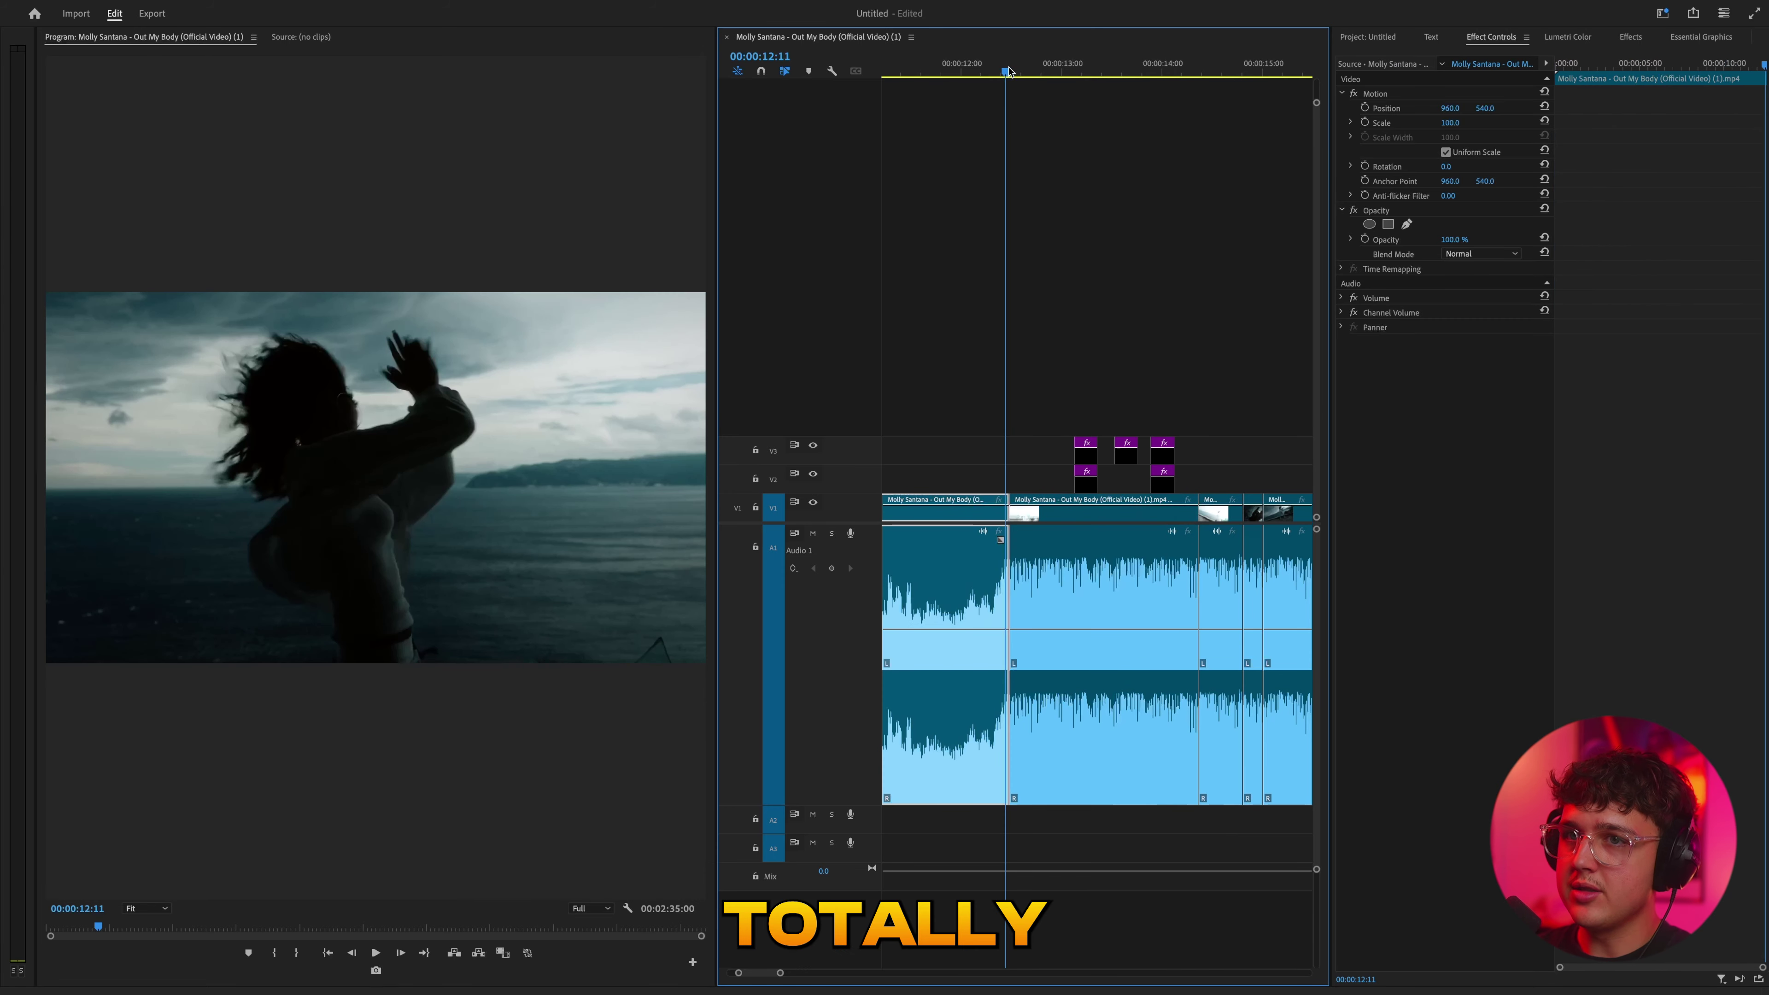
key(space)
click(1009, 72)
drag(1085, 451, 1021, 481)
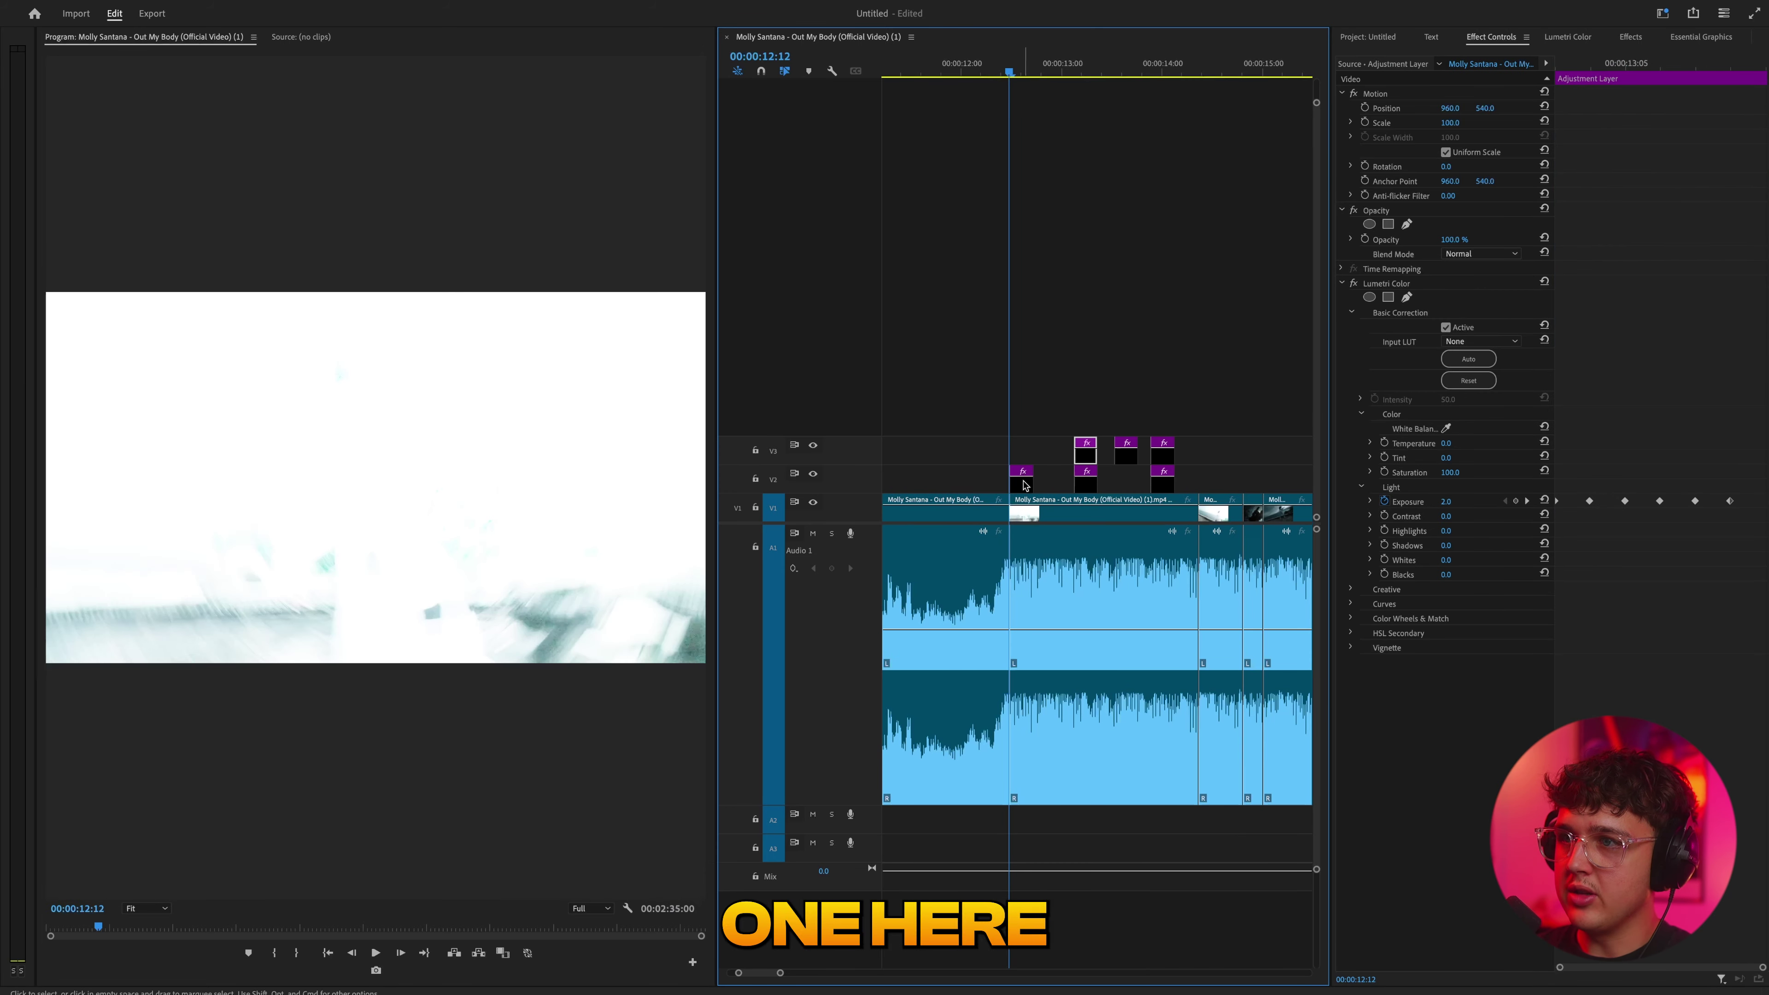
key(space)
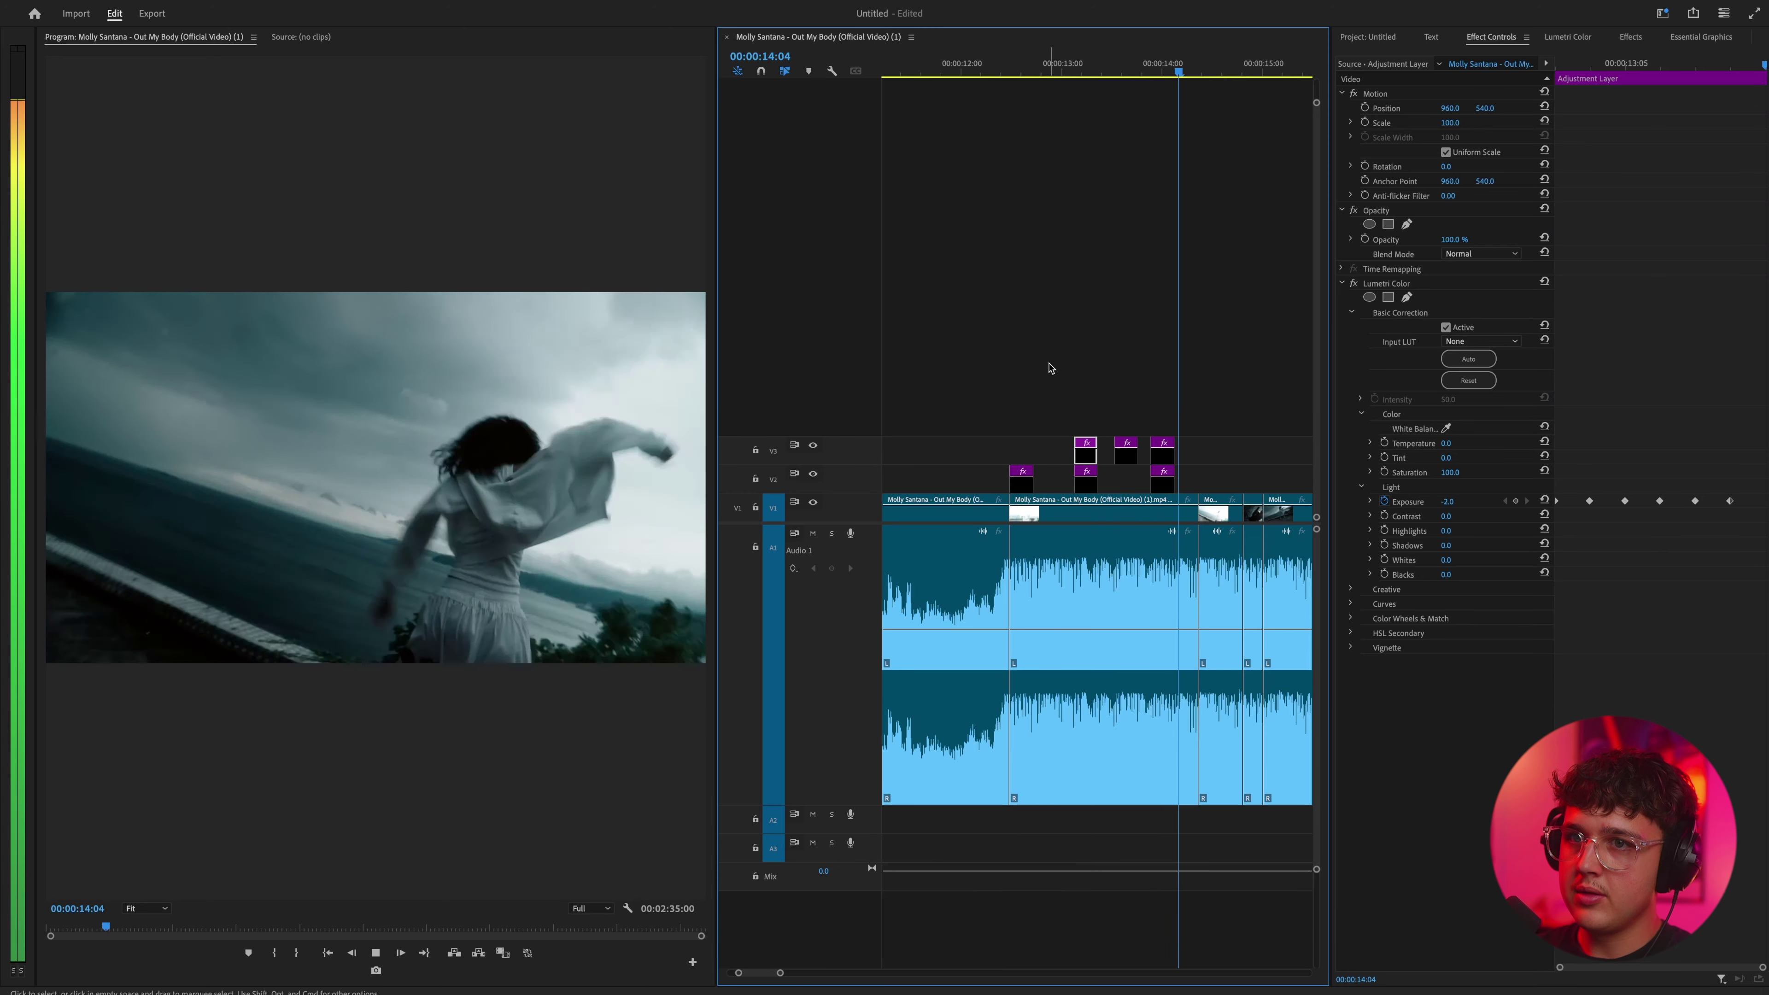
Compare the section without and with the effect by disabling all adjustment layers, playing back, and enabling them again
scroll(1086, 341, down, 2)
drag(1012, 66, 1080, 67)
drag(1195, 382, 1044, 500)
click(1034, 72)
key(space)
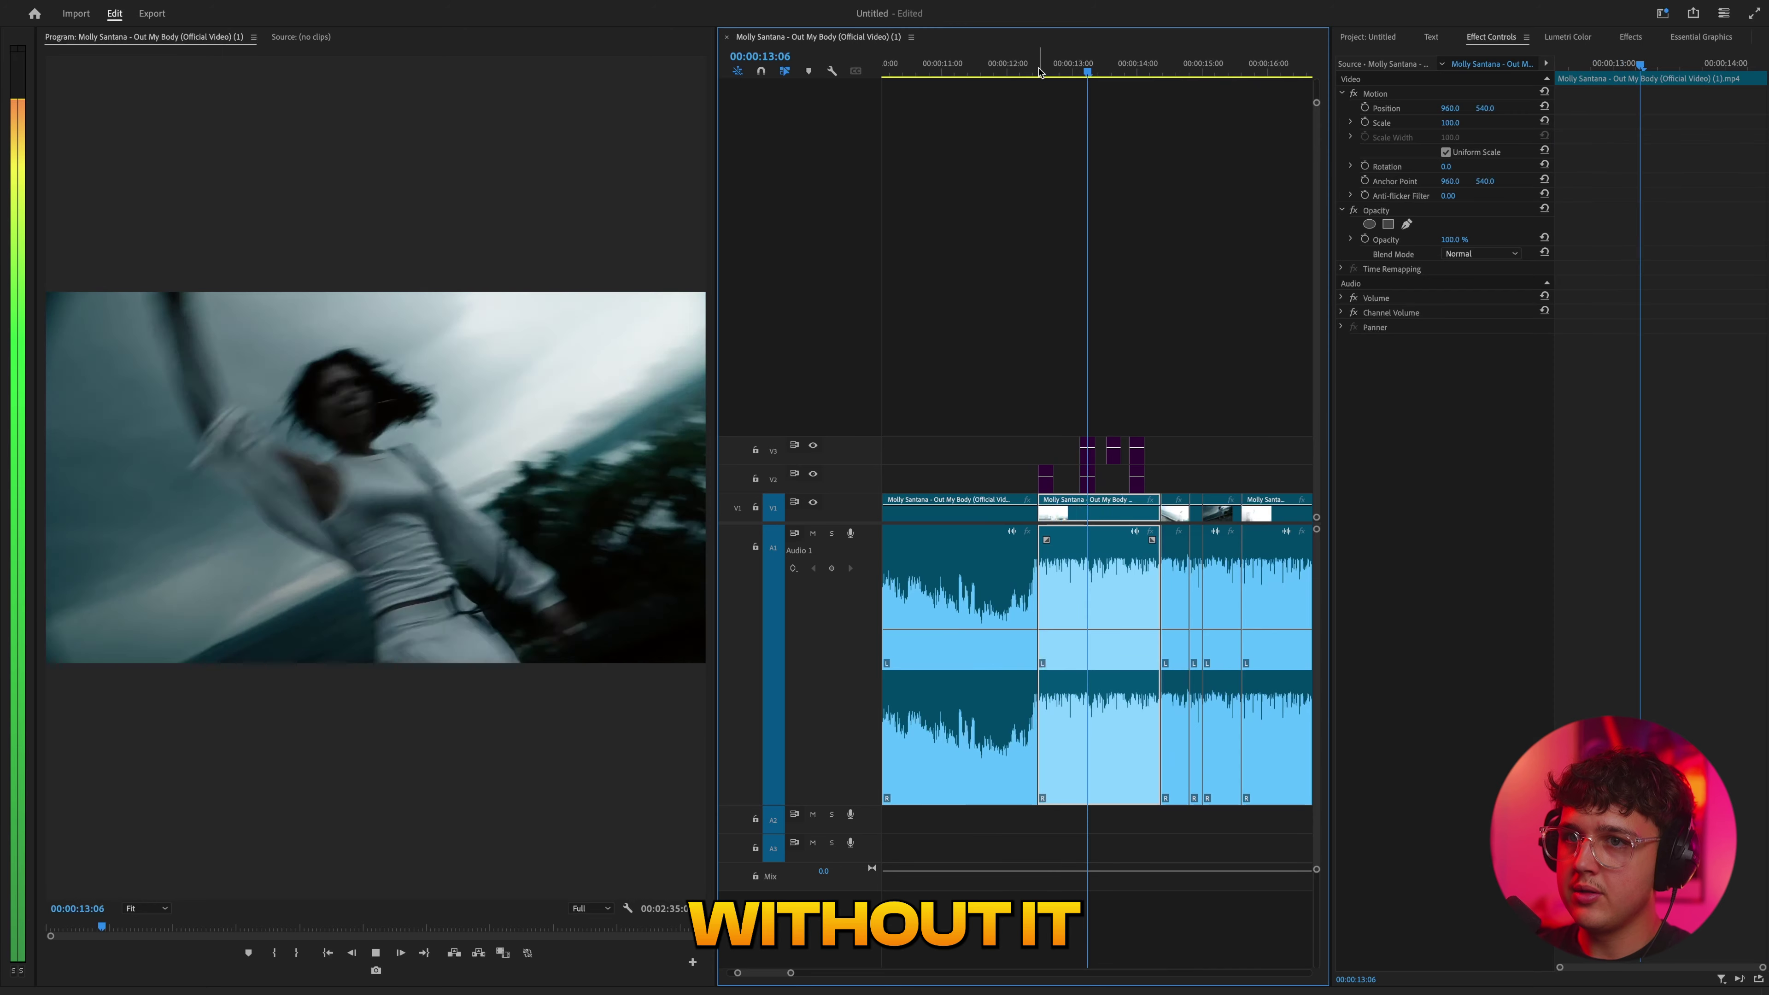
click(1039, 72)
drag(1211, 393, 1036, 494)
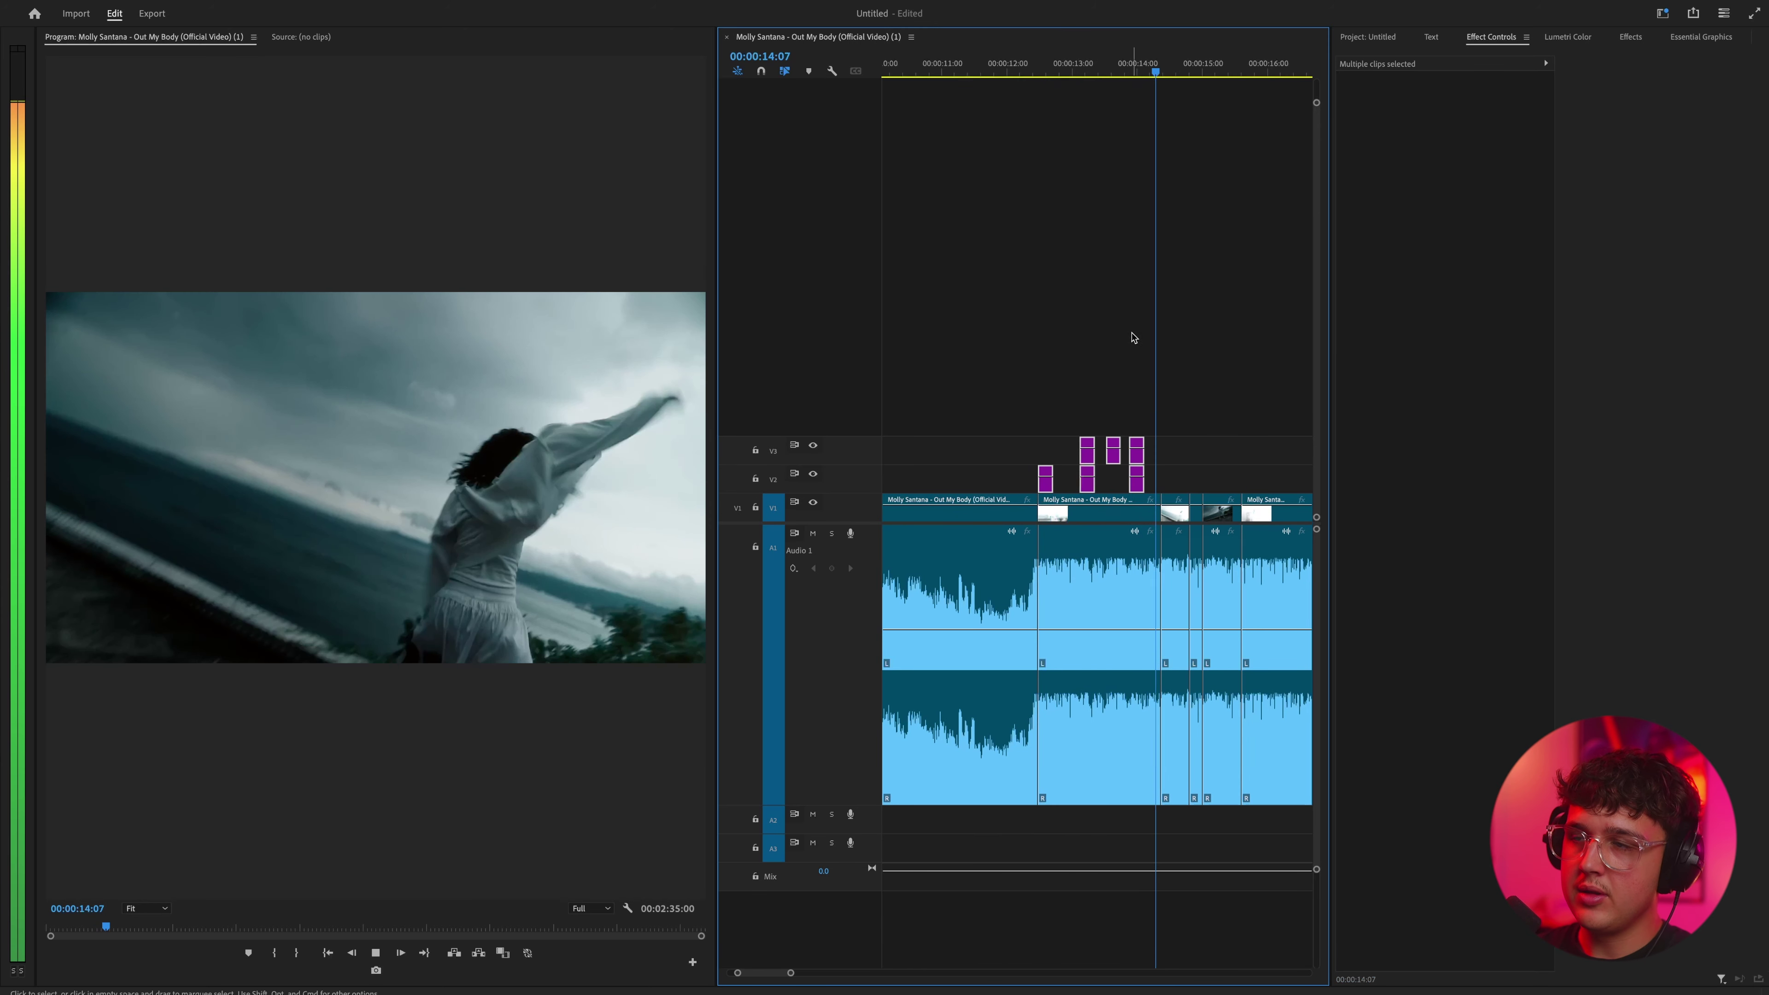
key(space)
Disable the two V3 flicker layers stacked above the V2 blur flashes and play back from before the cut
drag(1193, 392, 1086, 450)
click(1142, 453)
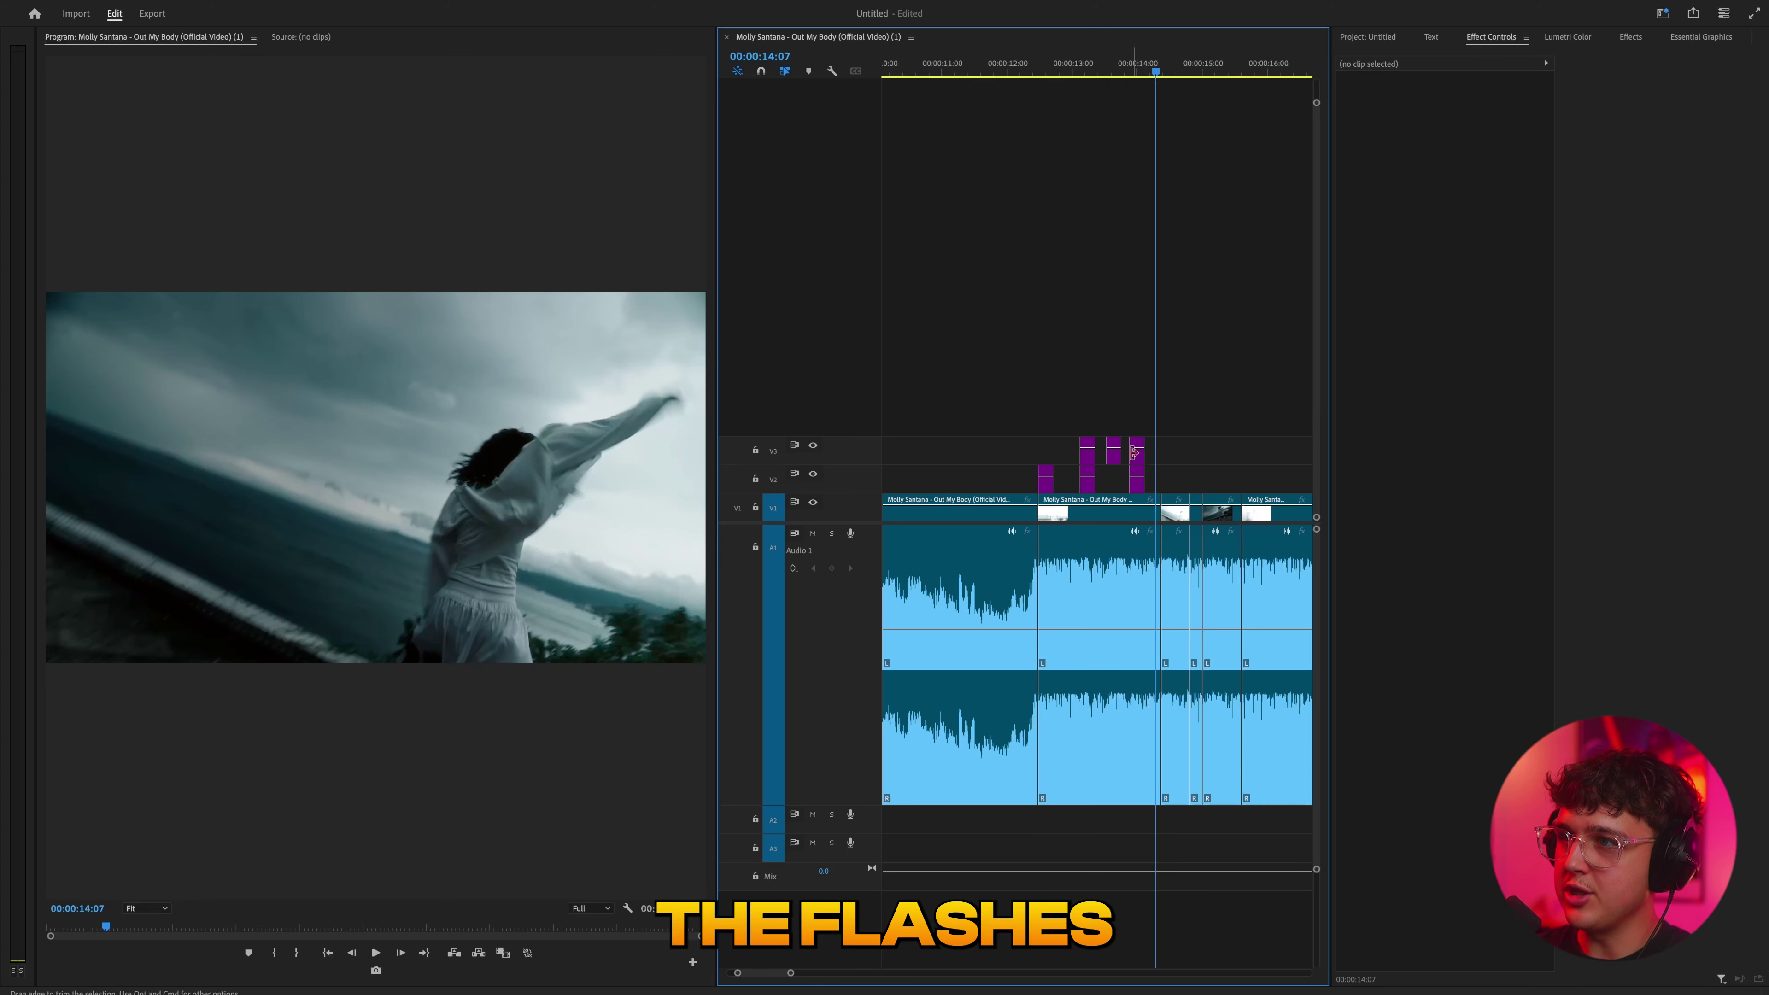
click(1025, 62)
key(space)
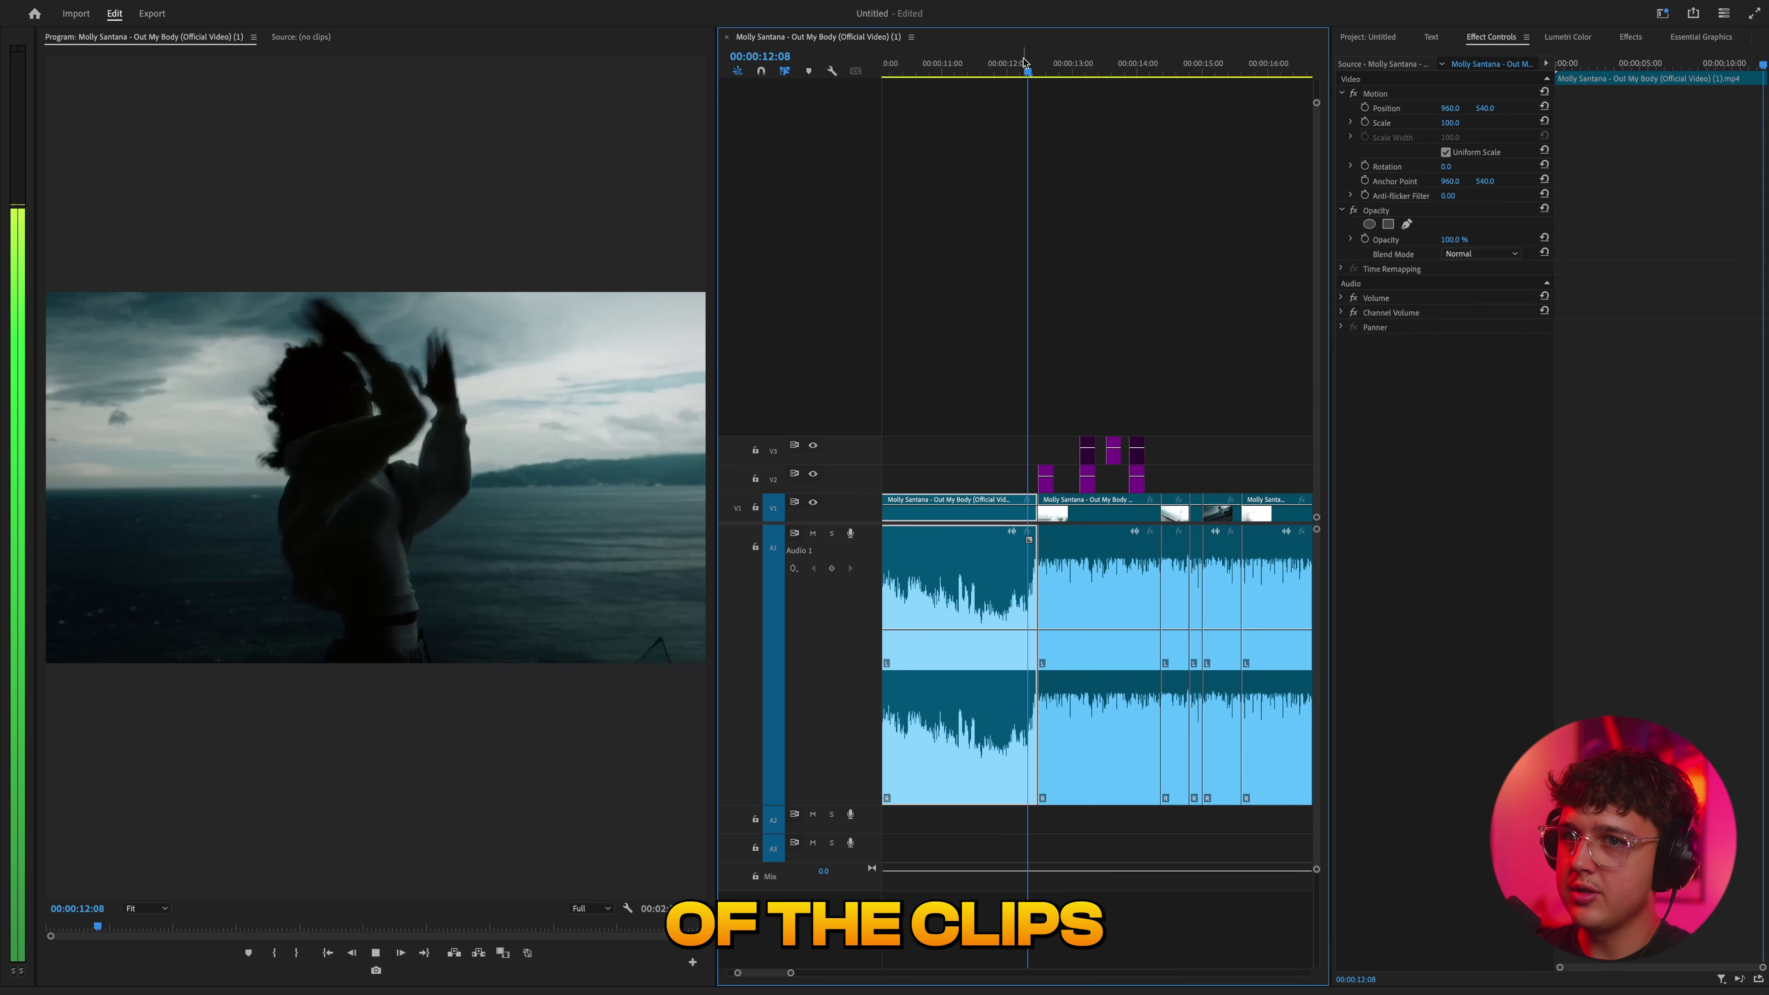
Apply Brightness & Contrast to the first blur-flash layer on V2 with the playhead on its middle keyframe at 00:00:13:06
drag(1023, 63, 1092, 75)
click(1087, 478)
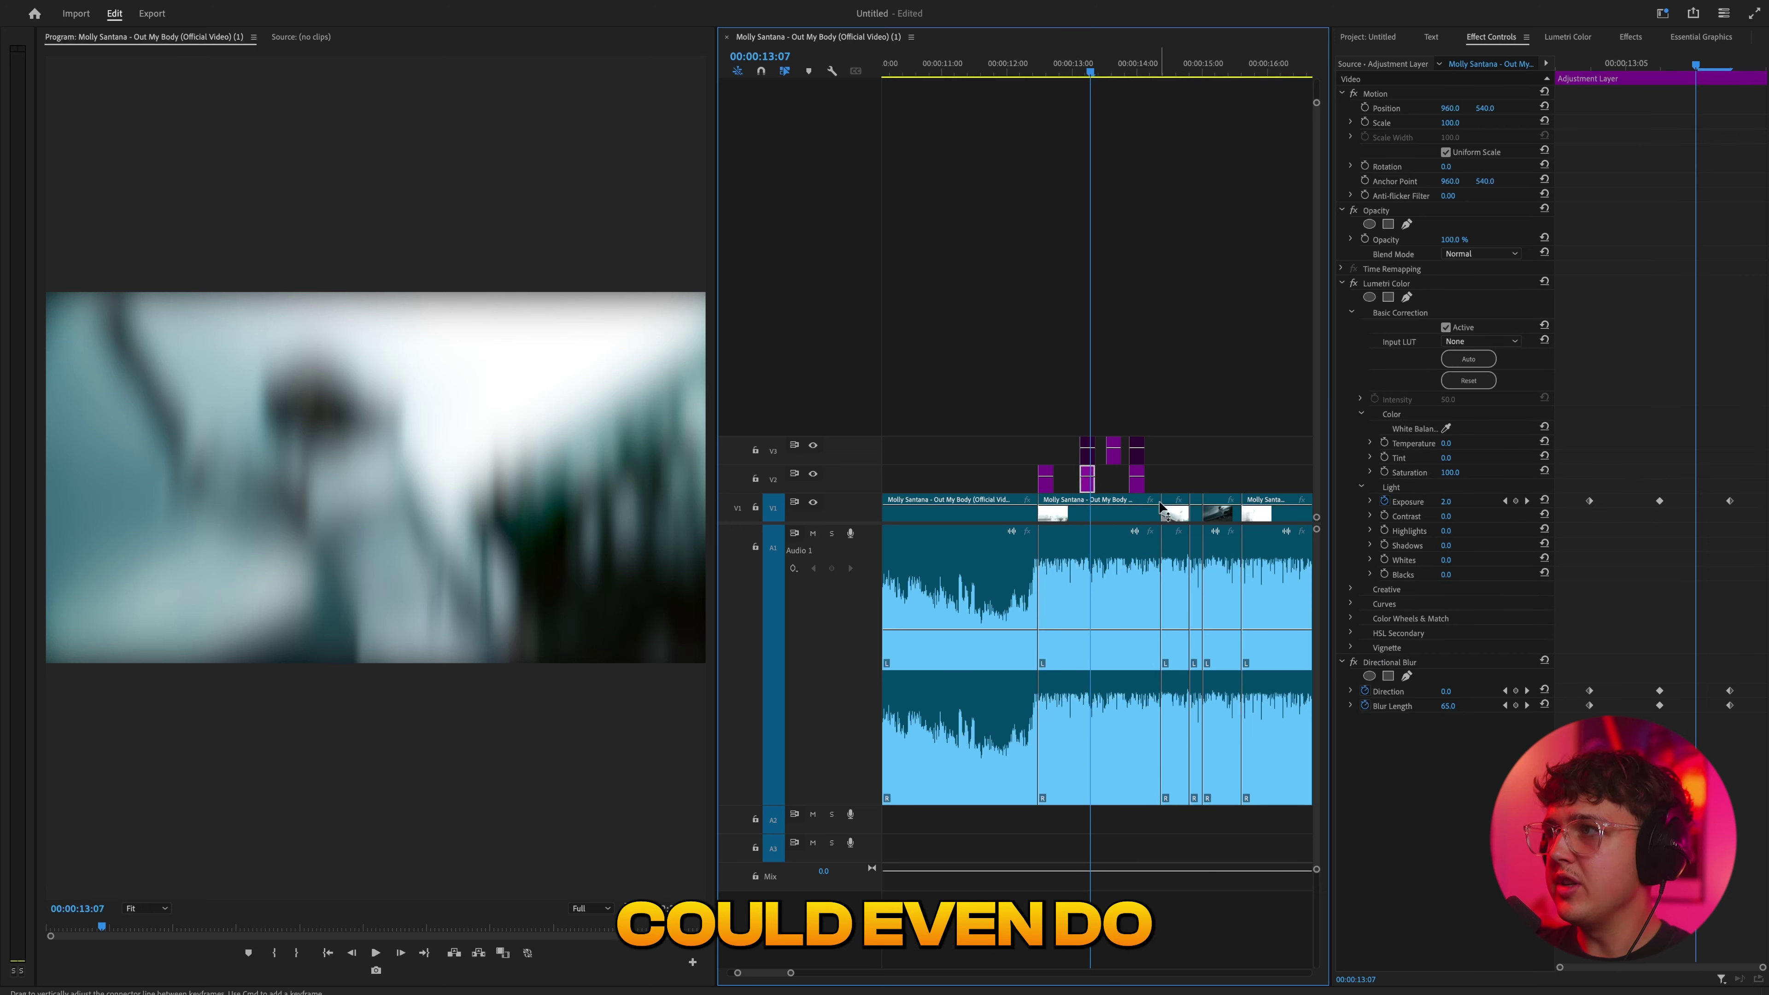
click(1662, 62)
click(1630, 37)
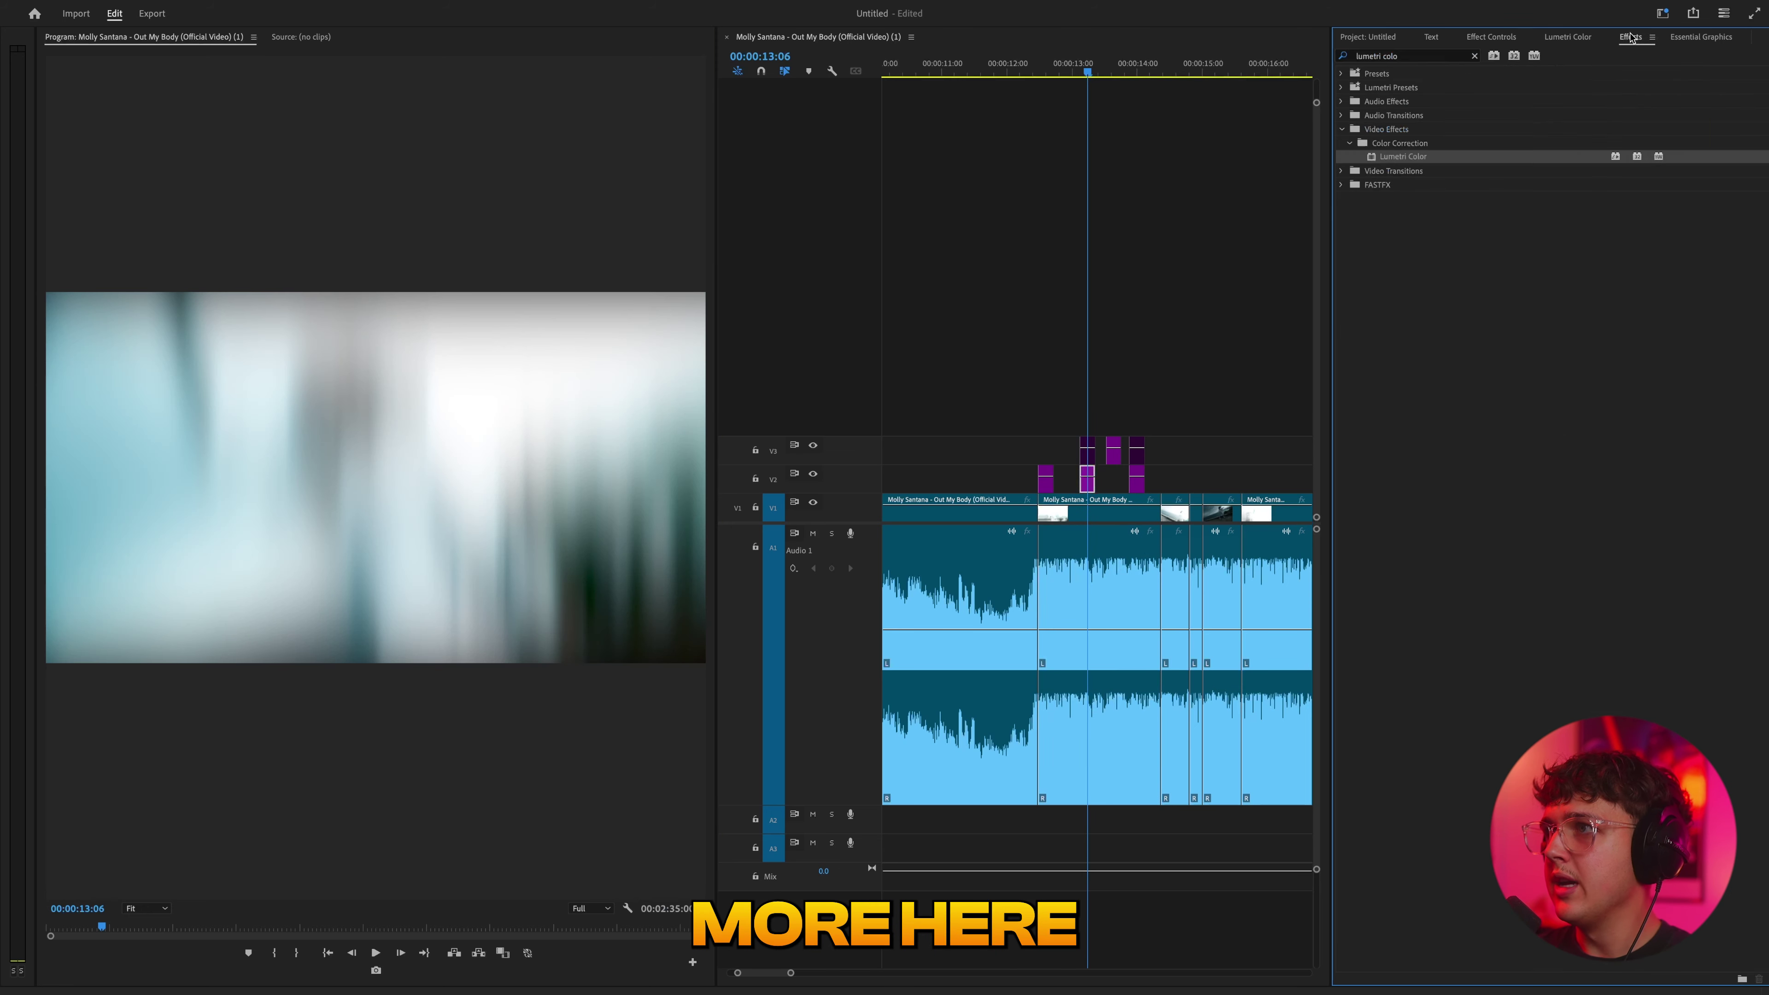
click(1341, 53)
text(bright)
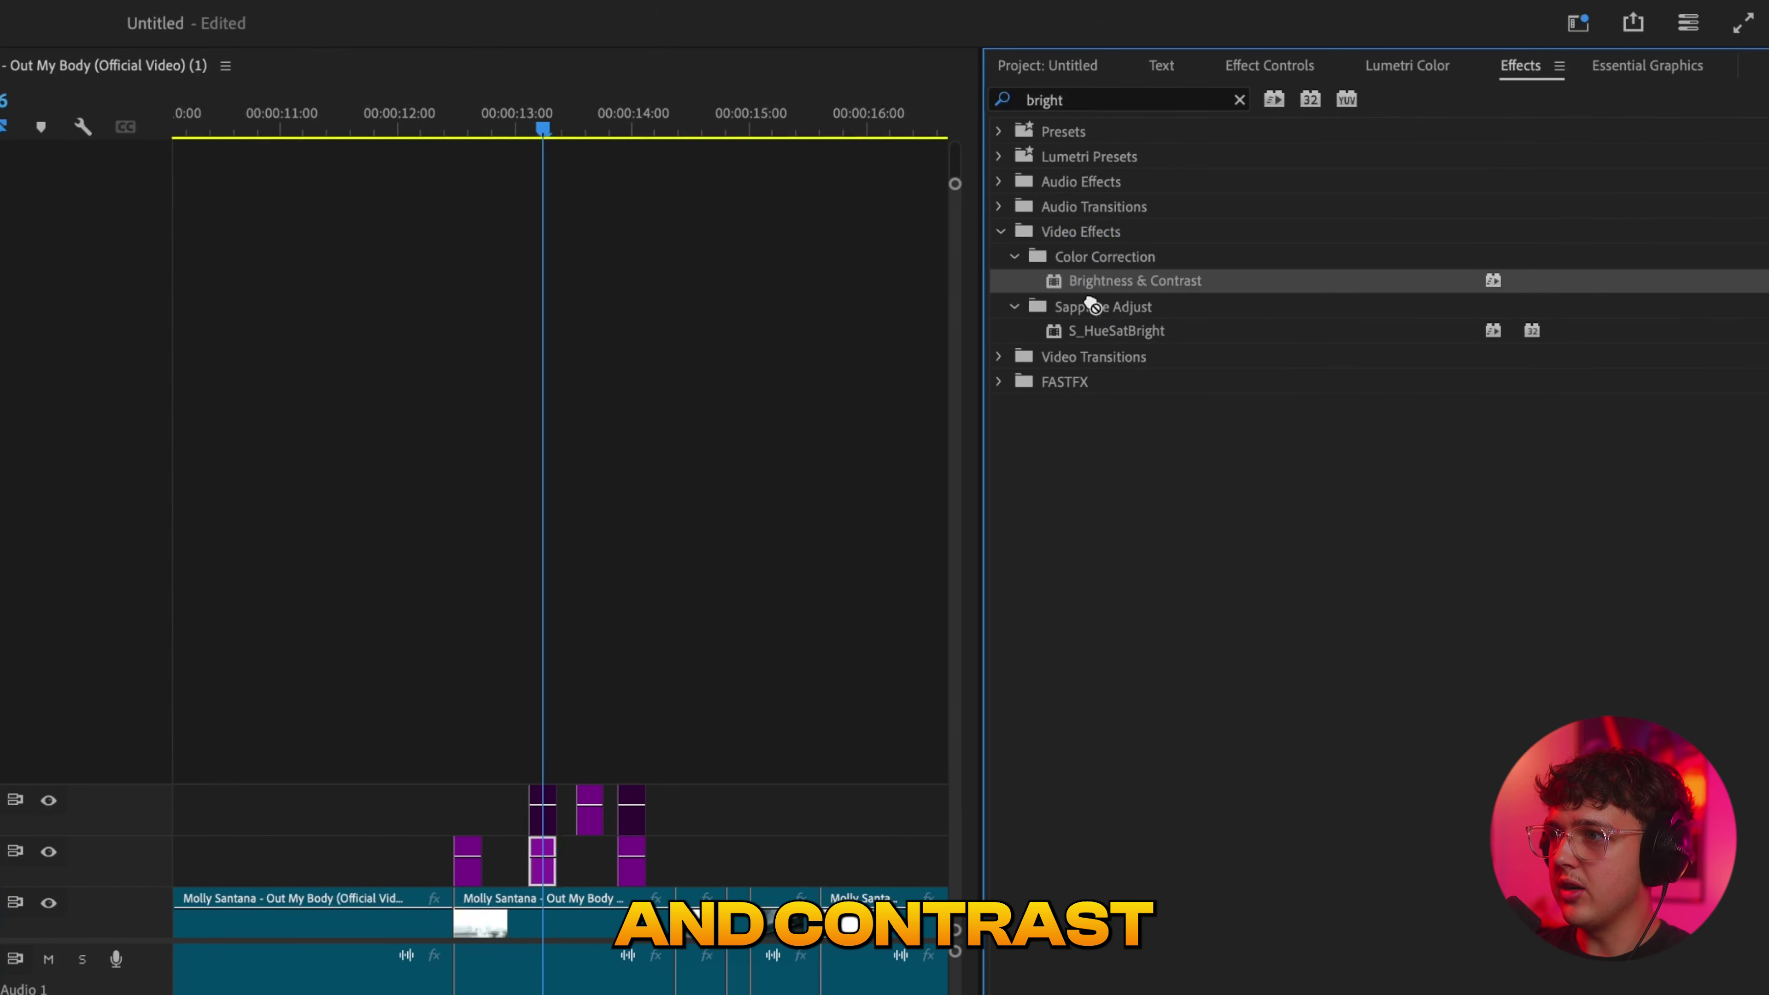
click(1283, 72)
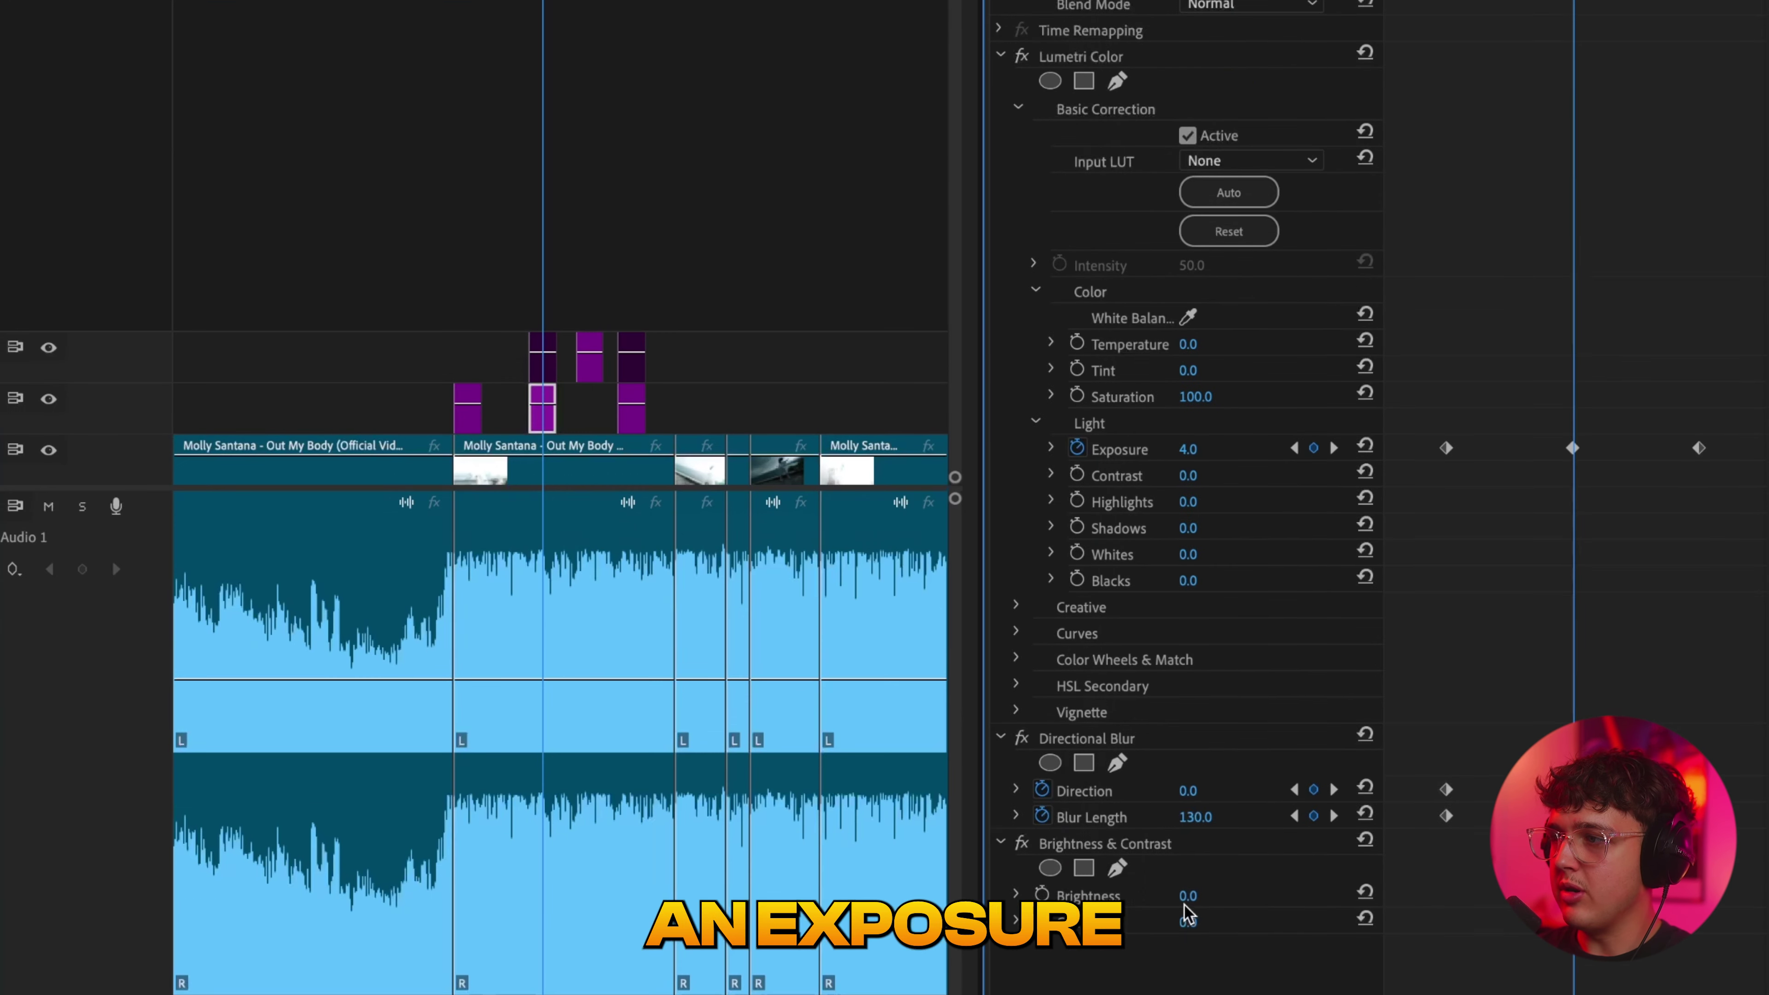
Keyframe Brightness and Contrast at the blur-flash layer's middle frame and adjust their values there
click(1042, 894)
click(1042, 920)
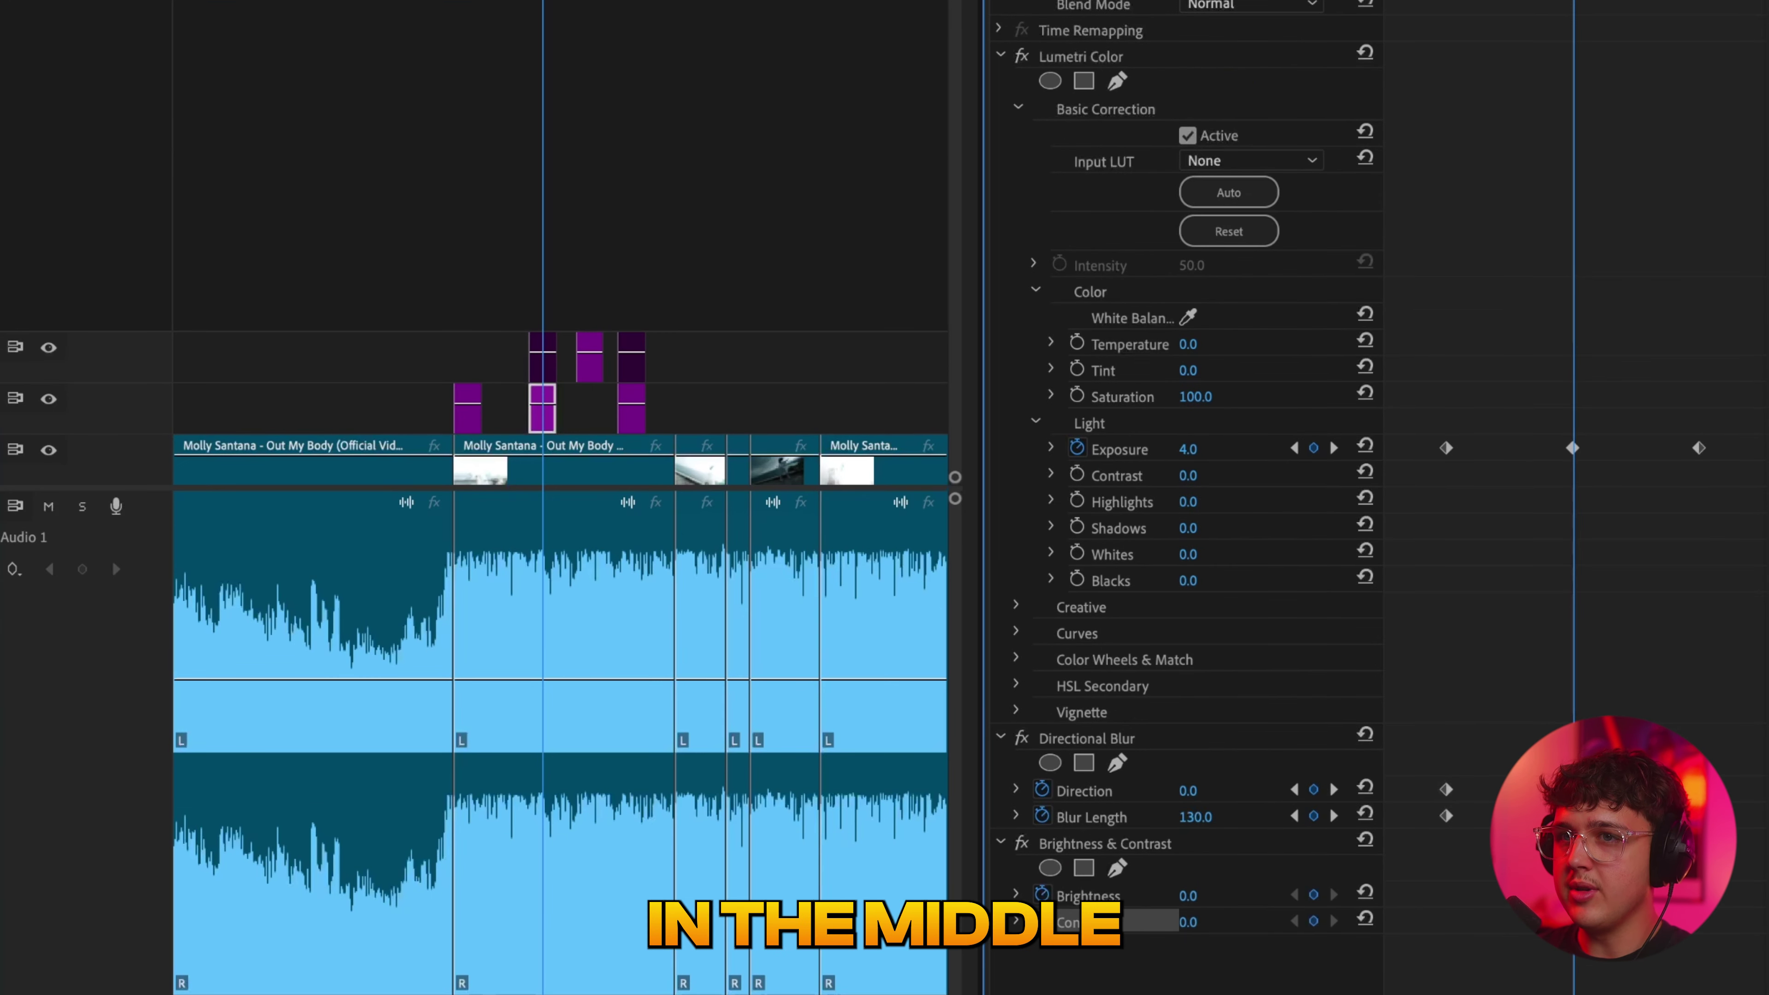
drag(1191, 895, 1163, 922)
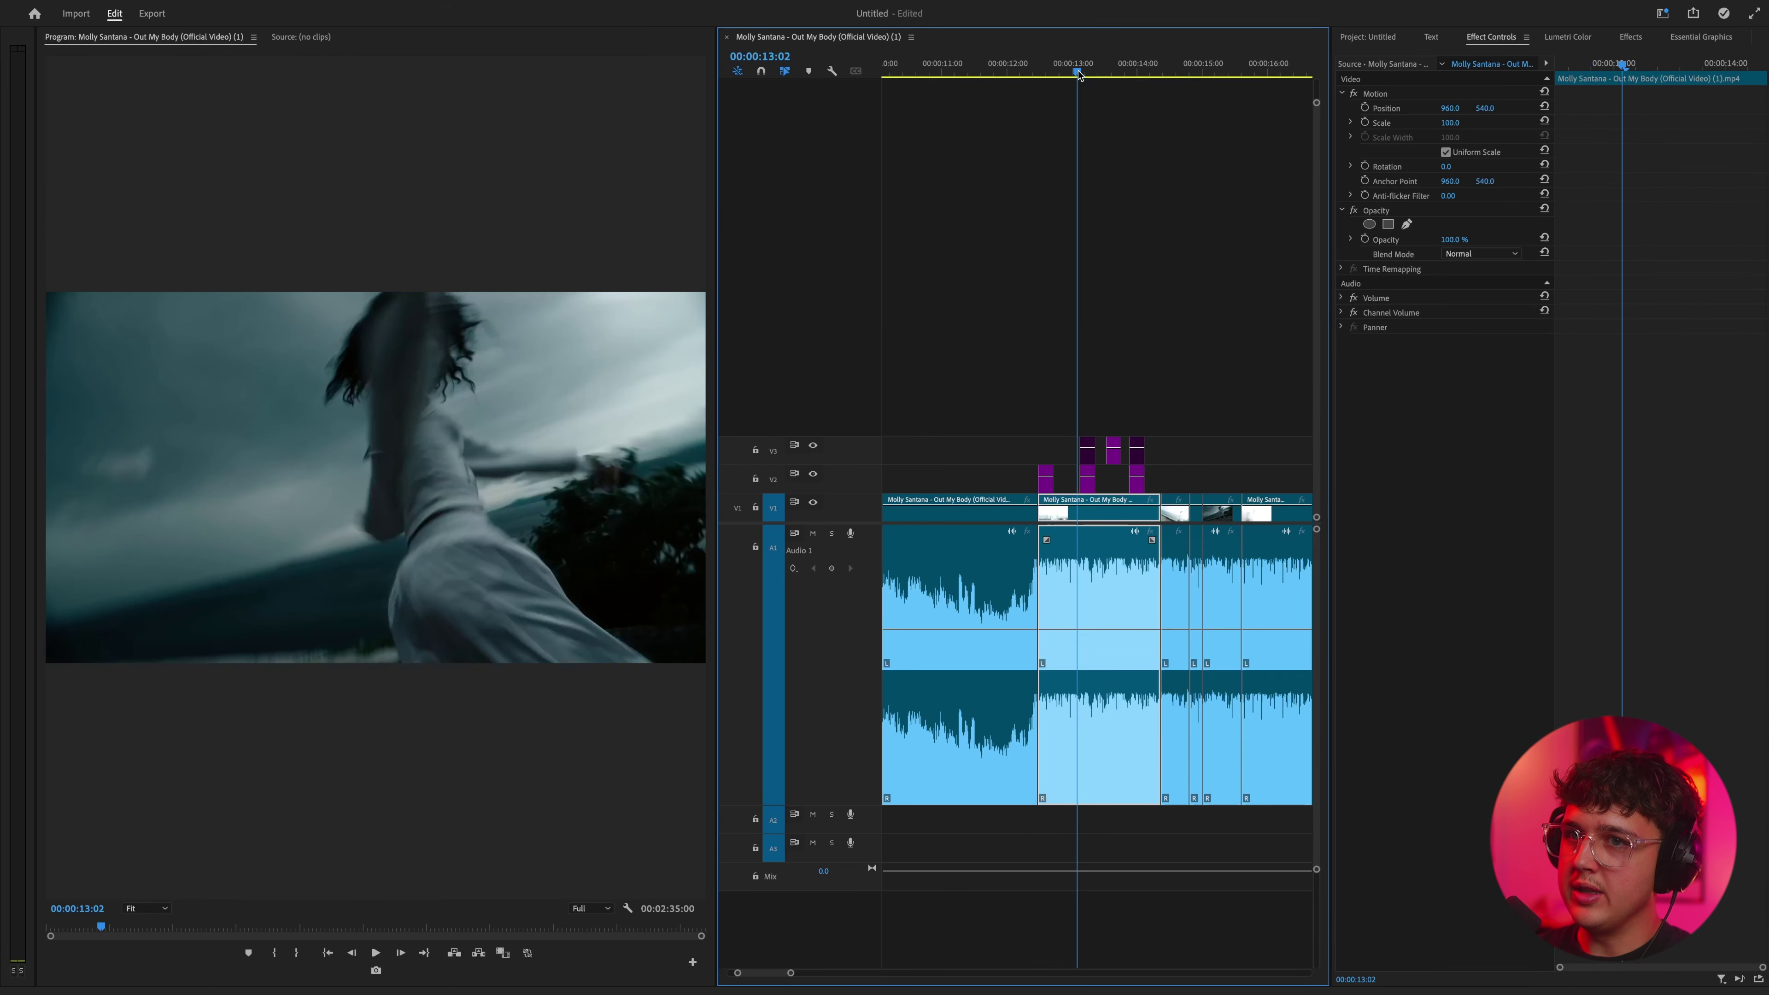
Compare the first blur flash without and with Brightness & Contrast by toggling the effect and playing back each version
click(1087, 480)
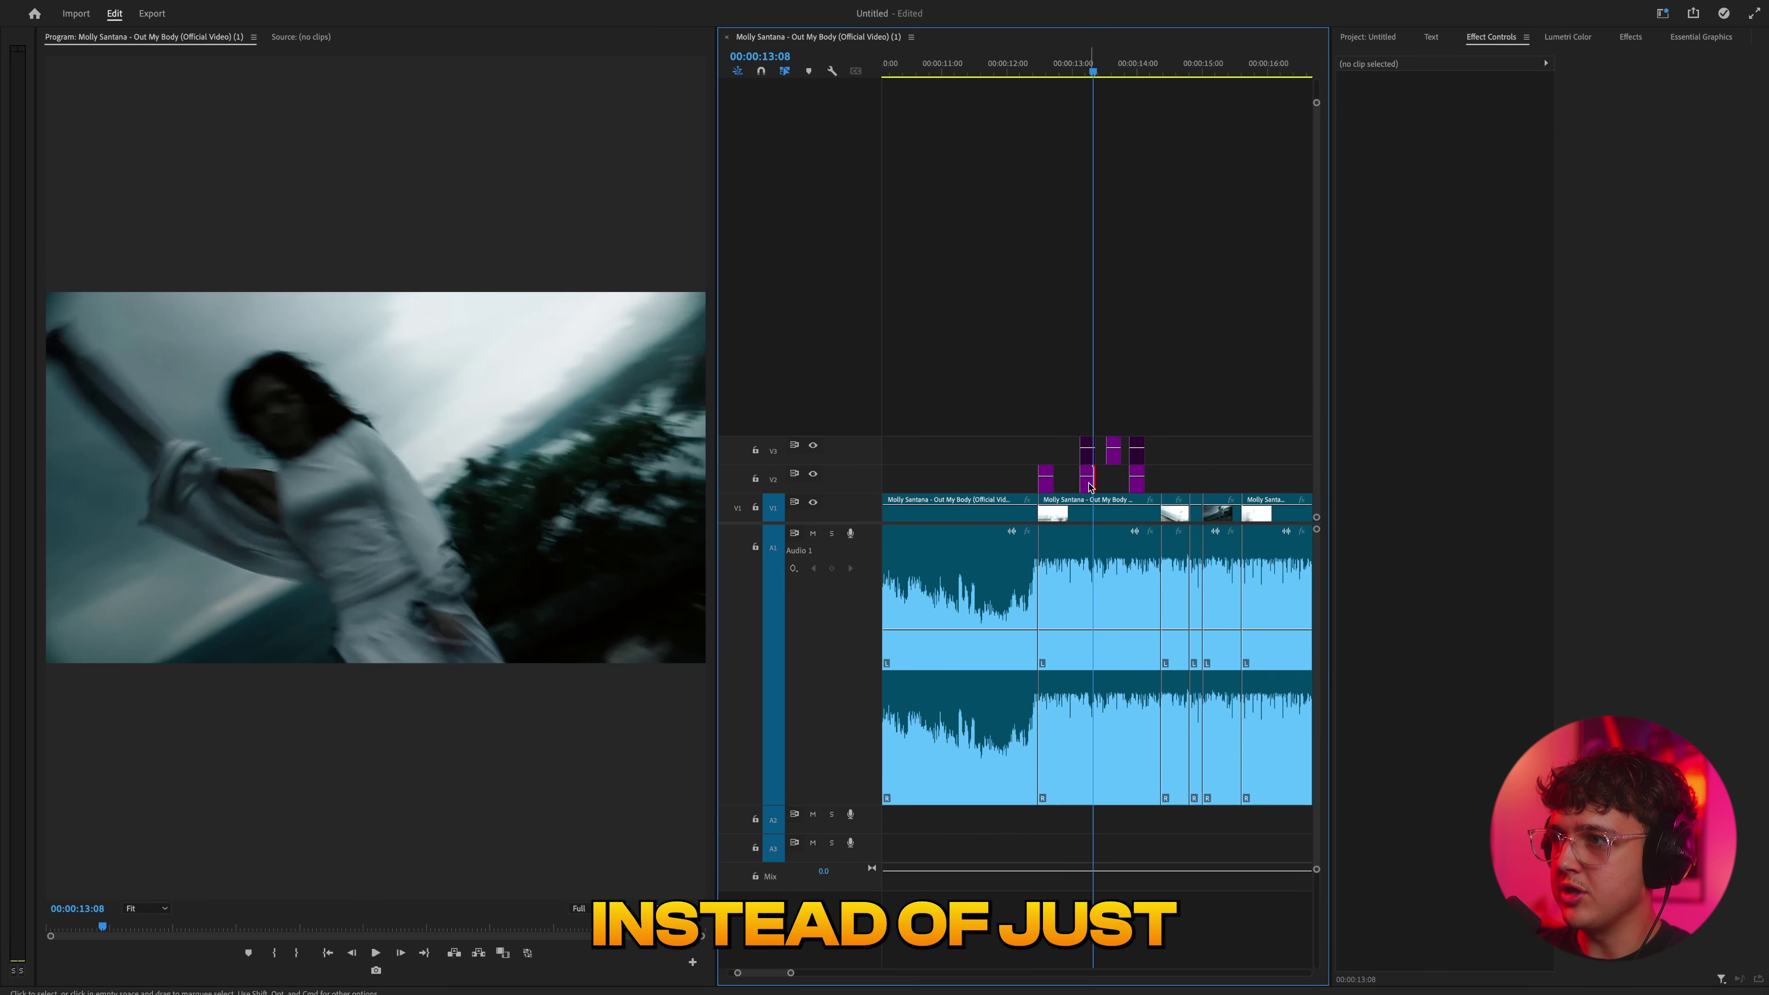
click(1353, 720)
click(1075, 66)
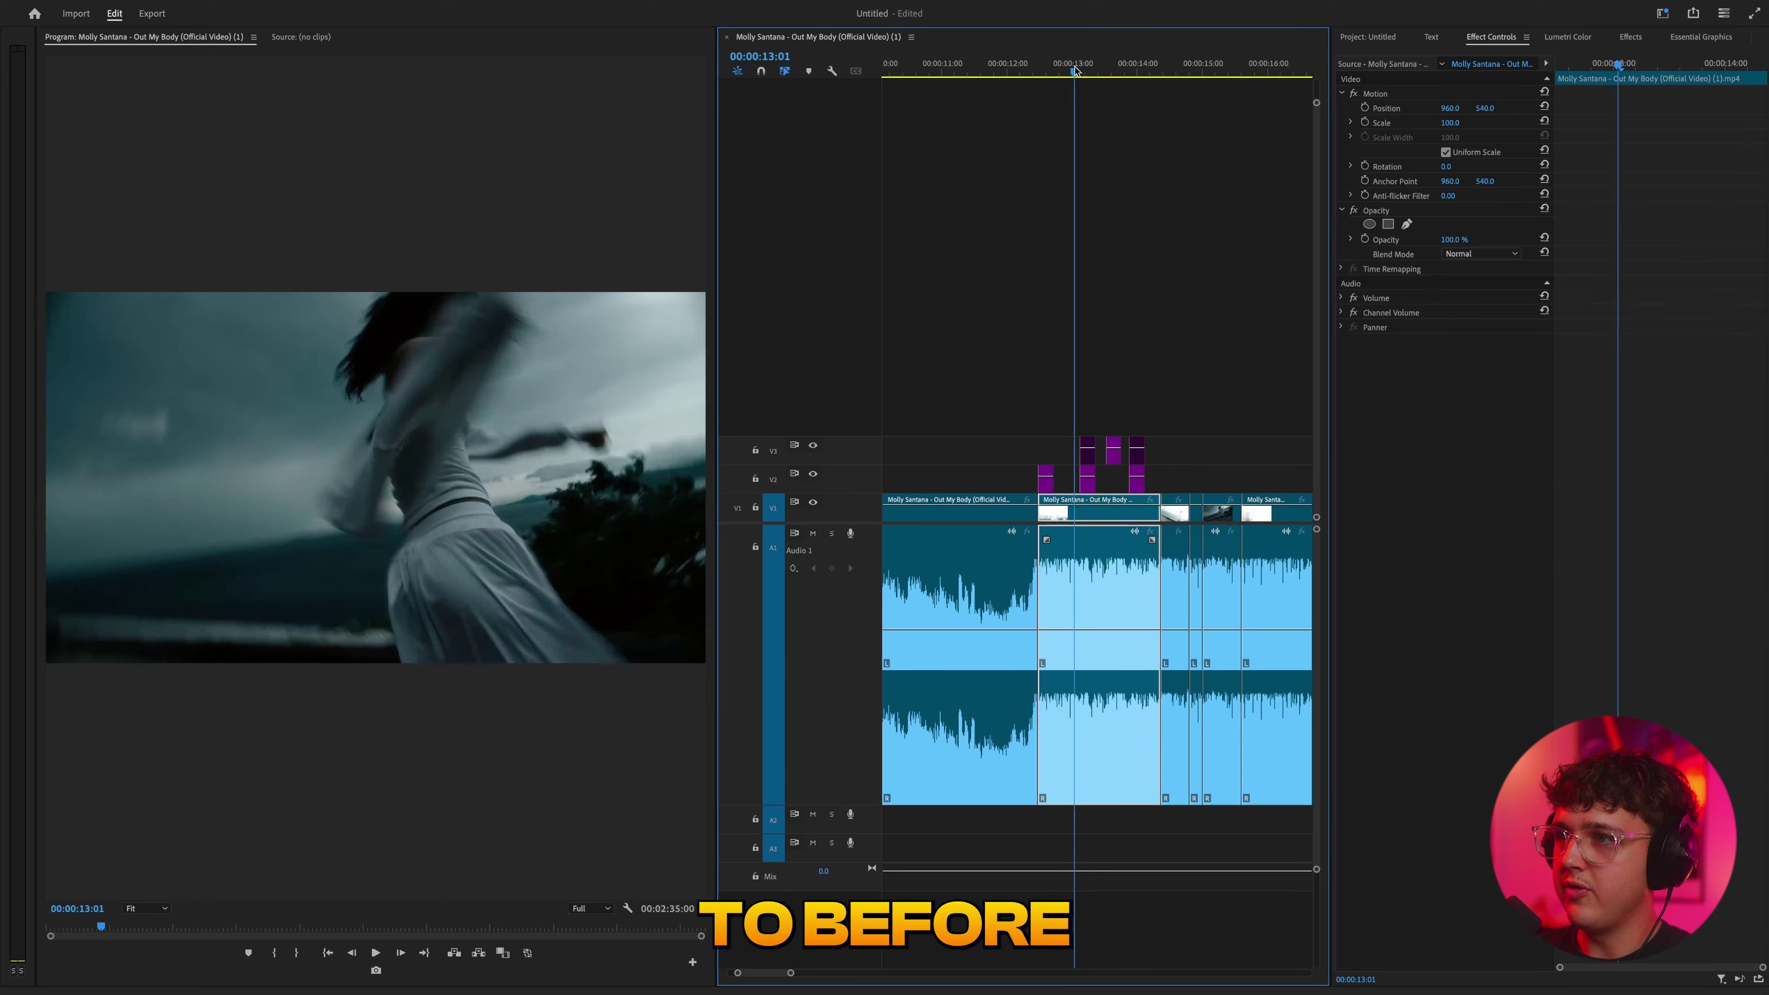
key(space)
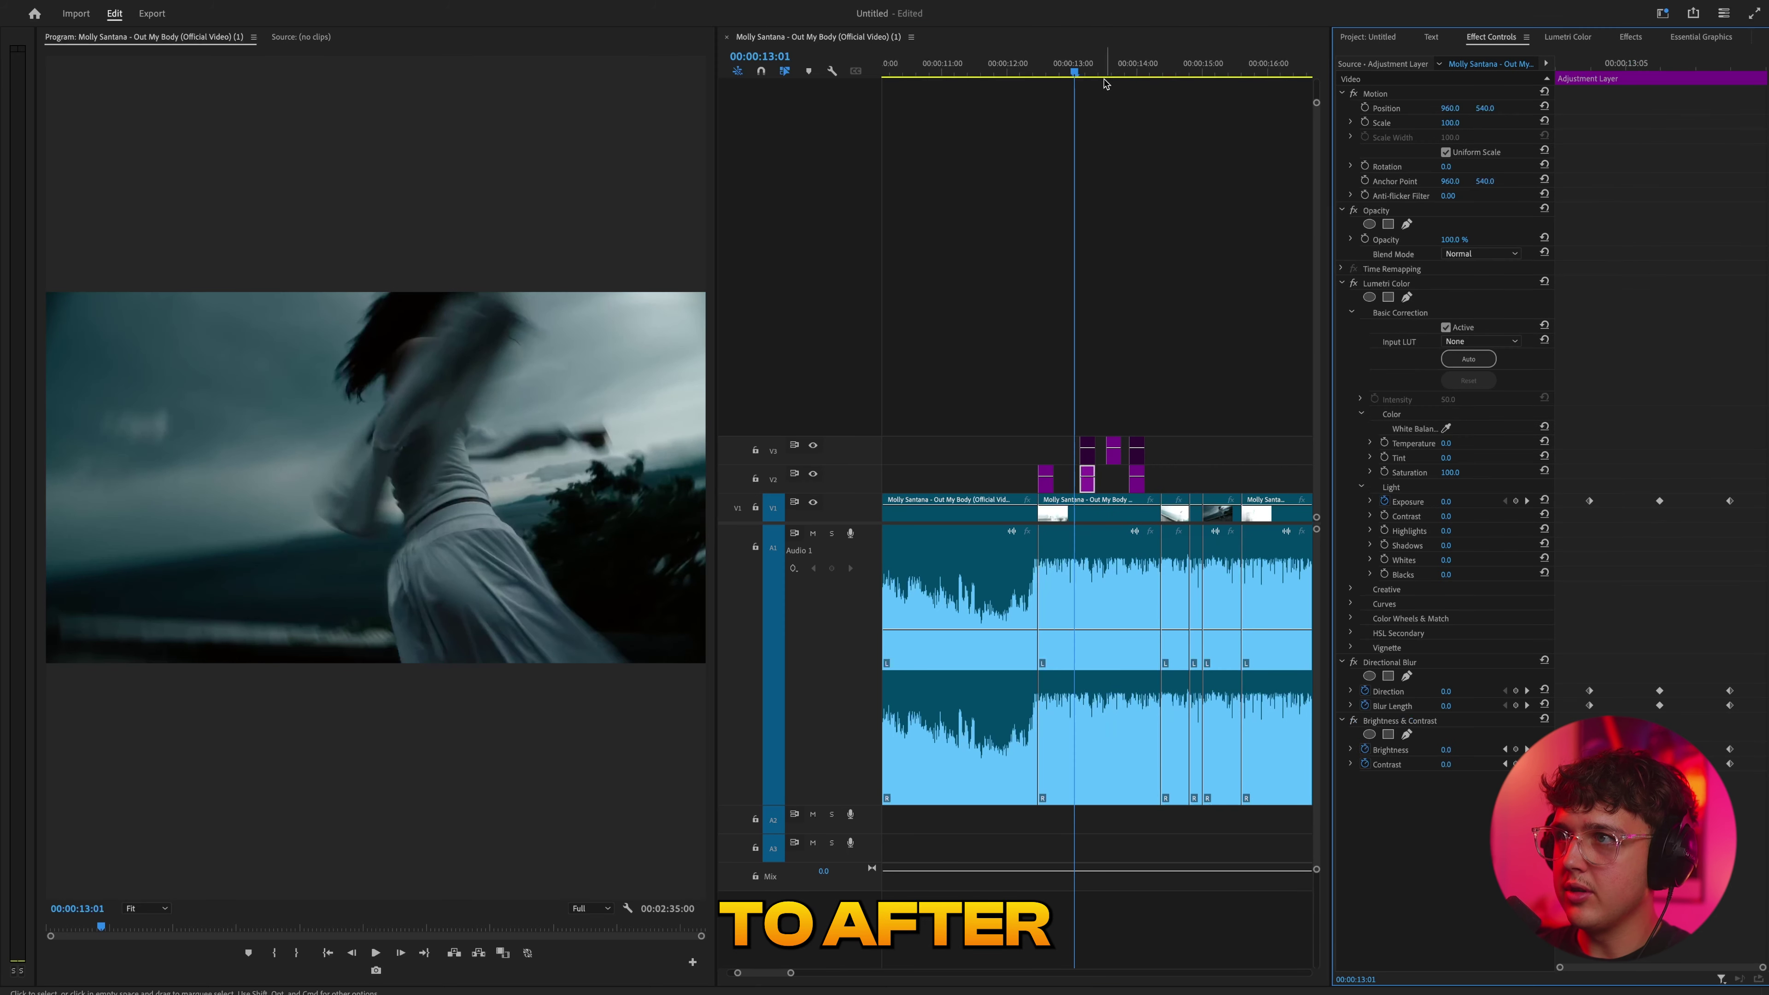
click(1069, 68)
key(space)
click(1069, 67)
key(space)
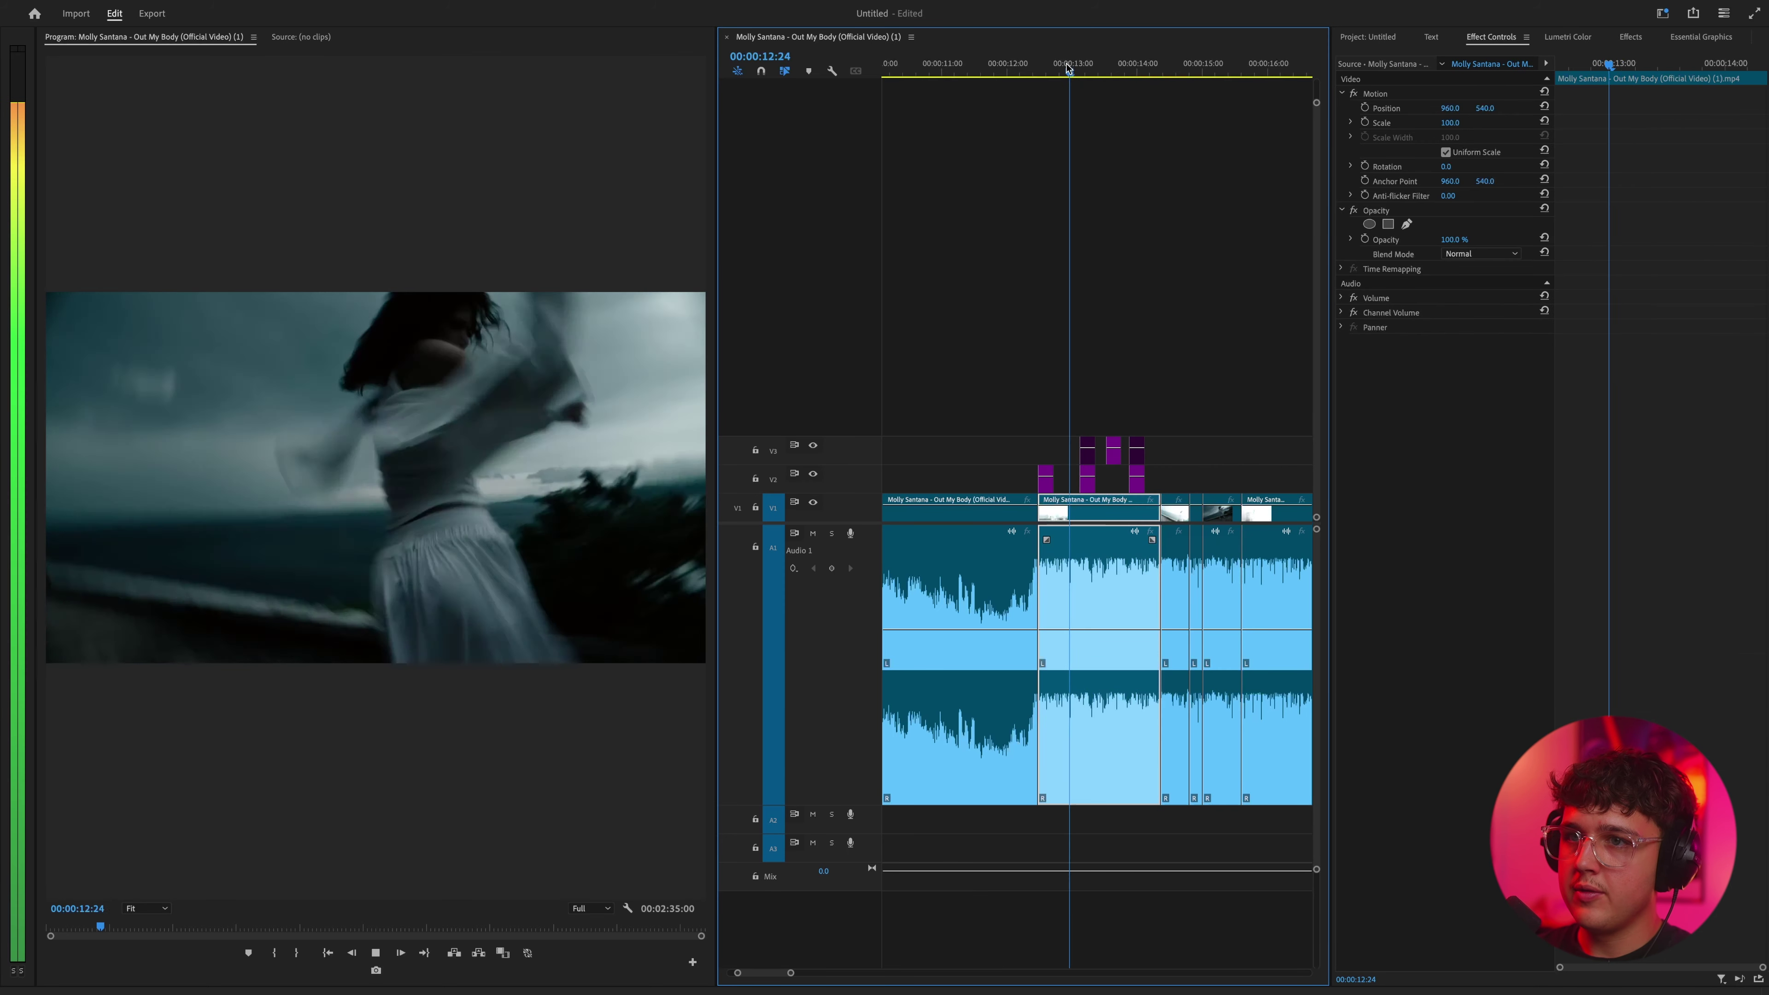
Stop the playback and return the playhead to 00:00:13:05 on the blur-flash layer with Brightness & Contrast
key(space)
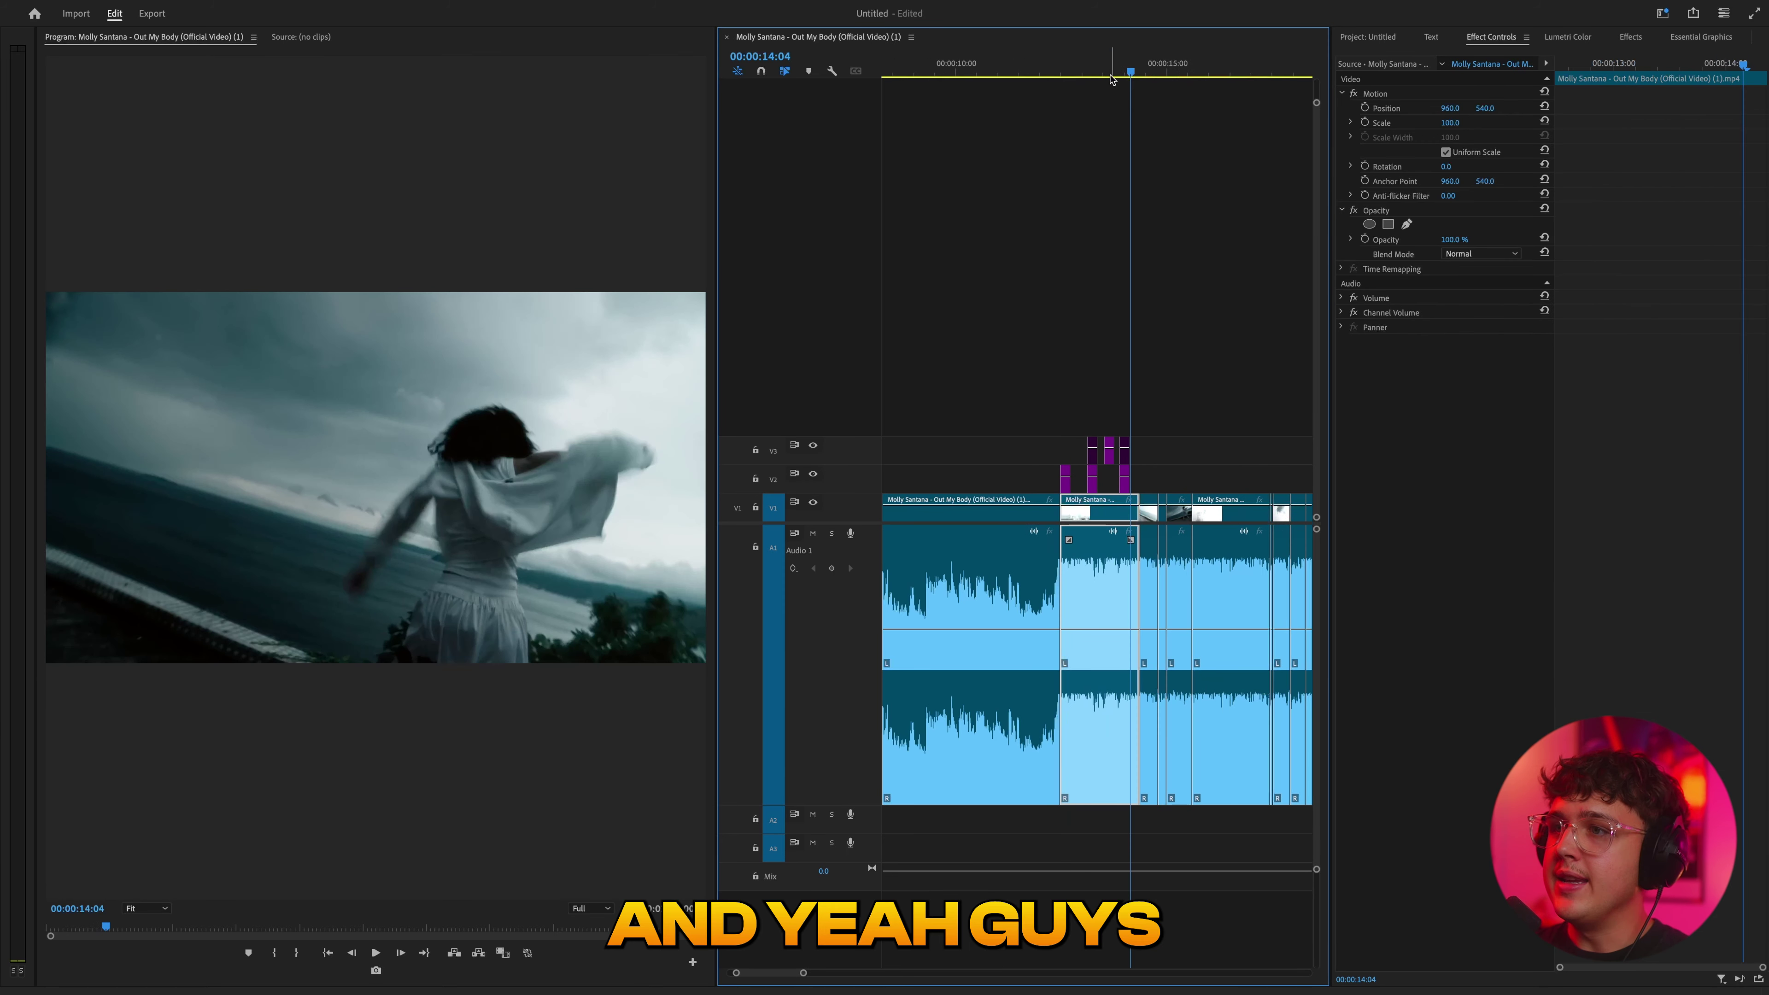
click(1096, 63)
drag(1096, 64, 1090, 65)
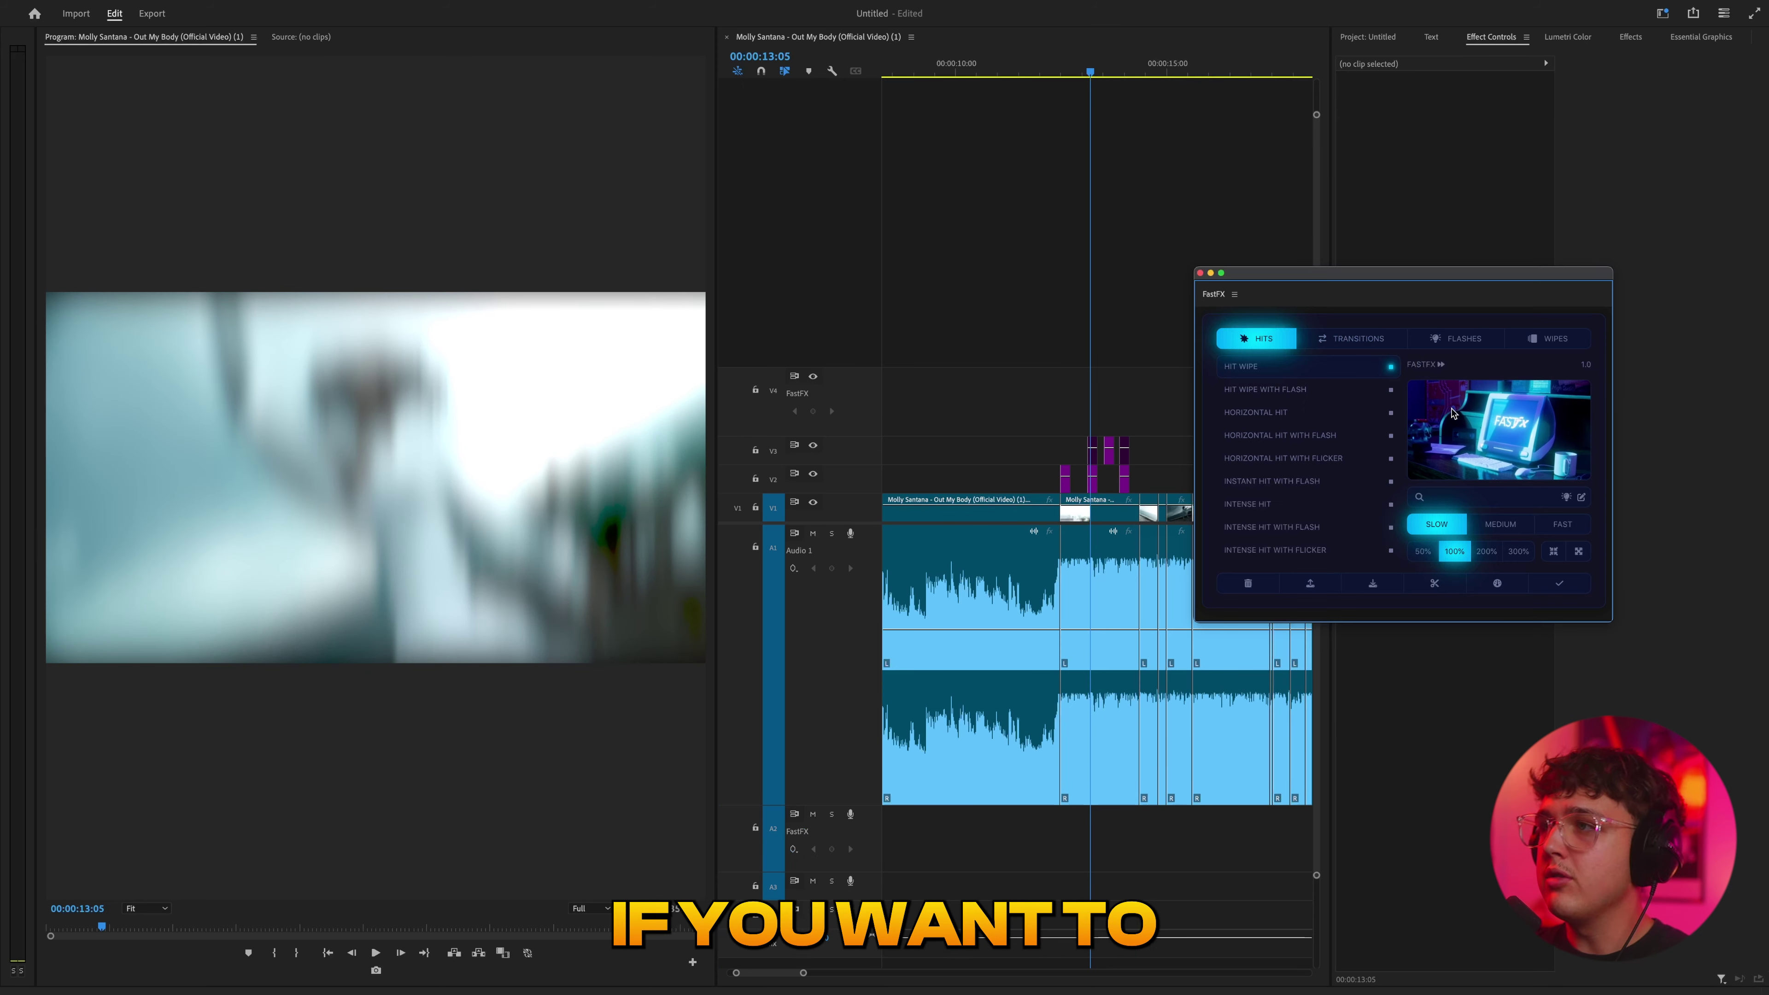
Apply the FastFX hit preset Soft Hit With Flash at Fast speed and 100% at the middle of the short dark clip on V1
drag(1400, 277, 1507, 264)
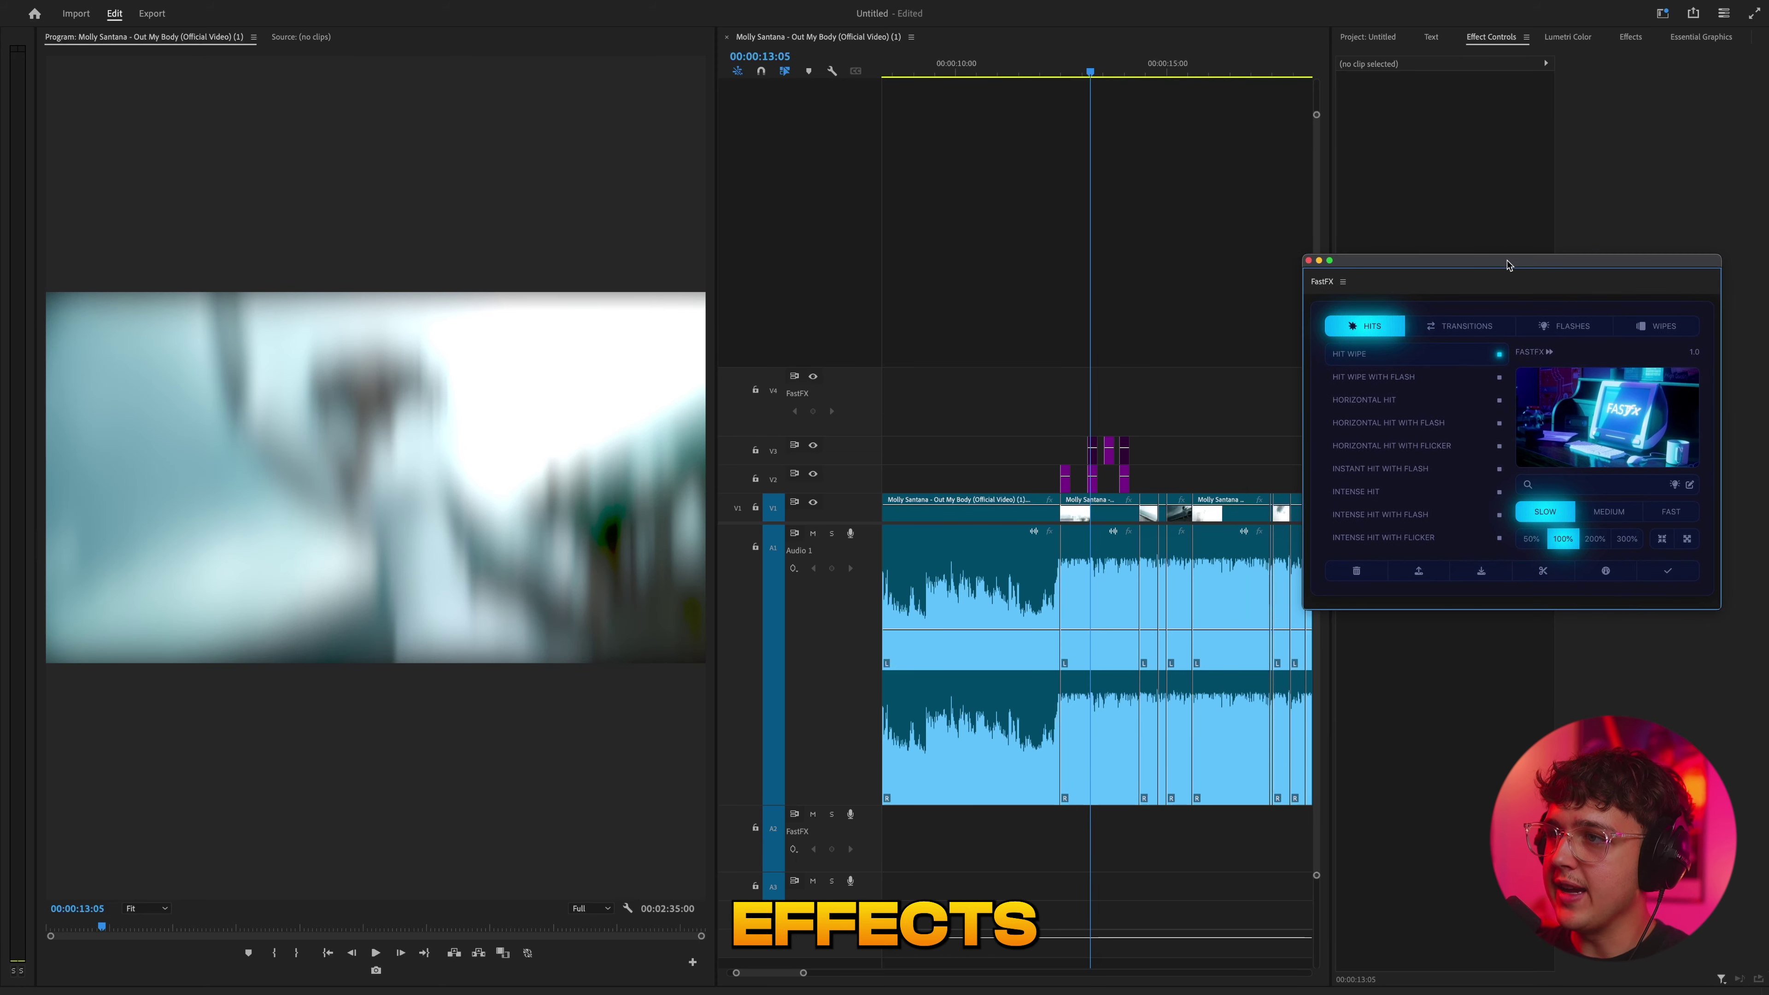
scroll(1115, 87, right, 2)
scroll(1434, 410, down, 2)
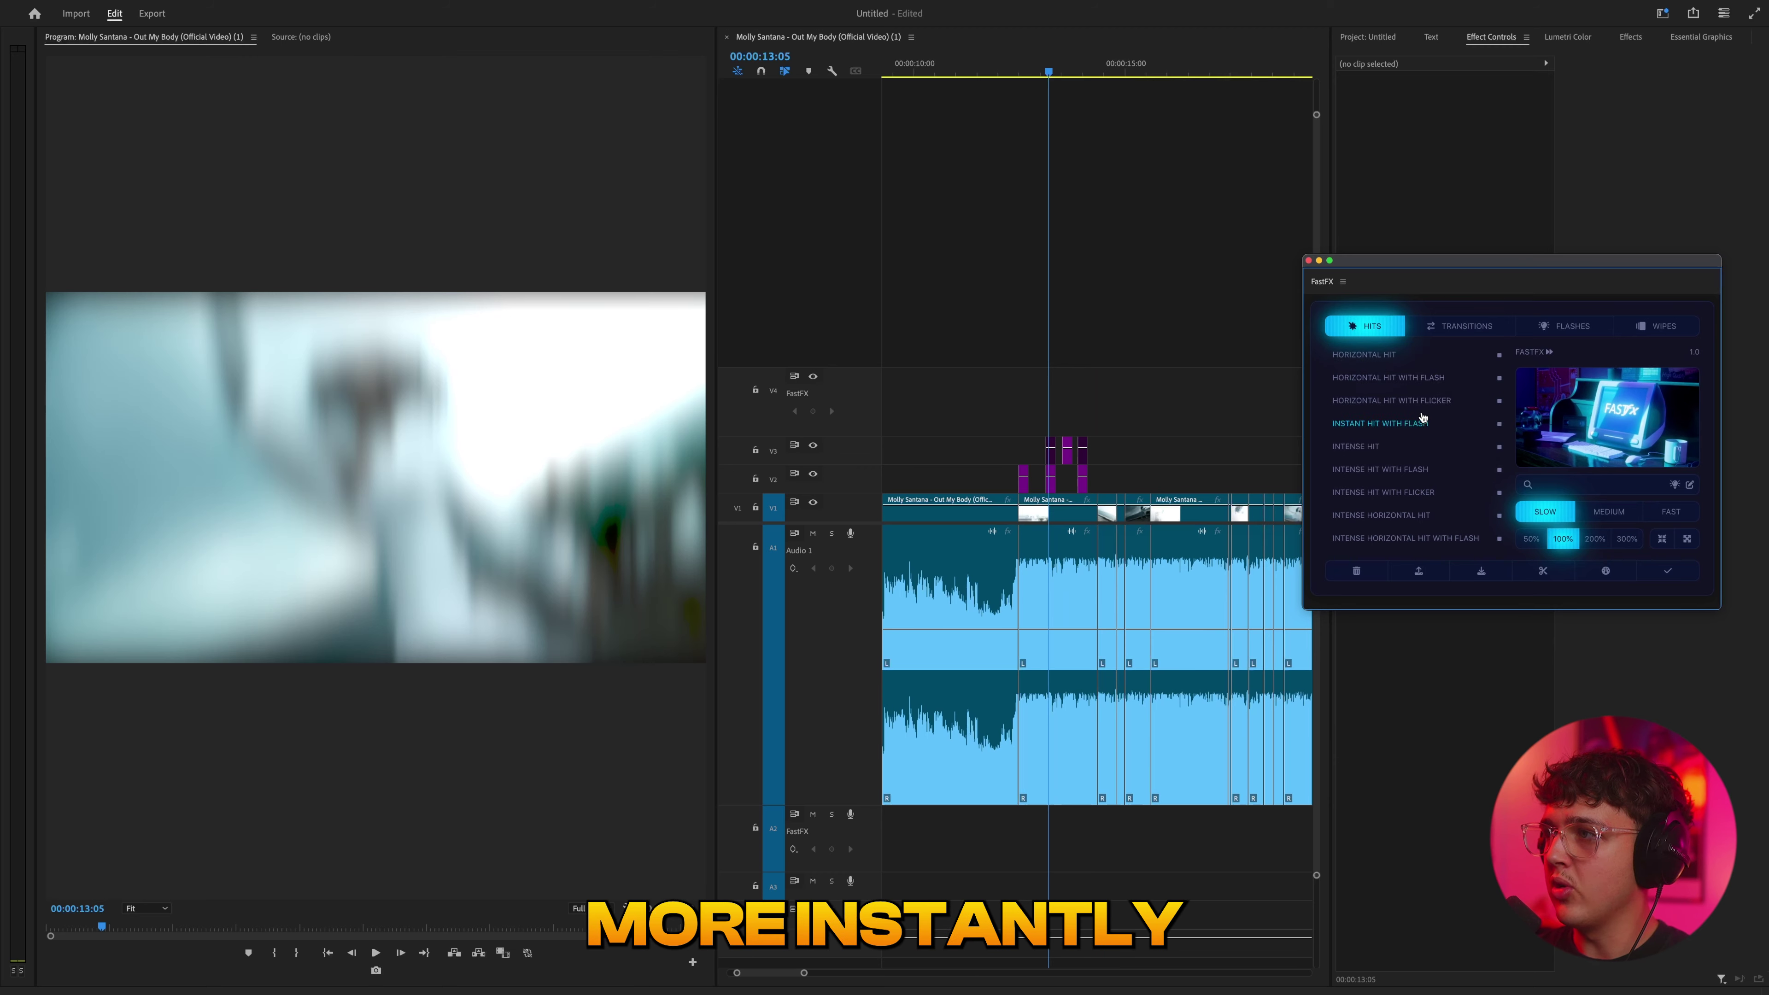
scroll(1422, 419, down, 12)
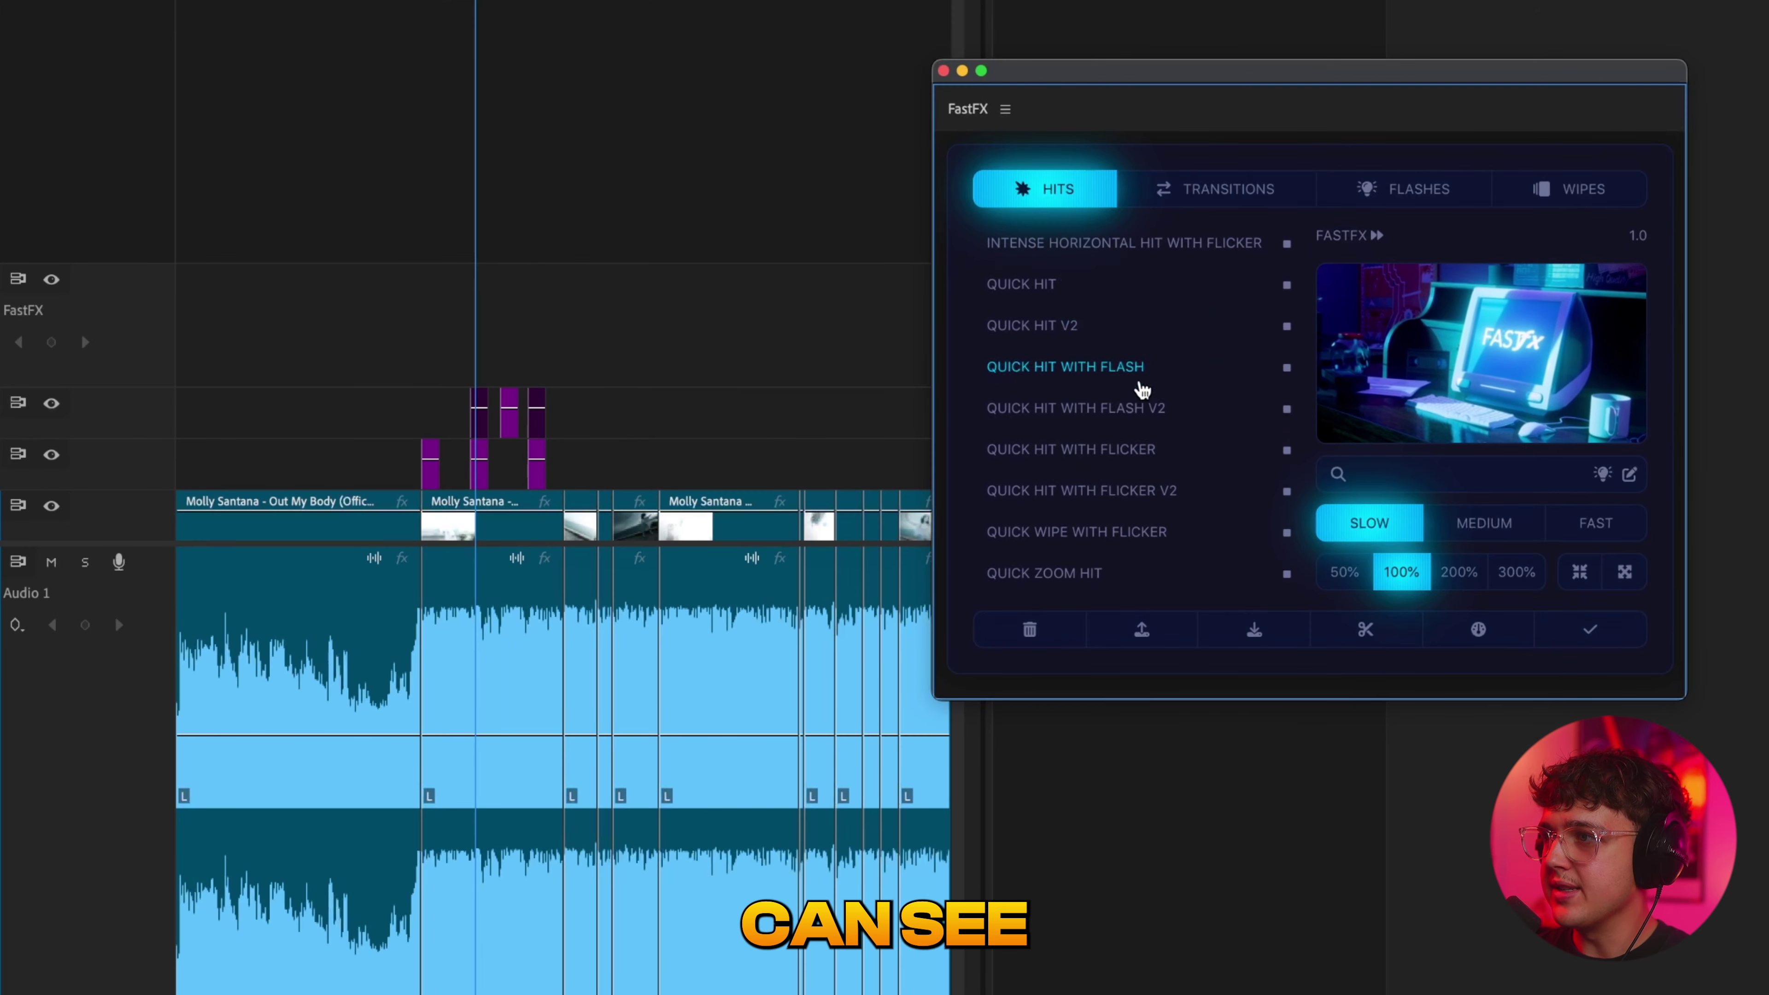
scroll(1142, 439, down, 4)
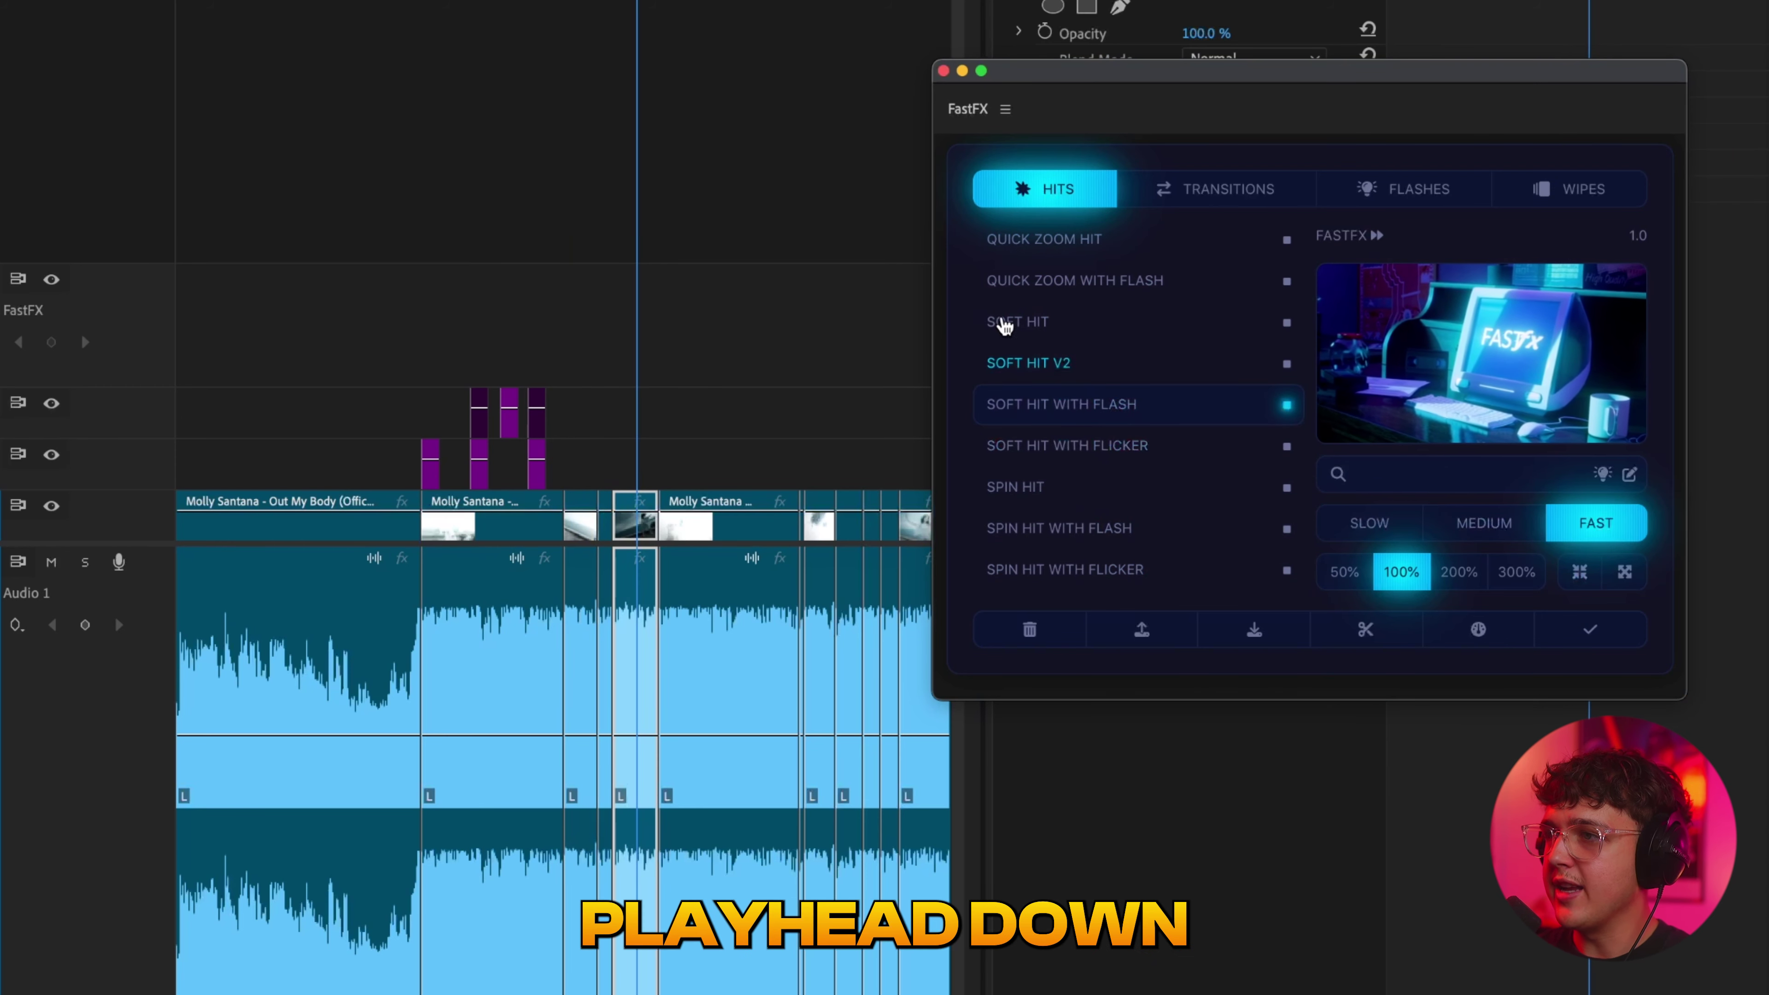
click(1589, 629)
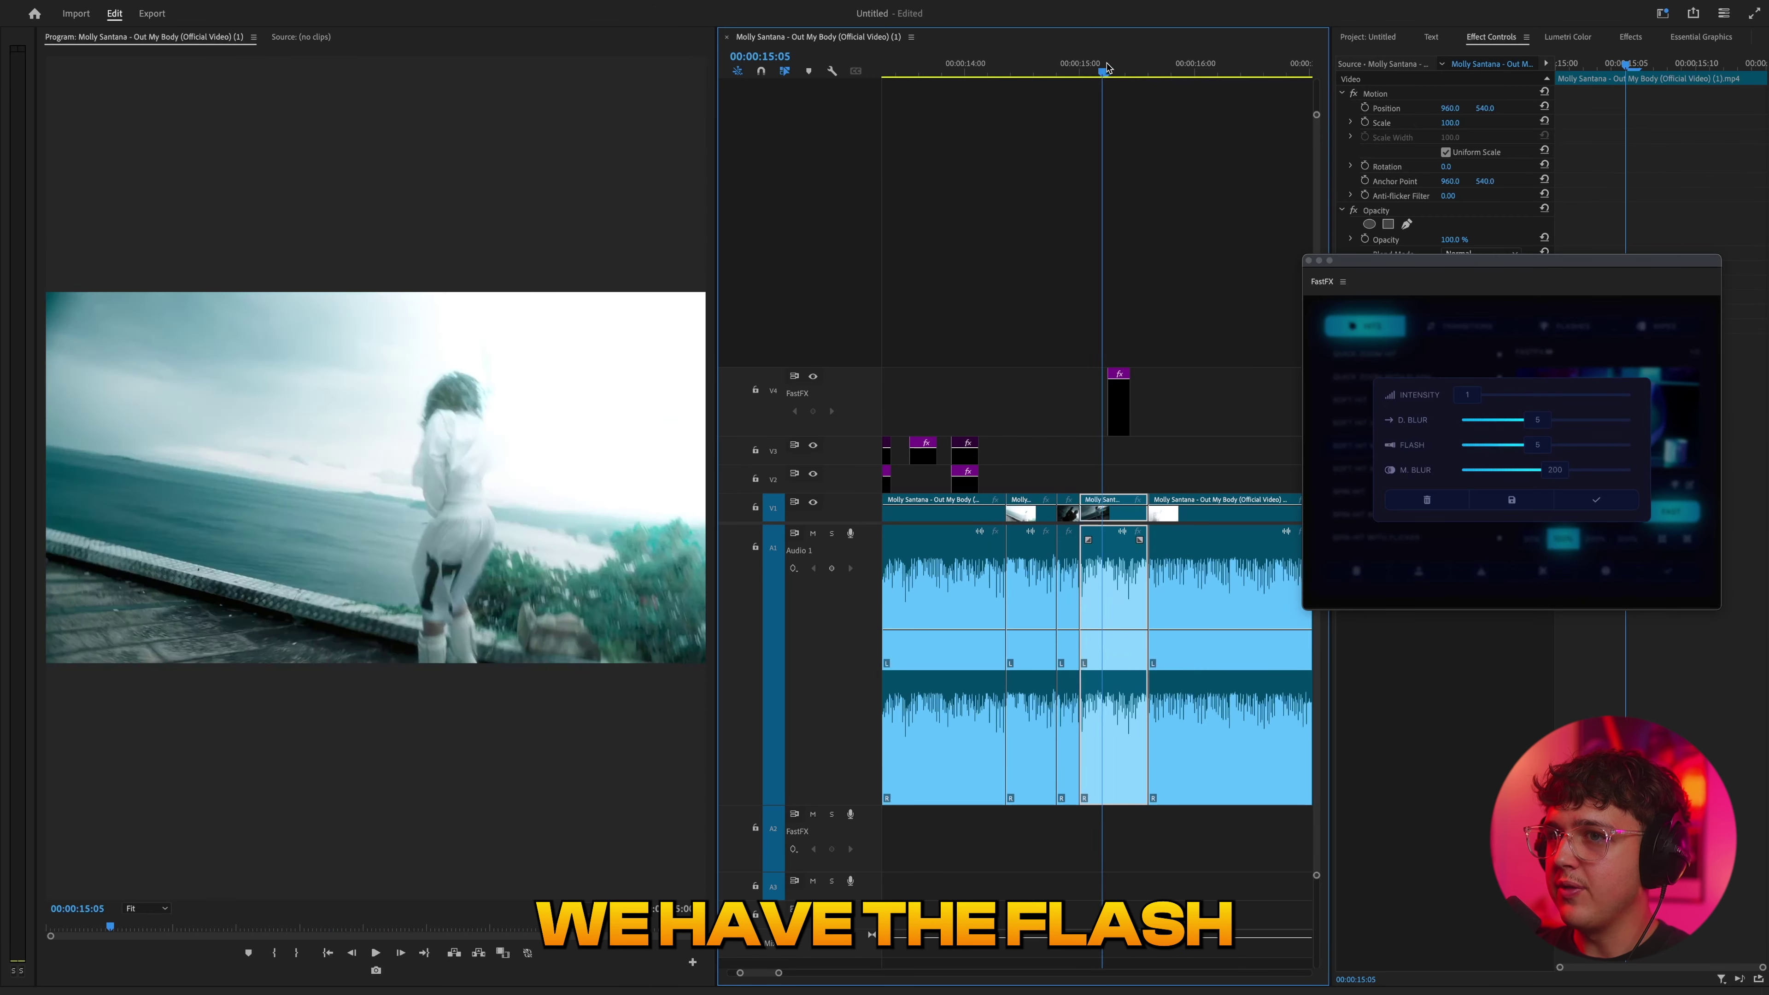
Check the frames around 00:00:15:09 in the new FastFX hit and increase its D. Blur setting
drag(1105, 71, 1121, 71)
drag(1523, 420, 1593, 421)
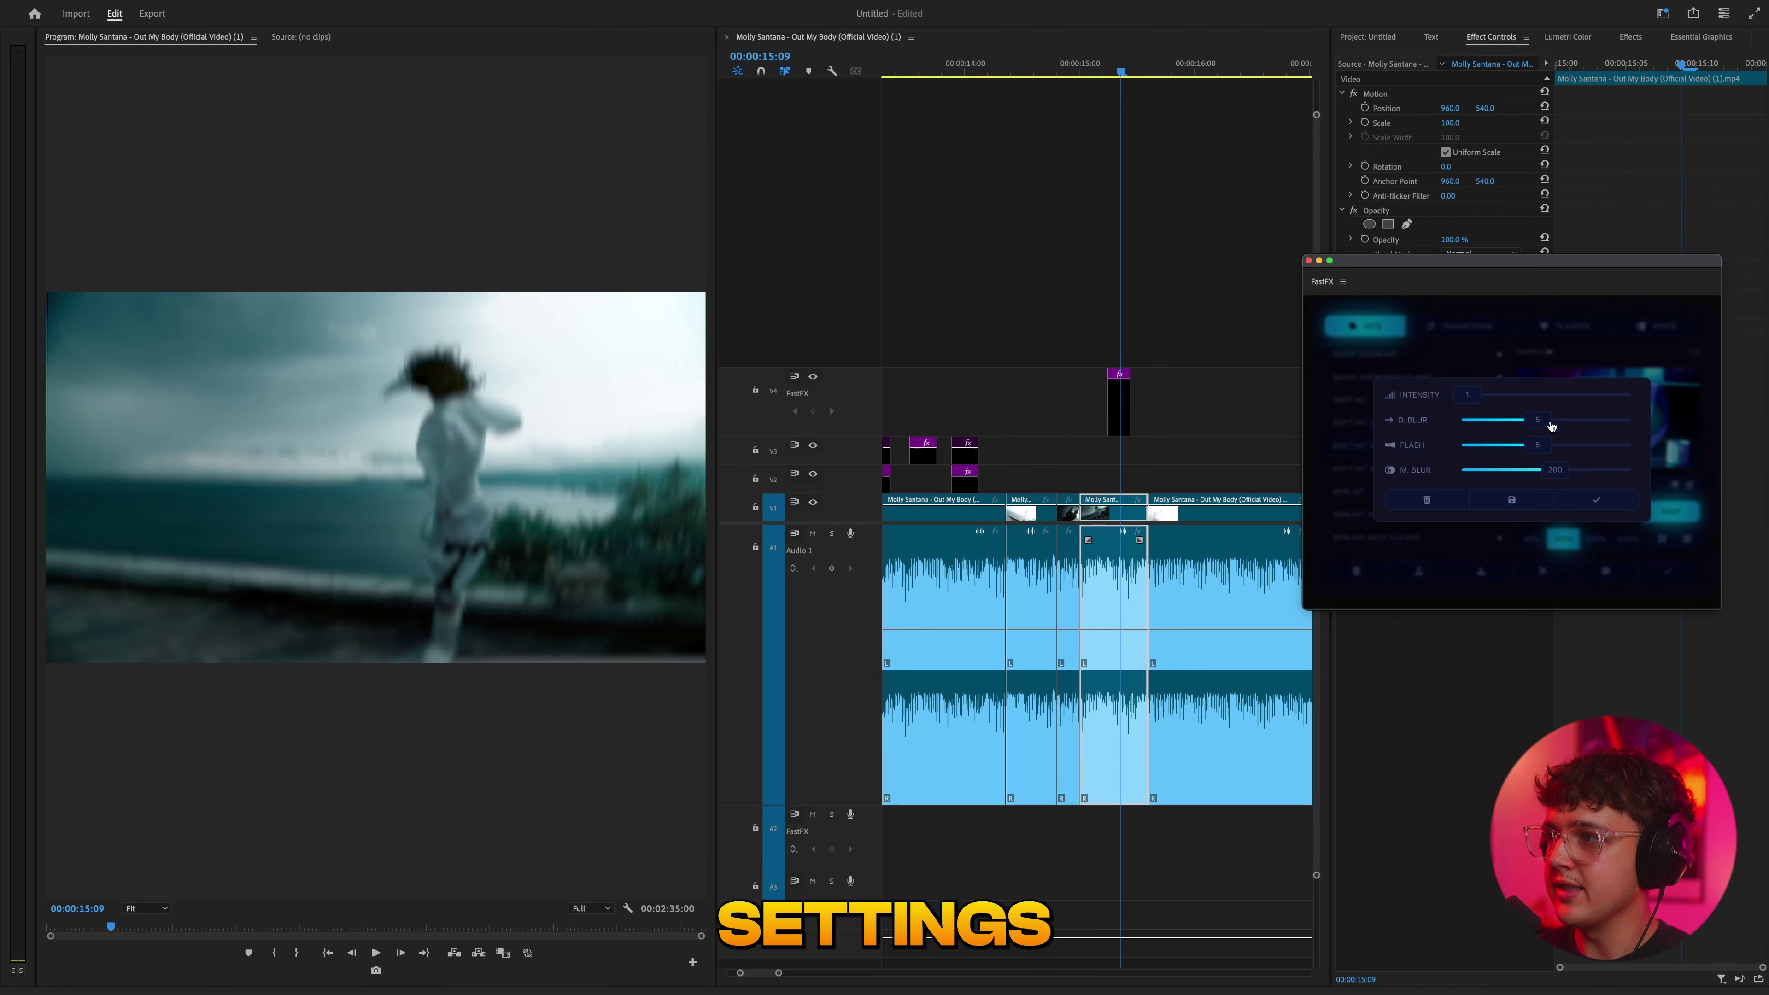